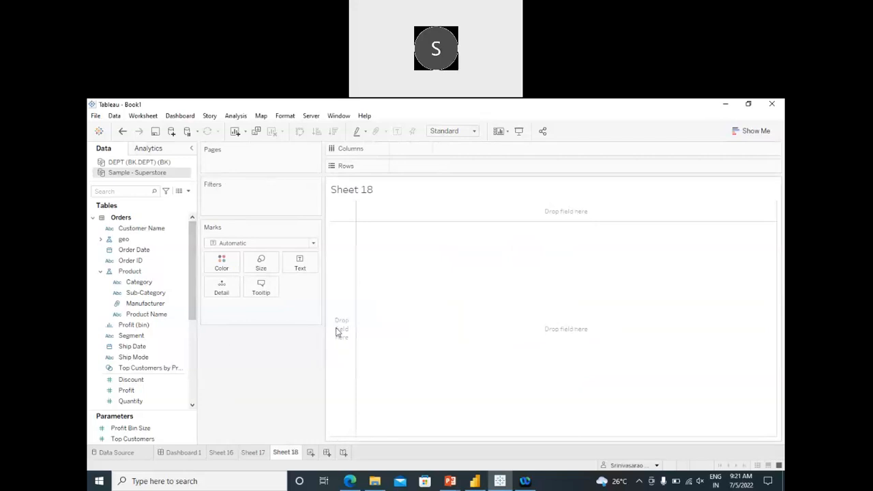
left_click_drag(322, 329, 297, 329)
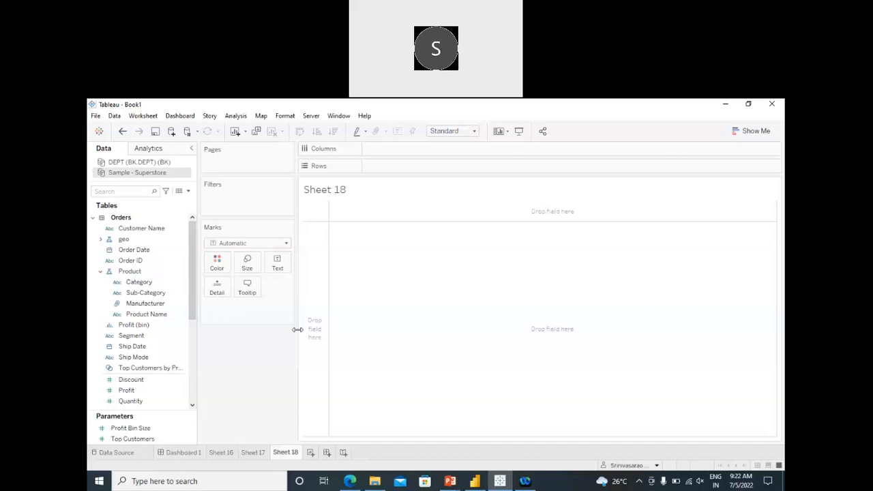
mouse_move(296, 217)
left_mouse_down()
mouse_move(327, 218)
mouse_move(288, 221)
left_mouse_up()
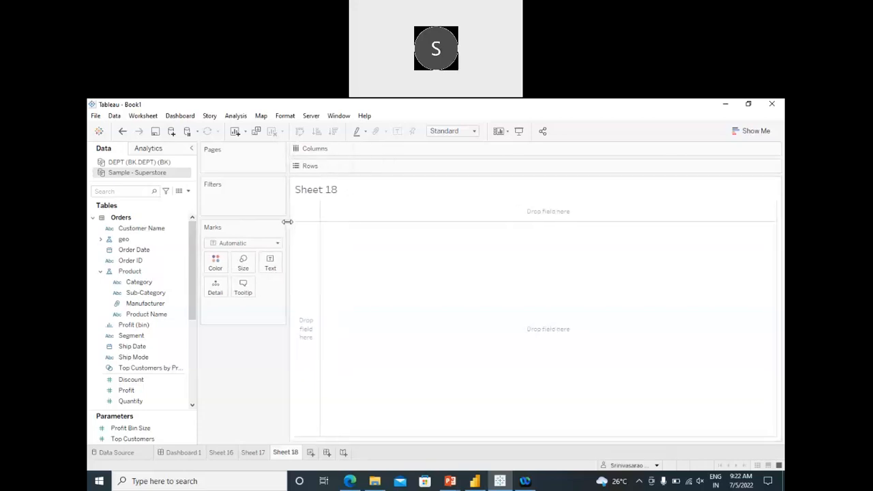
left_click_drag(289, 217, 303, 219)
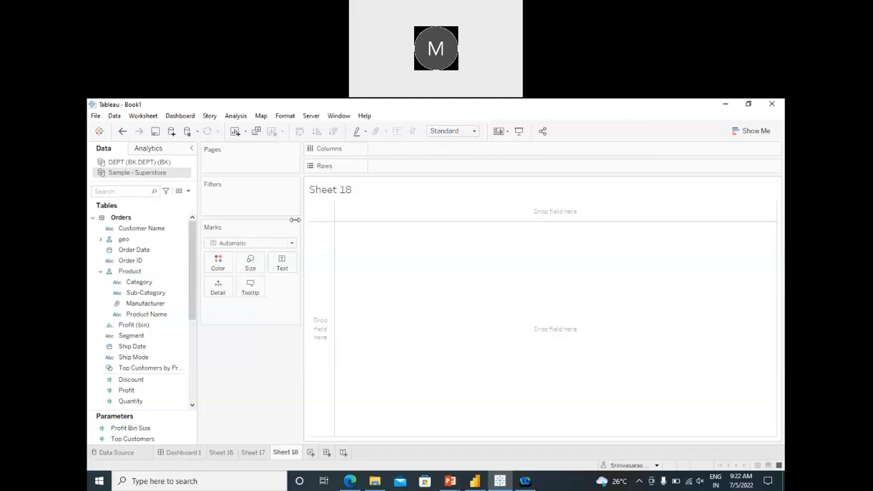
left_click_drag(302, 220, 289, 220)
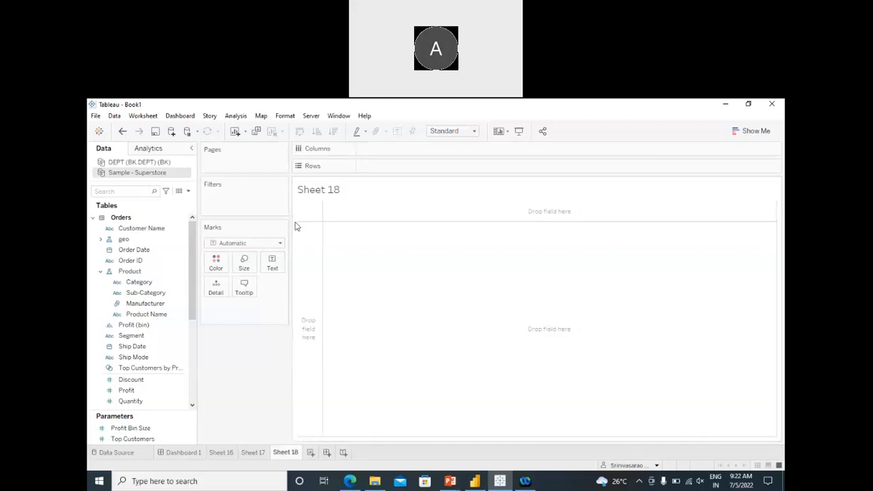
left_click_drag(292, 219, 279, 219)
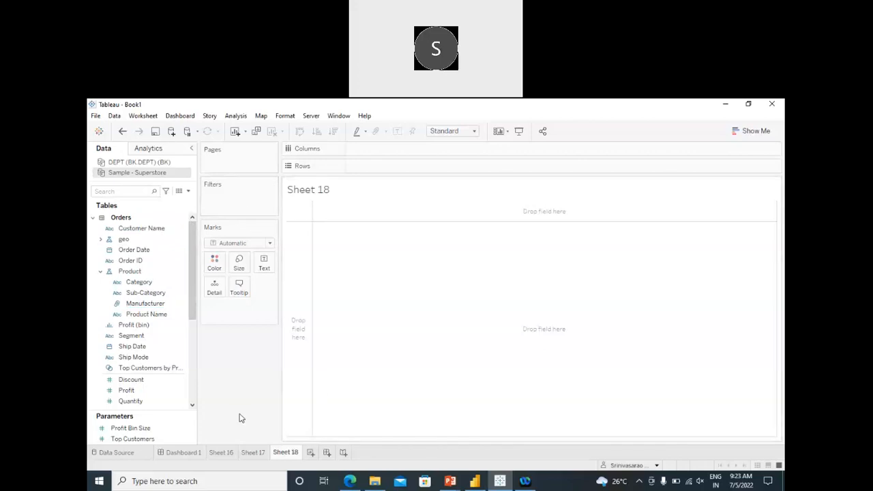
Build a horizontal bar chart of Sales by Category on Sheet 18 and show the mark labels.
double_click(145, 286)
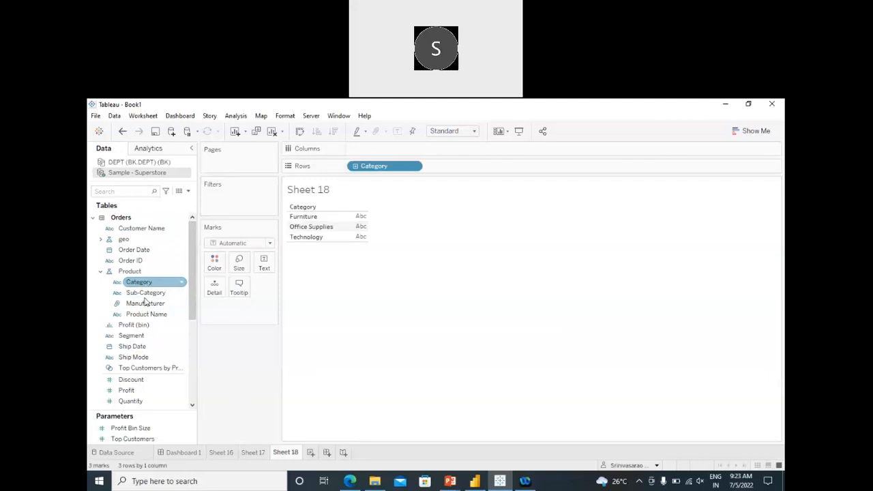
scroll(157, 403, "down", 2)
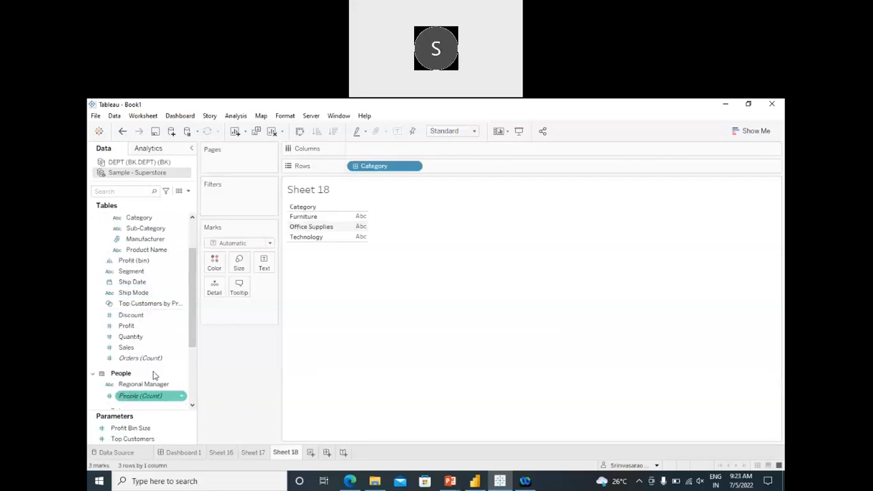
left_click(150, 349)
left_click_drag(151, 349, 450, 153)
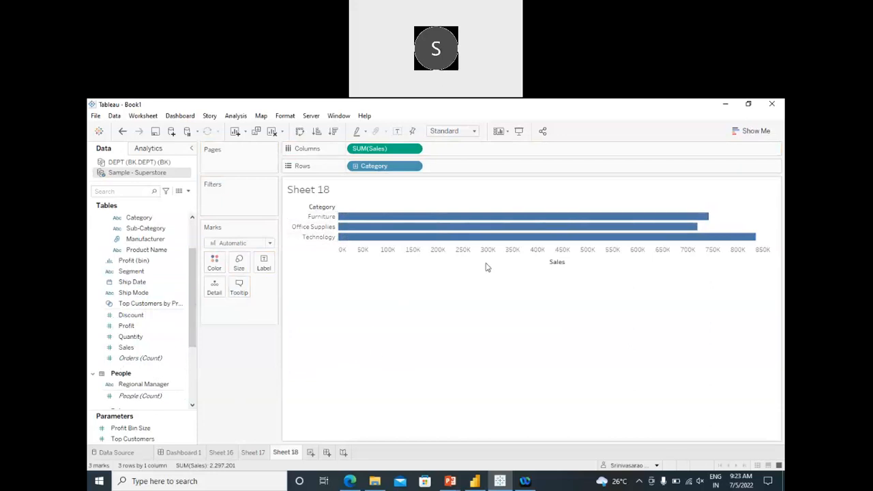
left_click(398, 131)
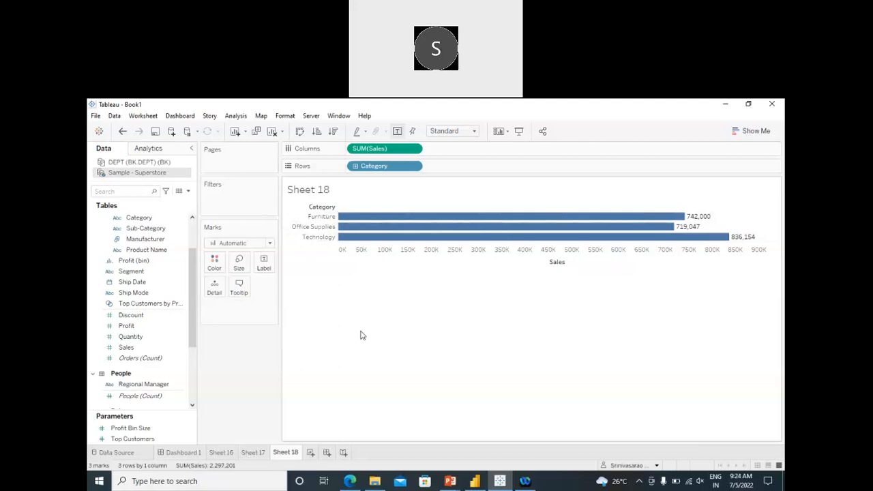
Add a Category filter that keeps only Furniture and Office Supplies, leaving out Technology.
left_click(136, 225)
left_click(138, 219)
left_click_drag(138, 219, 244, 187)
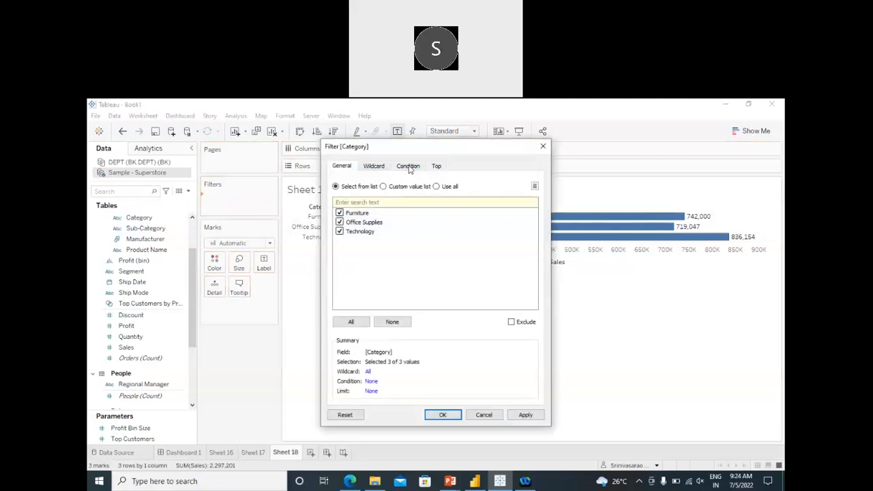
left_click(339, 232)
left_click(520, 417)
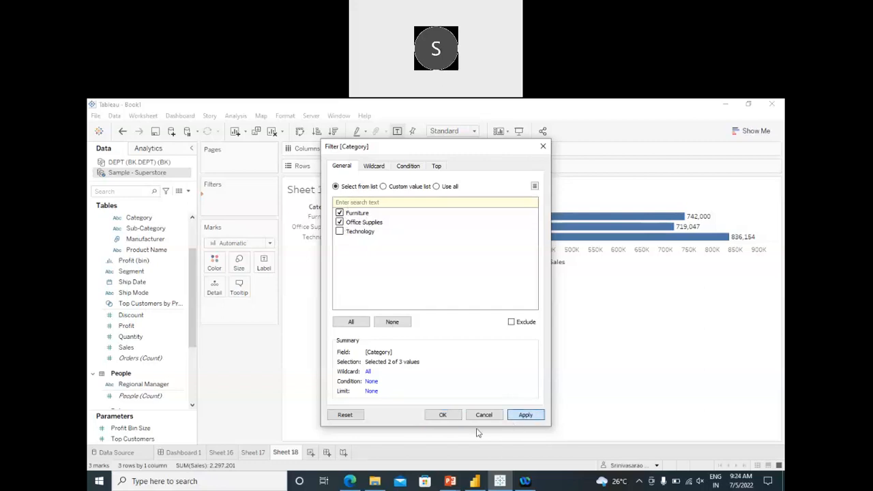
left_click(443, 415)
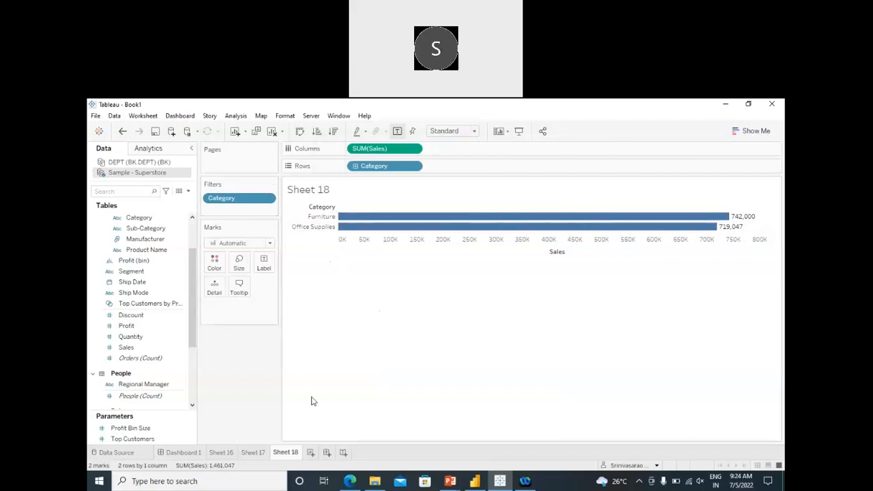
Create a new worksheet with a horizontal bar chart of Sales by Sub-Category.
left_click(310, 453)
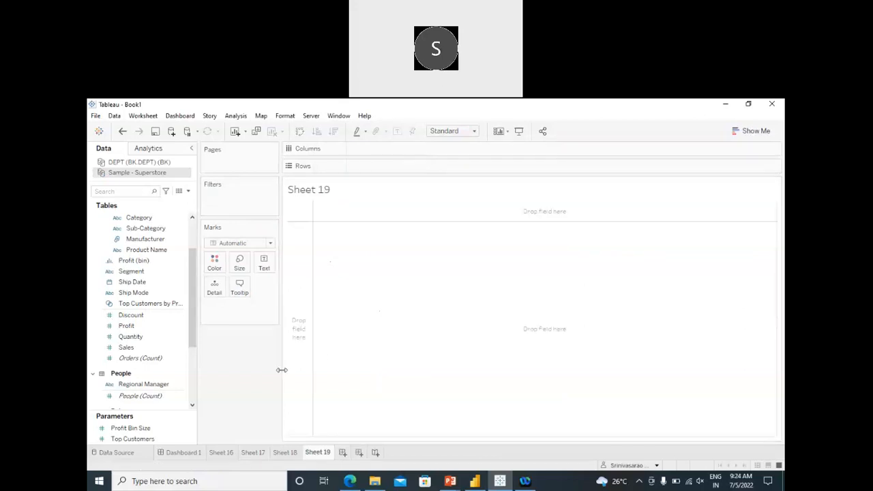
left_click(145, 229)
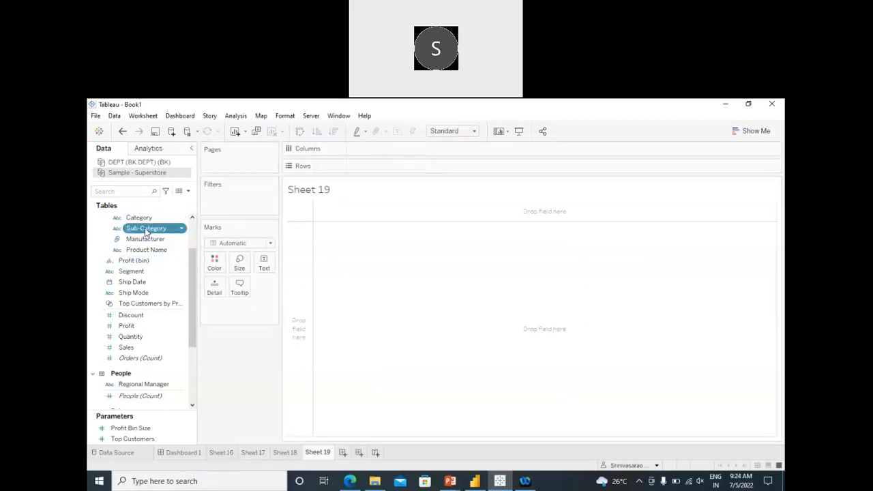
double_click(145, 229)
left_click(157, 349)
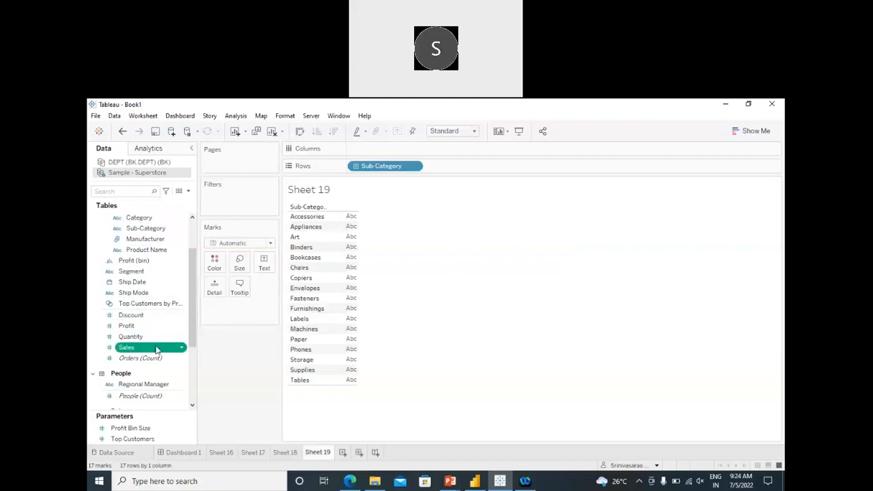
left_click_drag(156, 348, 386, 149)
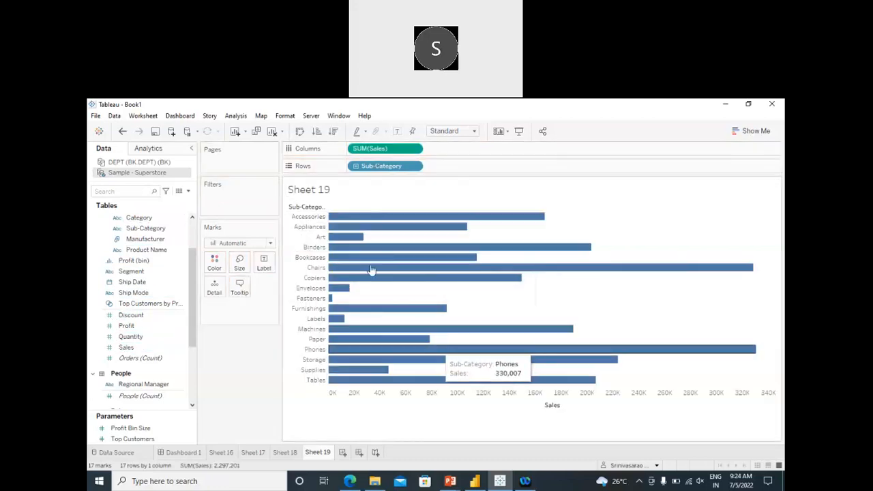
Turn the Sub-Category chart into labelled vertical bars sorted in descending order of Sales.
left_click(334, 134)
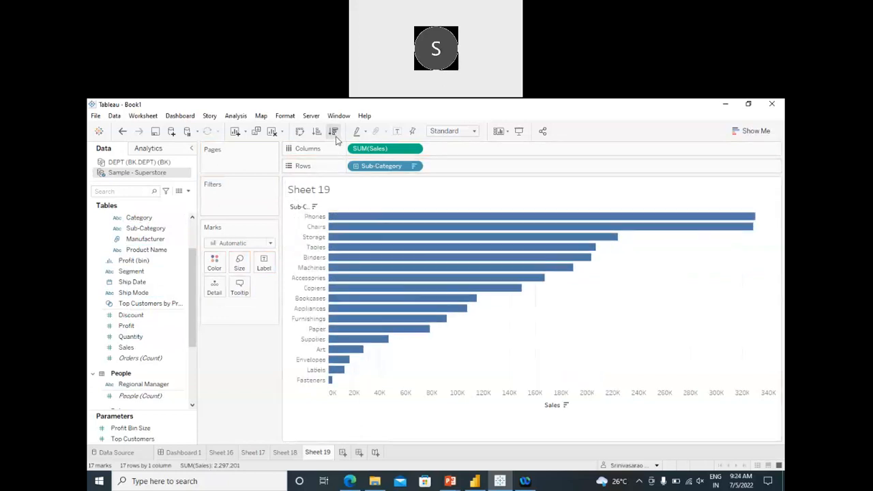
left_click(397, 131)
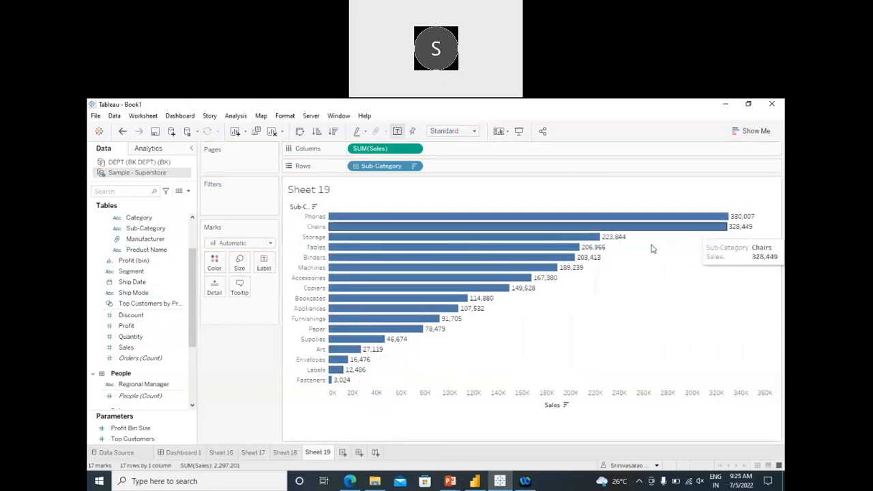
left_click(300, 131)
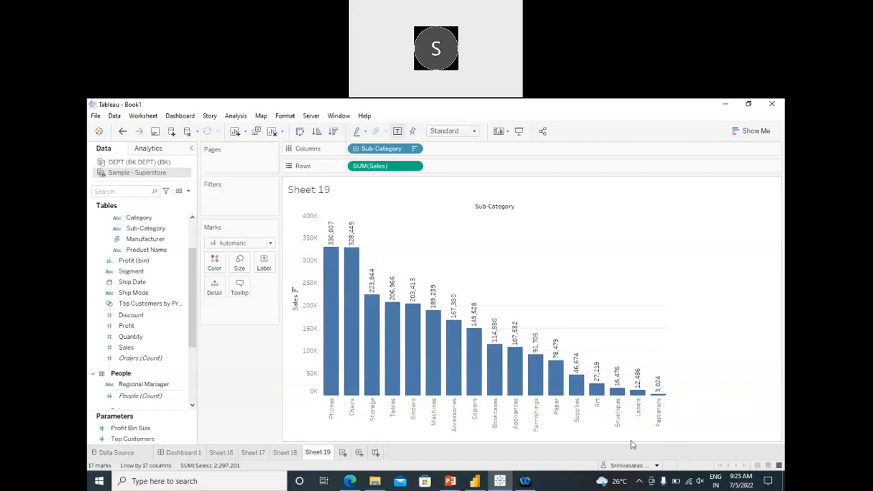
Filter the Sub-Category chart by Category so that only Technology is included.
left_click(149, 230)
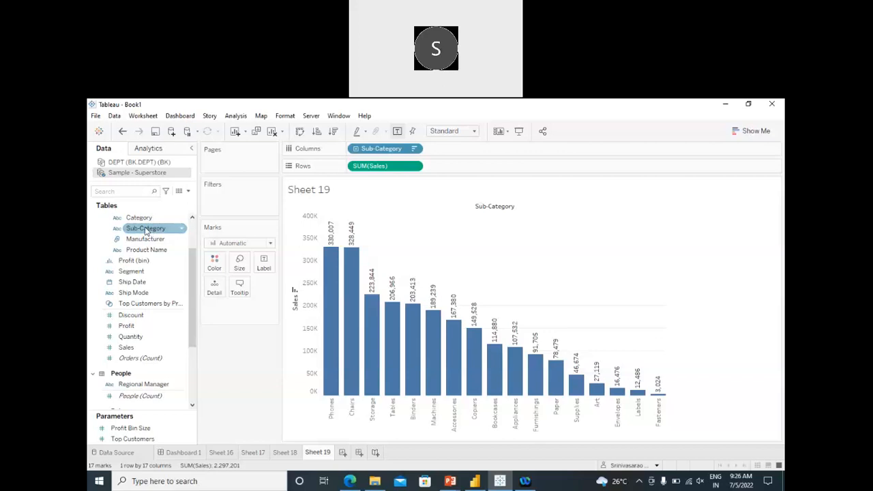
left_click(138, 219)
left_click_drag(139, 219, 220, 197)
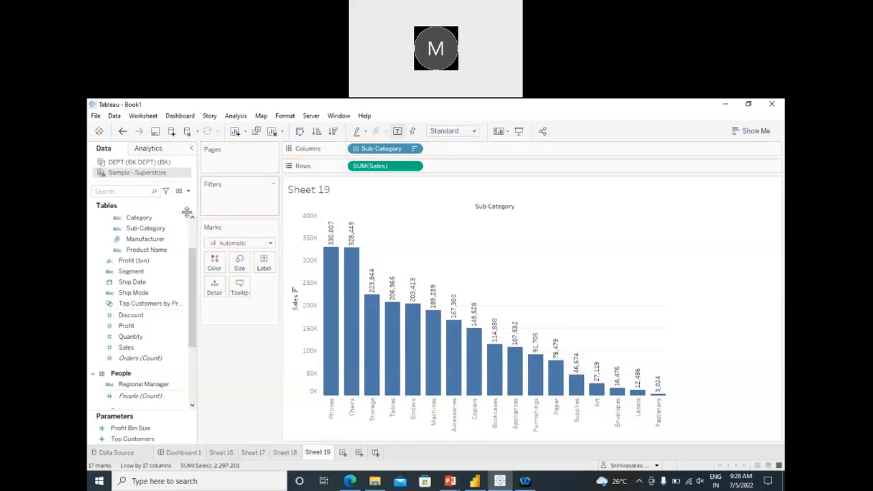
left_click(134, 219)
left_click_drag(133, 221, 215, 198)
left_click(340, 232)
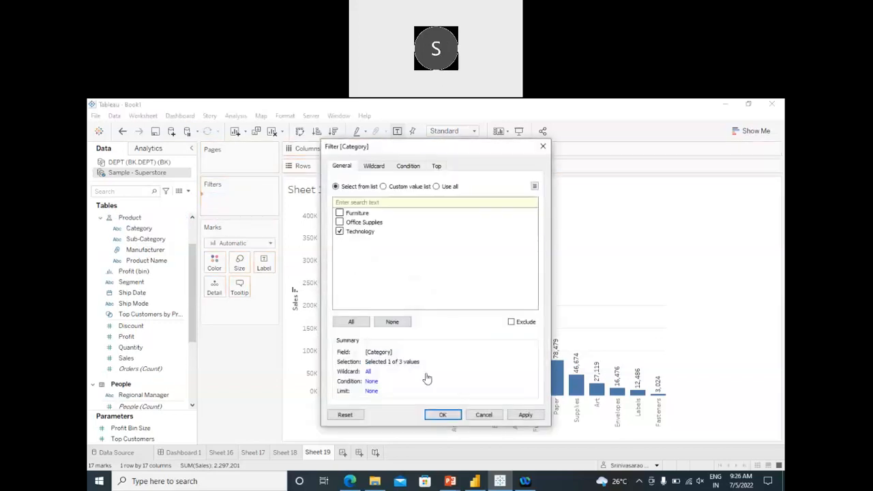
left_click(519, 415)
left_click(443, 415)
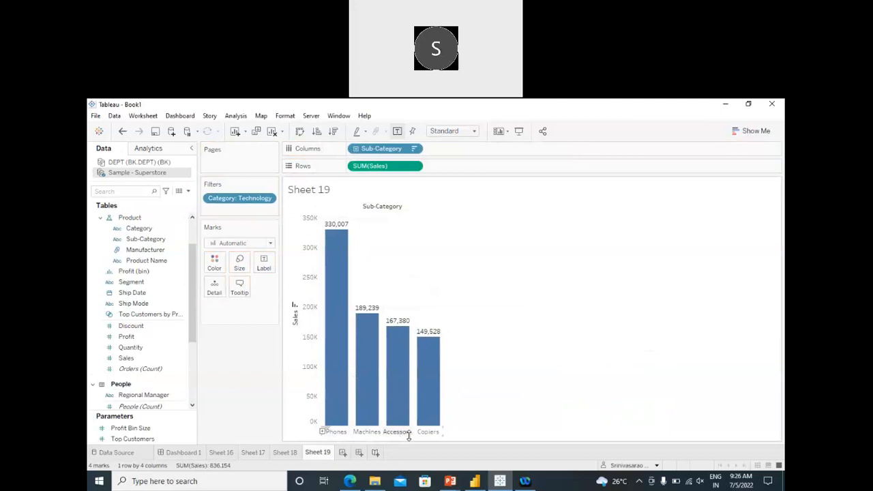
Remove the Category filter from the Sub-Category chart.
mouse_move(421, 378)
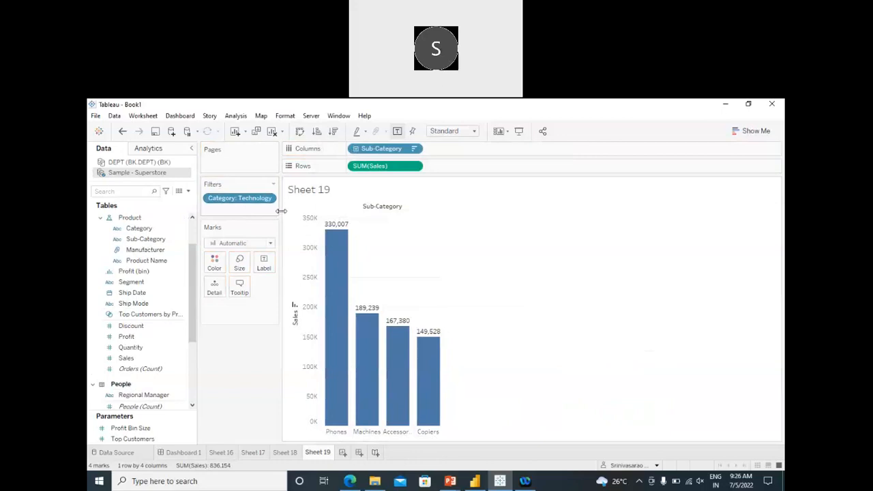
left_click_drag(282, 213, 306, 215)
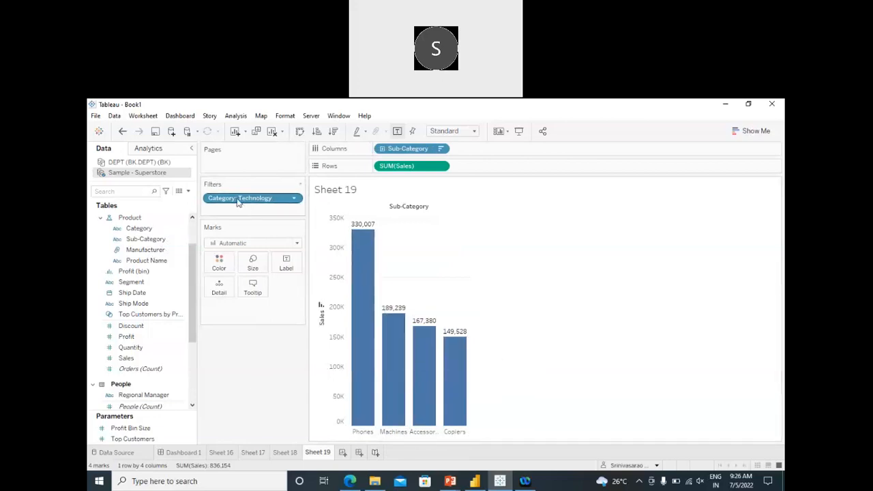
left_click_drag(238, 199, 162, 257)
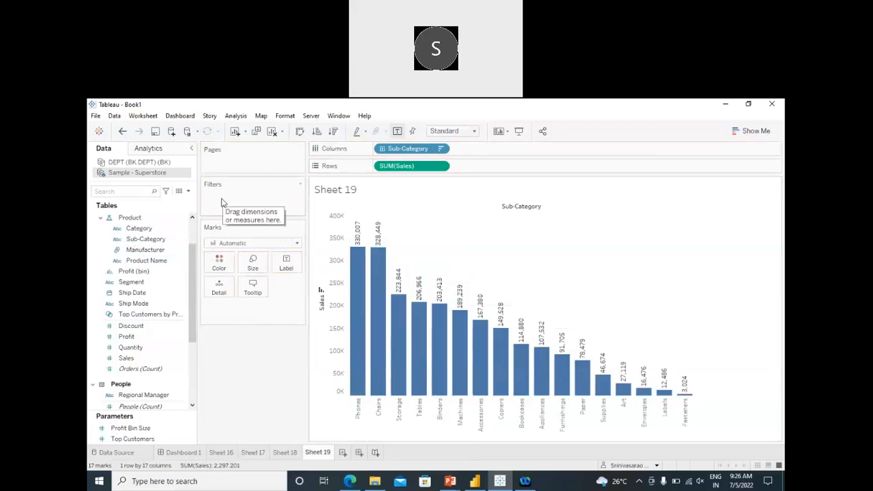
left_click(155, 242)
left_click_drag(156, 242, 227, 215)
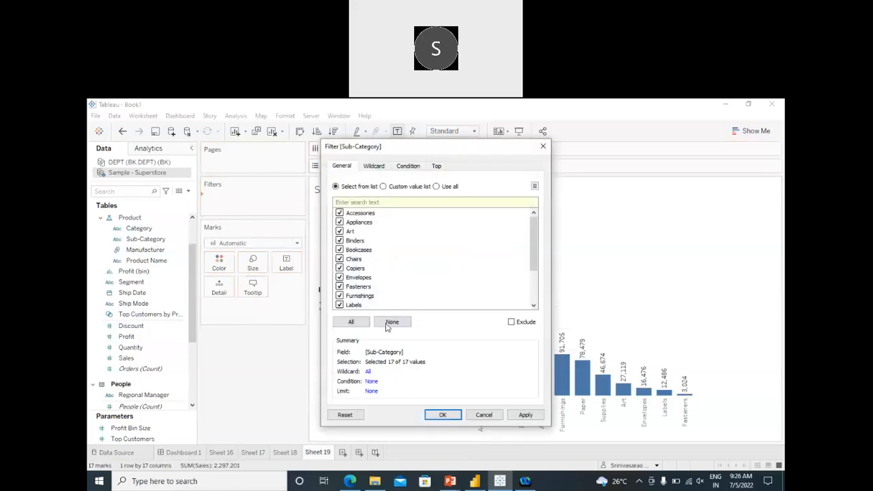
left_click(392, 322)
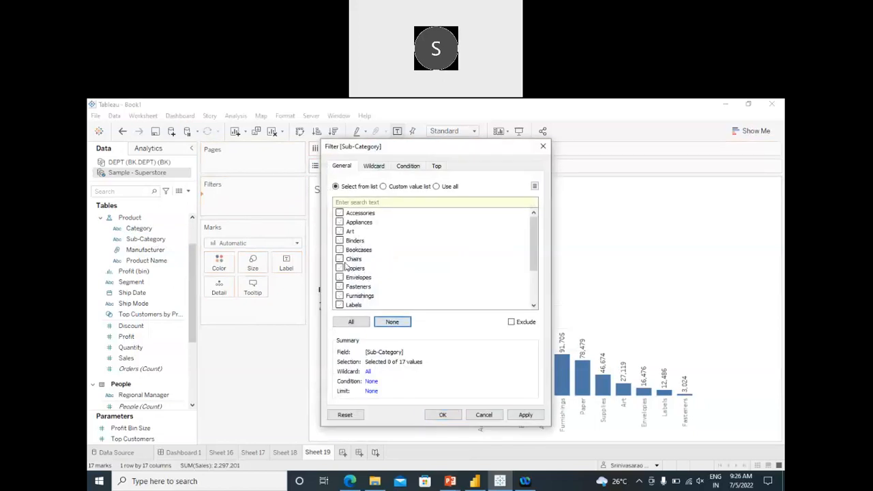
scroll(346, 266, "down", 2)
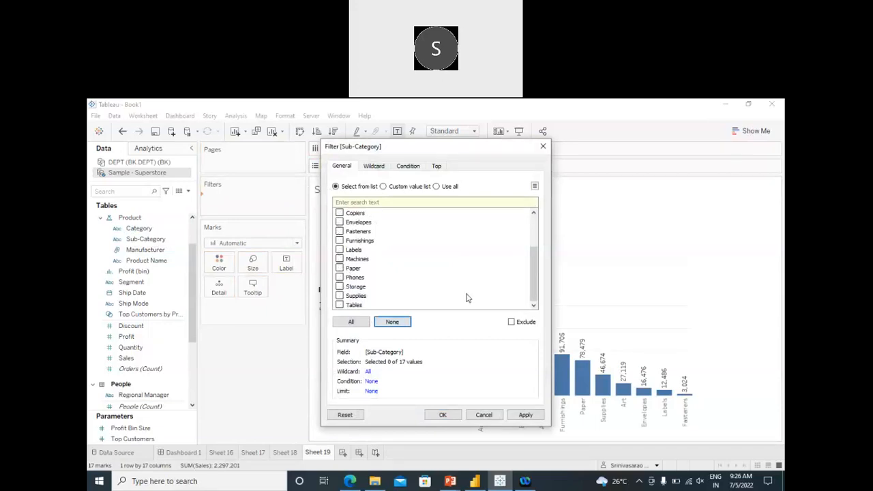
left_click(483, 415)
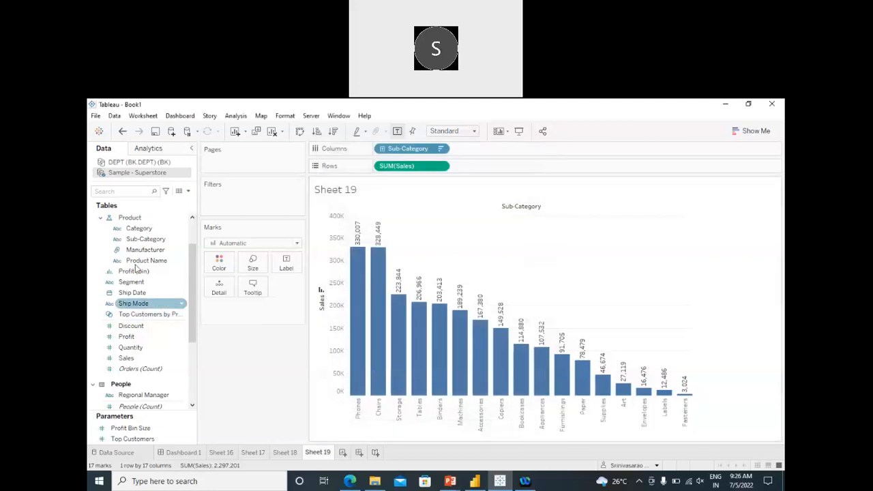
Add a Category filter to the Sub-Category chart with only Technology selected.
left_click_drag(138, 231, 247, 195)
left_click(339, 231)
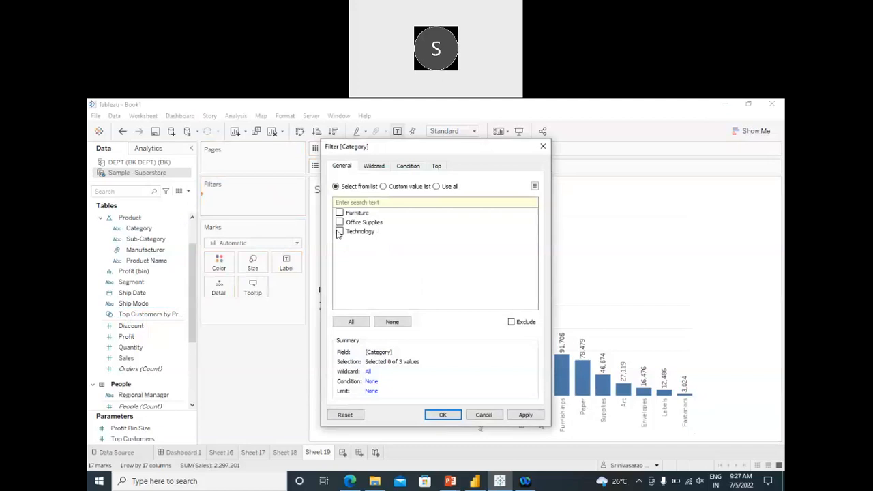
left_click(527, 418)
left_click(443, 415)
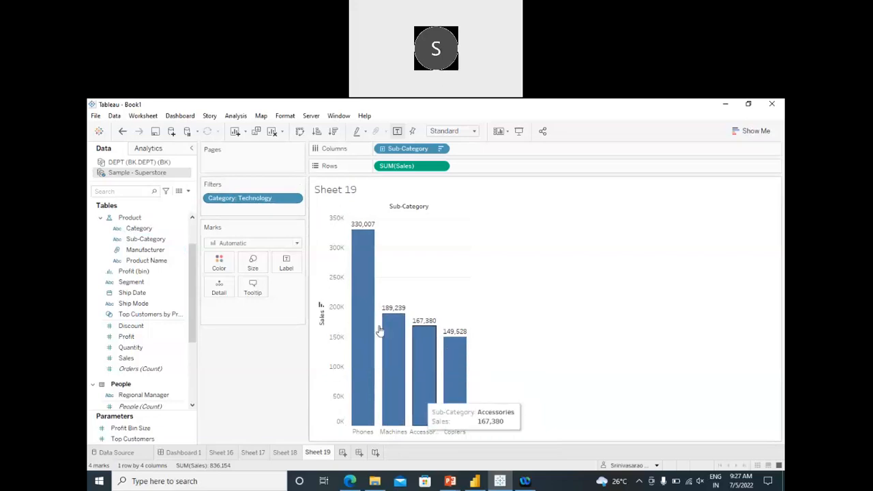
On a new sheet, build horizontal Sales bars with Category and Sub-Category on Rows and Sales on Columns.
left_click(342, 452)
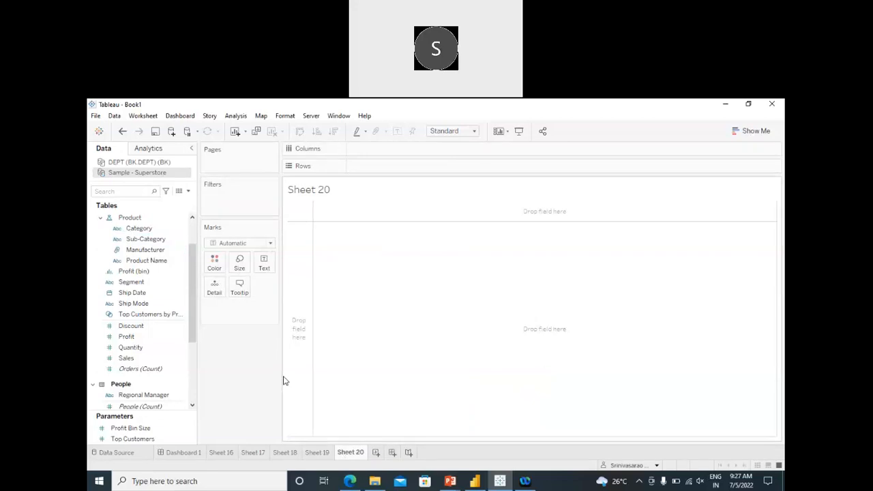
left_click(155, 249)
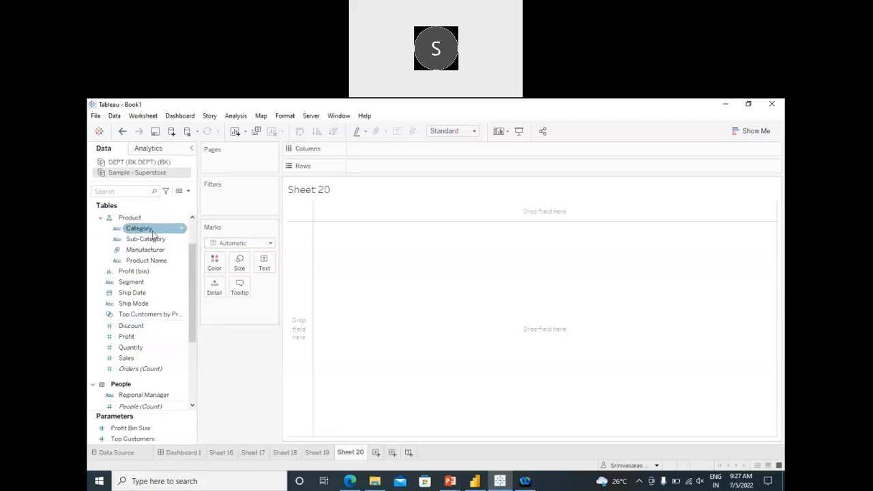
double_click(153, 235)
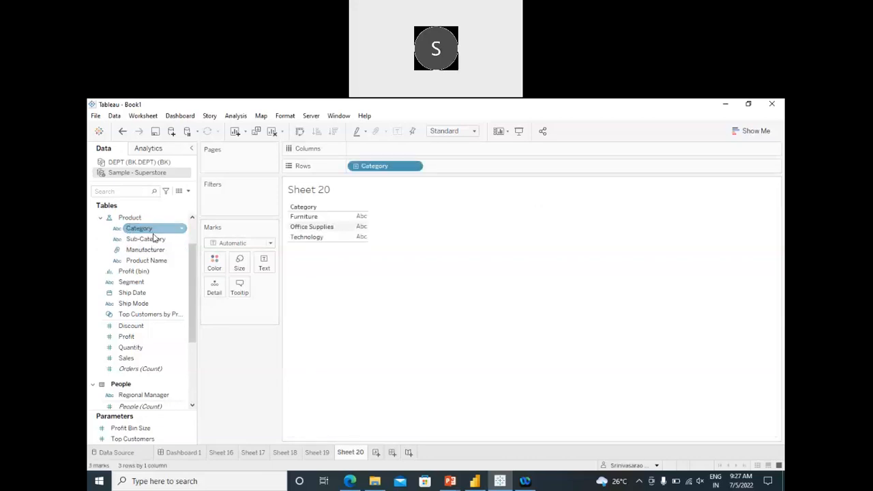
left_click(152, 239)
double_click(152, 239)
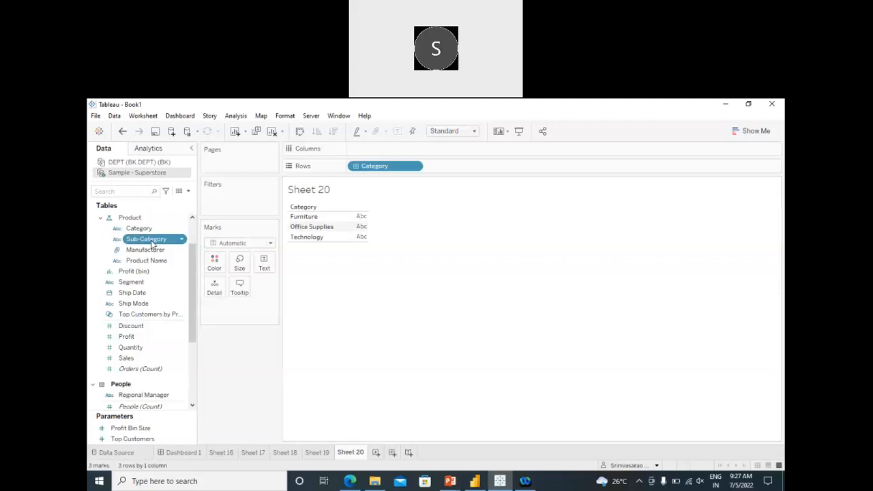
double_click(144, 360)
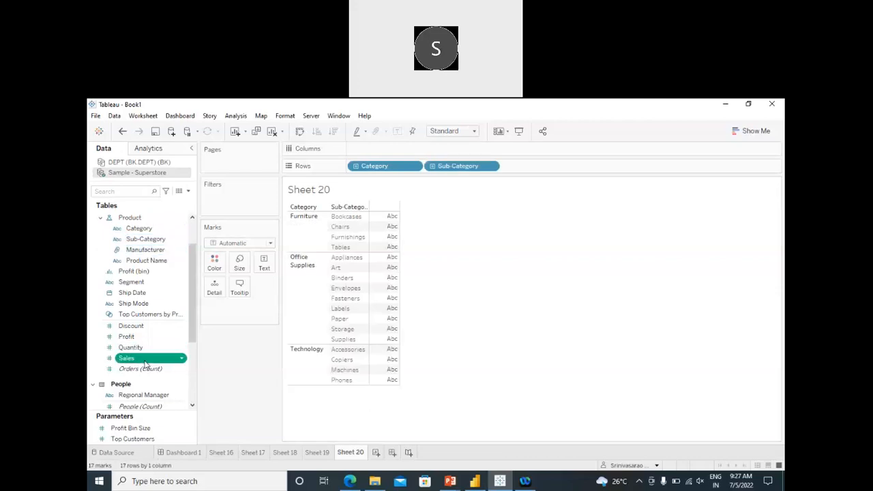
left_click_drag(246, 310, 382, 148)
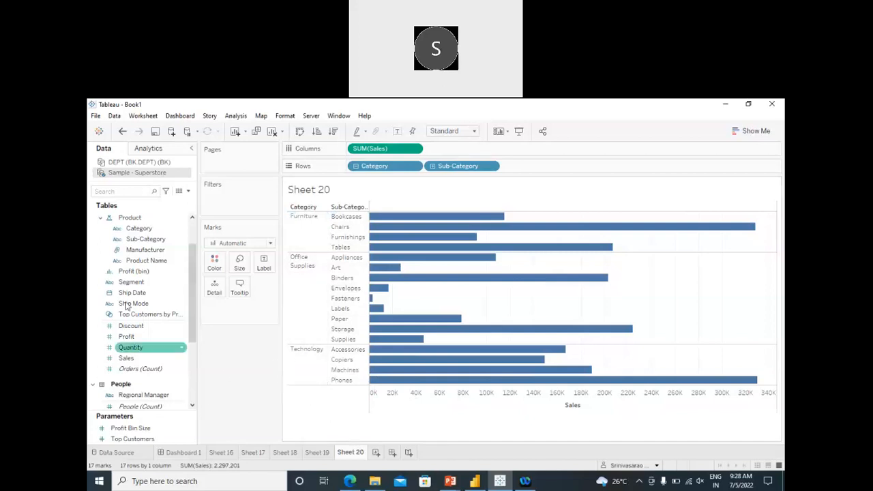
Split the Category and Sub-Category bars by placing Segment on Columns ahead of Sales.
left_click(182, 314)
scroll(194, 318, "up", 3)
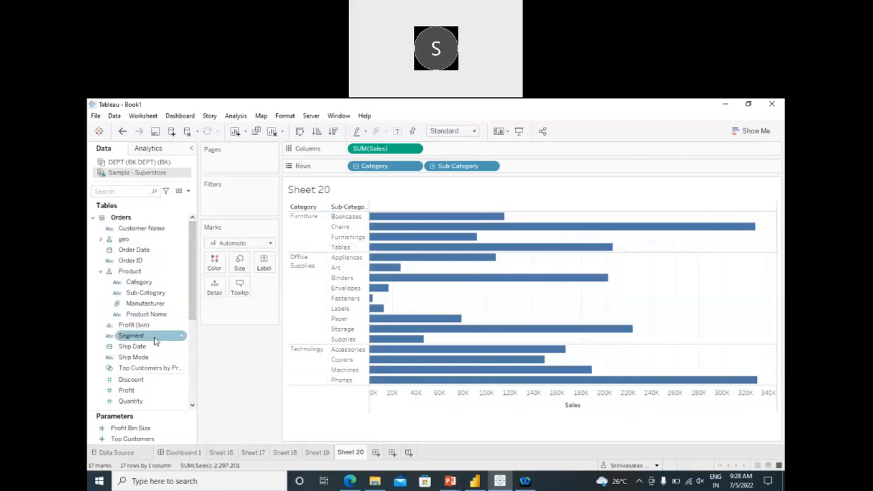
scroll(154, 340, "down", 3)
left_click(156, 341)
left_click(145, 273)
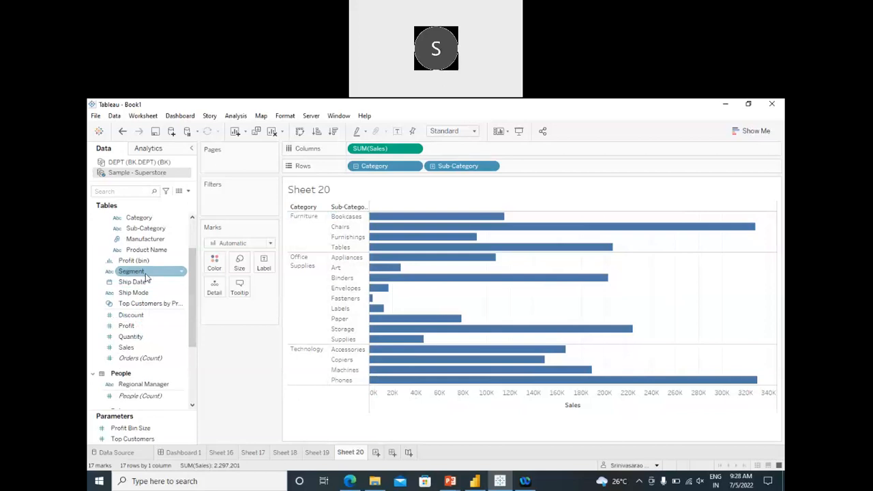
left_click_drag(134, 274, 484, 151)
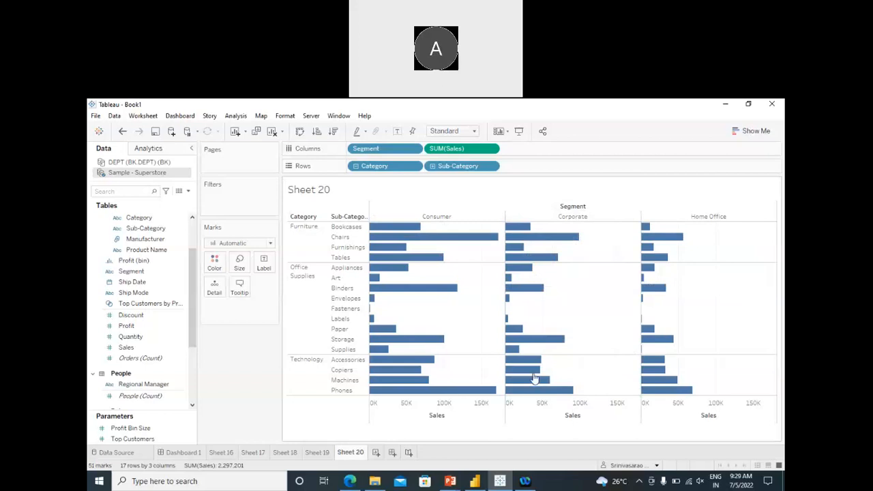
Add a Segment filter to the chart with only Corporate selected.
left_click(143, 272)
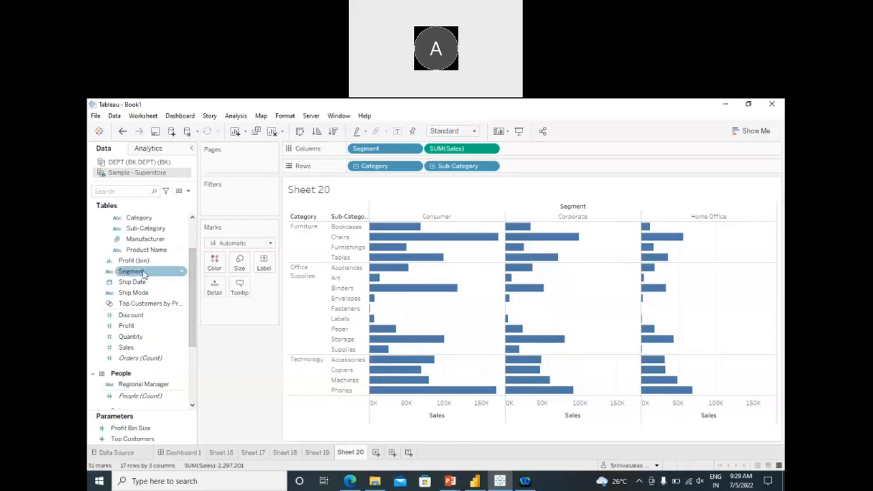
left_click_drag(143, 272, 232, 198)
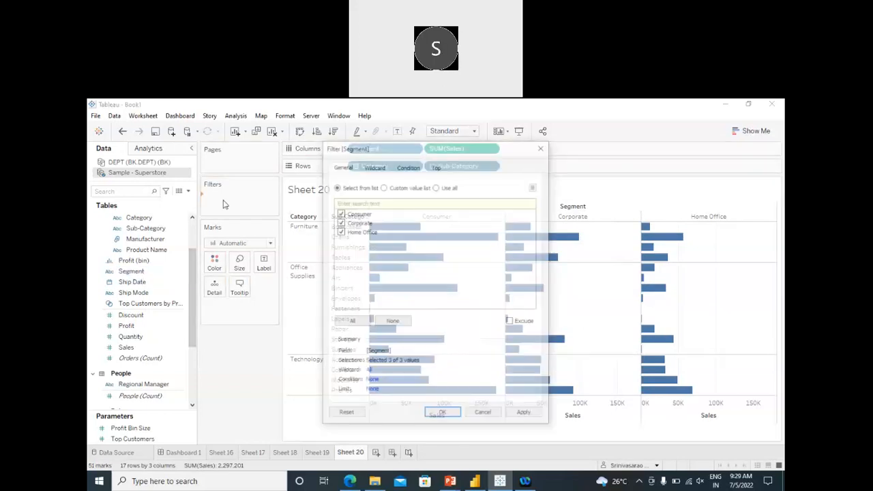
left_click(339, 223)
left_click(340, 213)
left_click(346, 233)
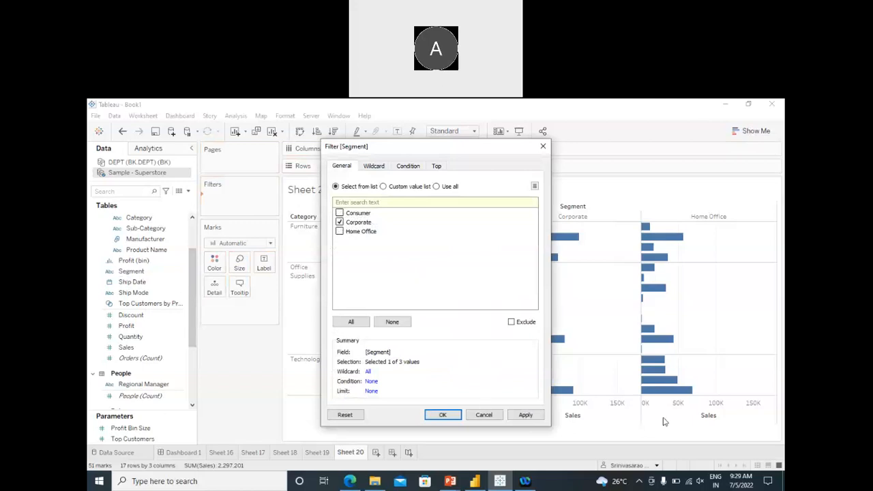
left_click(526, 415)
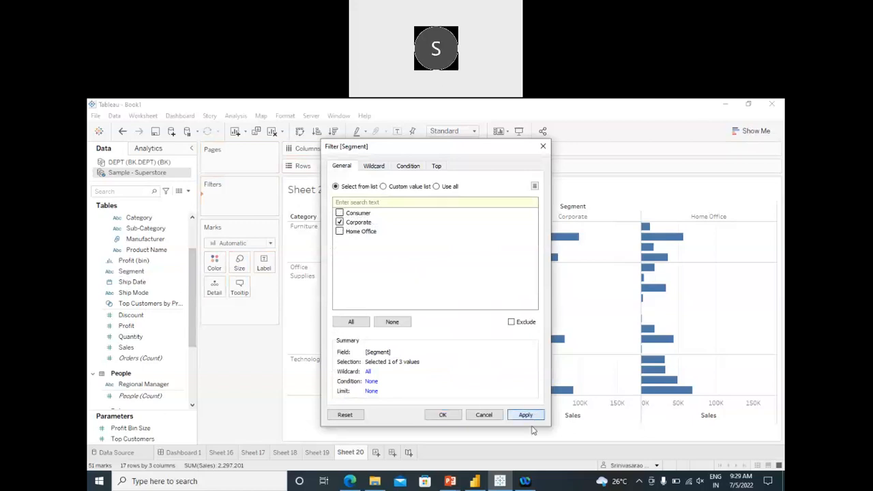
left_click(443, 415)
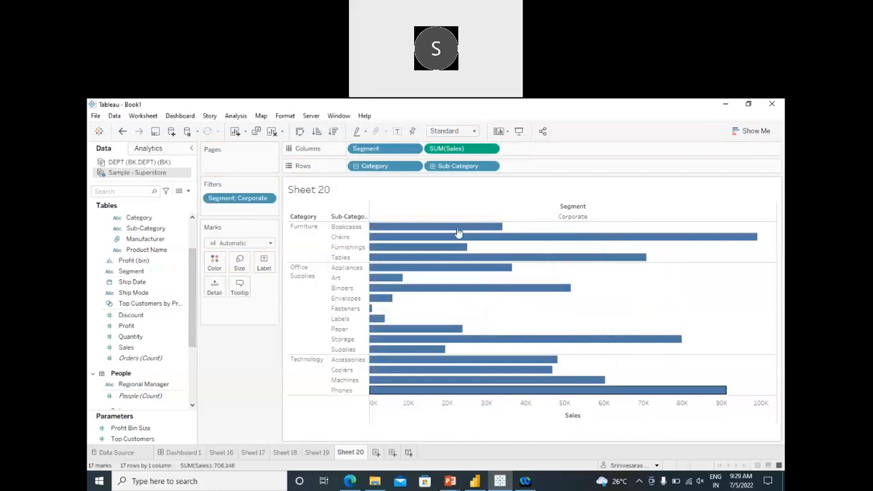
Show mark labels on the Sales bars and remove the Segment filter.
left_click(397, 131)
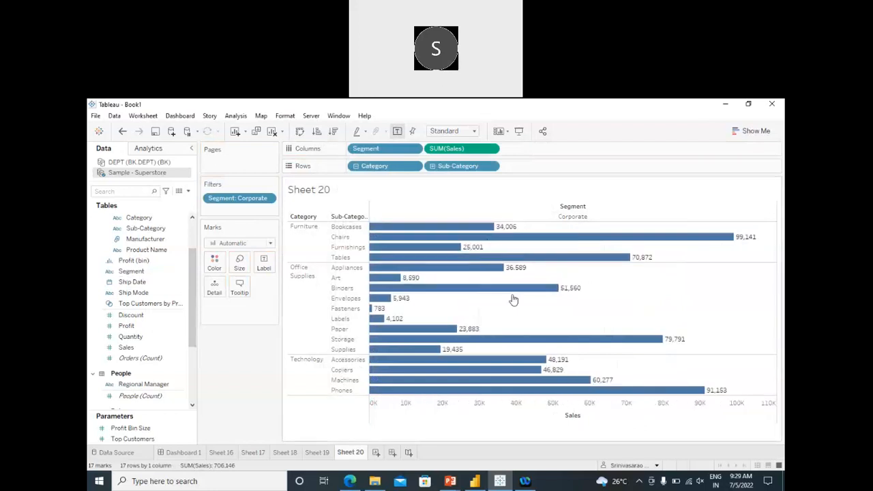
mouse_move(484, 396)
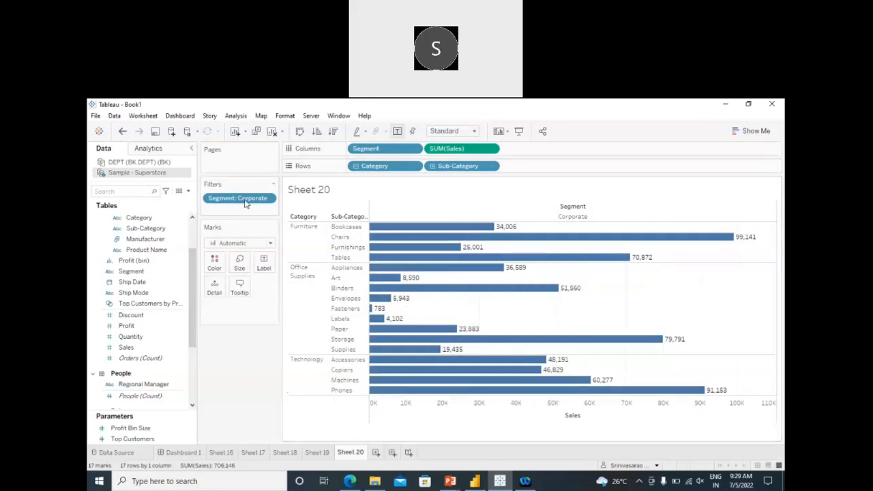
left_click_drag(235, 198, 335, 216)
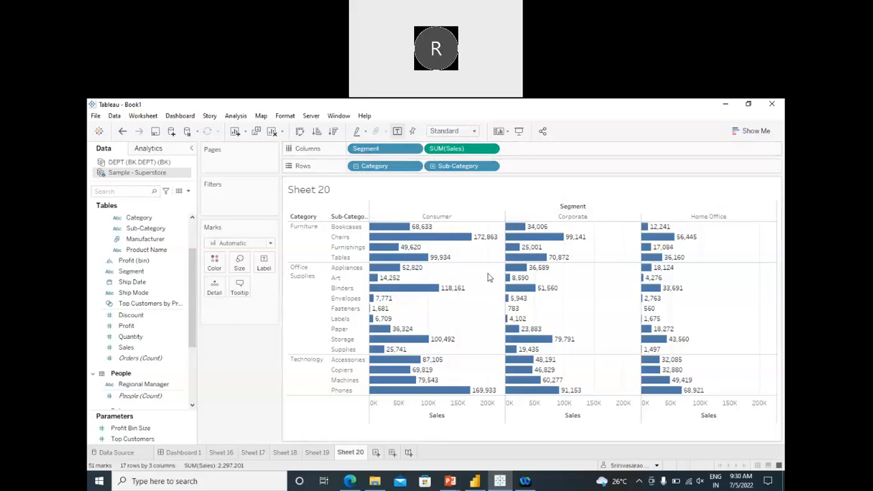
Build horizontal Sales bars by Sub-Category on a new sheet, and swap the rows and columns and back.
left_click(378, 453)
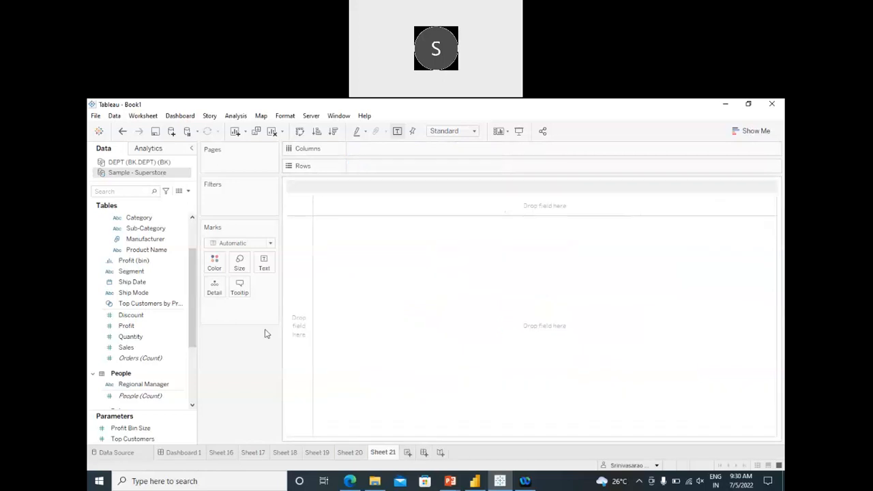
double_click(145, 231)
left_click(126, 348)
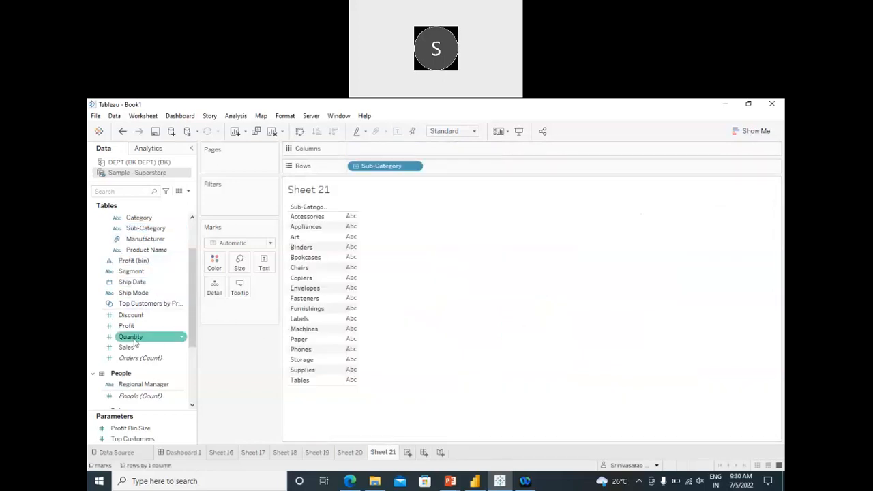
left_click_drag(126, 349, 410, 149)
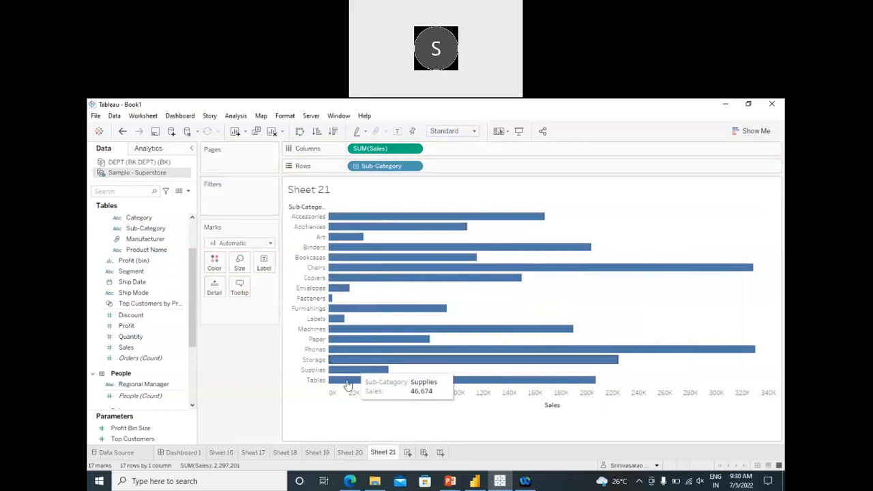
left_click(300, 132)
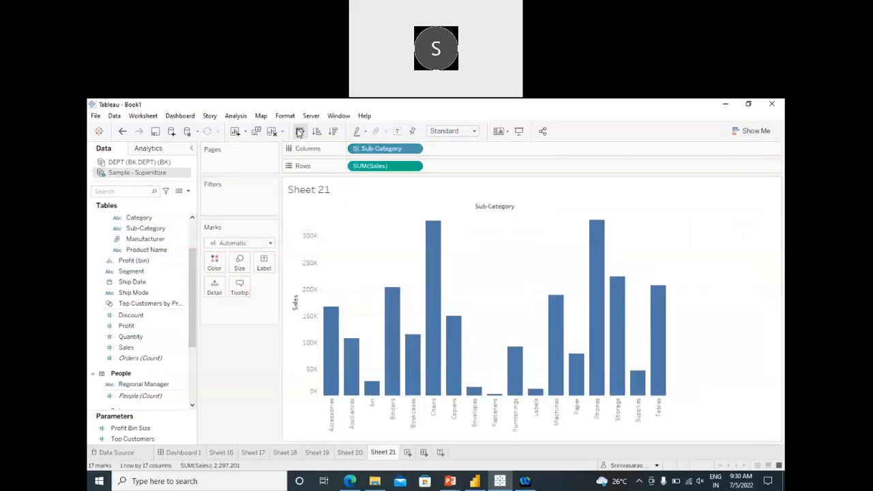
left_click(301, 132)
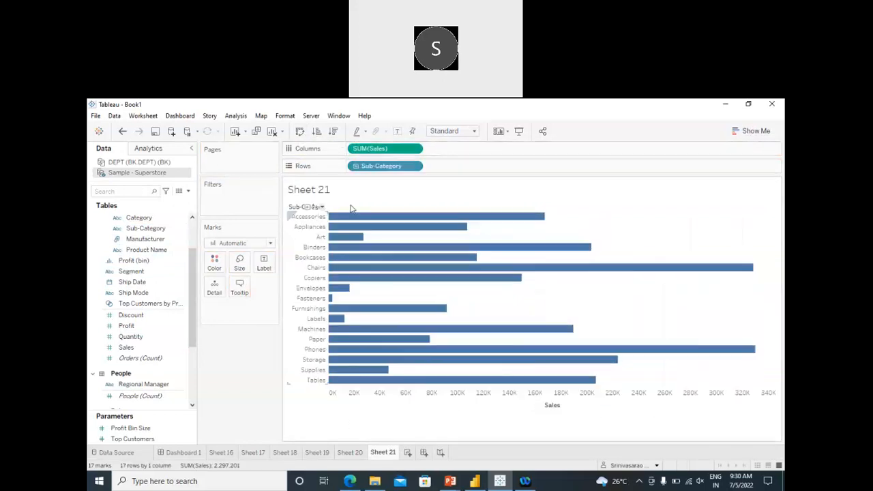
Create a text table of Sales by Sub-Category on another new sheet.
left_click(408, 454)
left_click(142, 230)
double_click(141, 229)
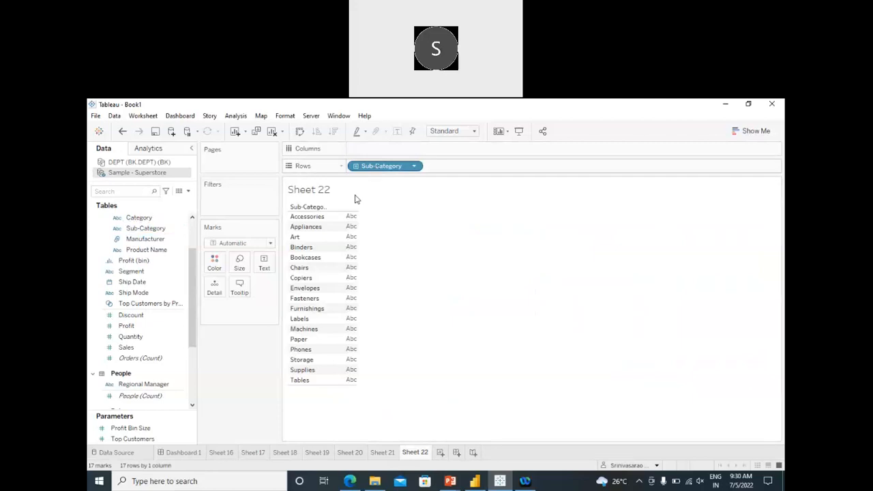
left_click(137, 349)
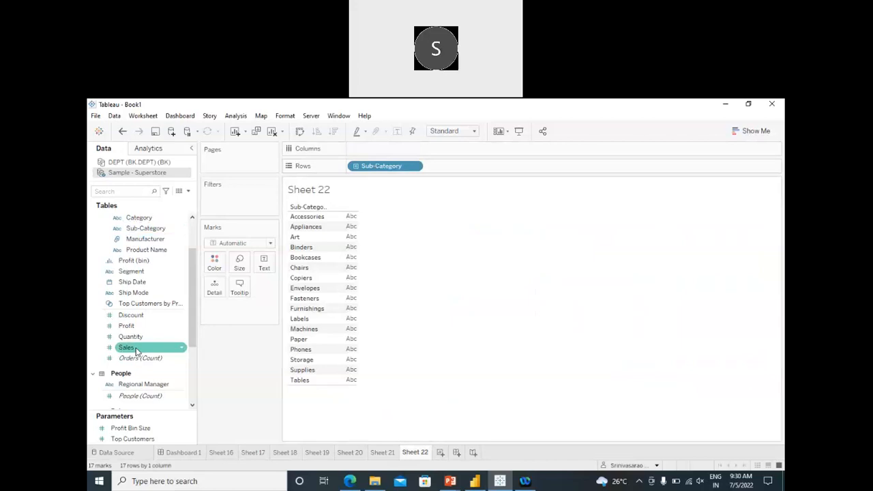
double_click(136, 350)
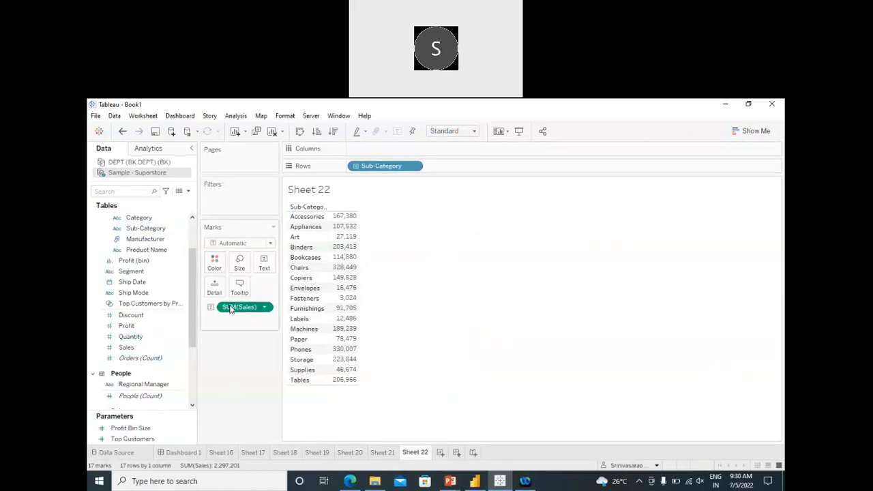
Alternate between bars and table by moving Sales between Columns and Text, ending with a Show Me text table.
left_click_drag(231, 309, 430, 149)
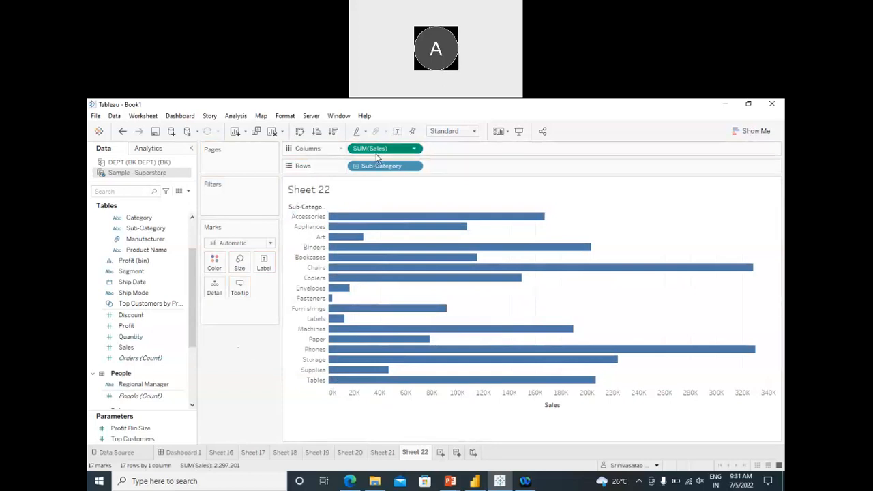
left_click_drag(376, 153, 266, 265)
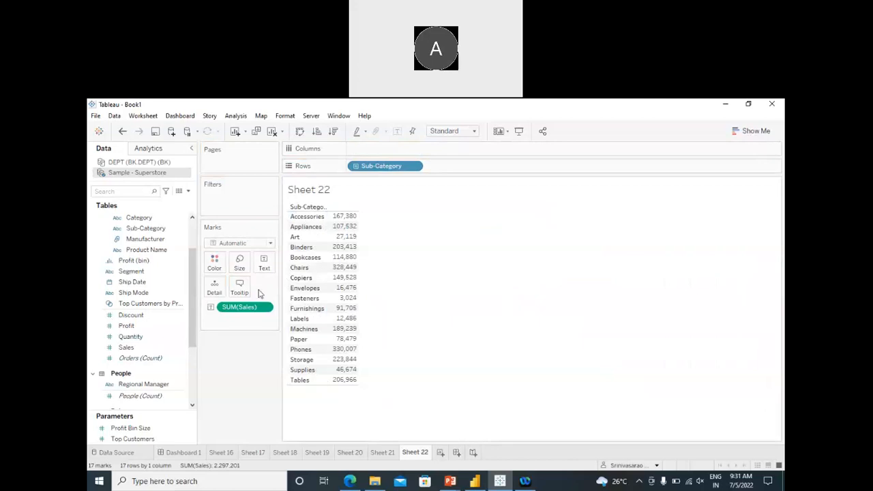
left_click_drag(242, 313, 392, 149)
left_click(748, 131)
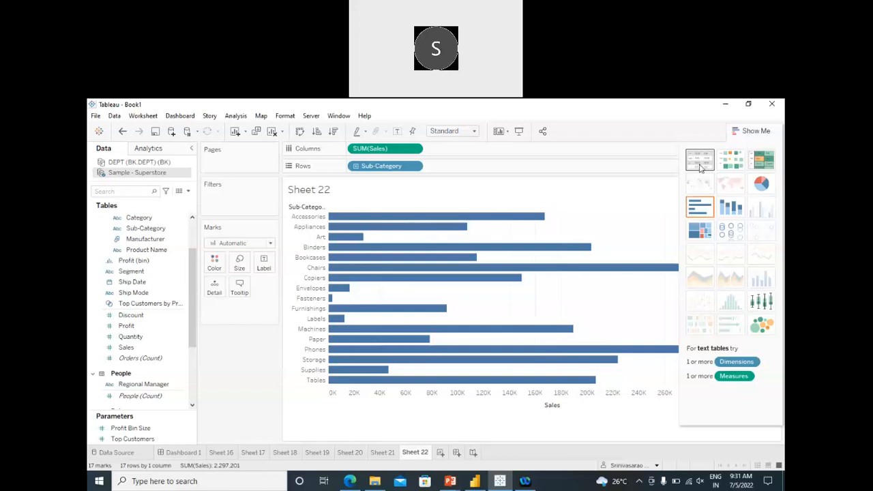
left_click(701, 167)
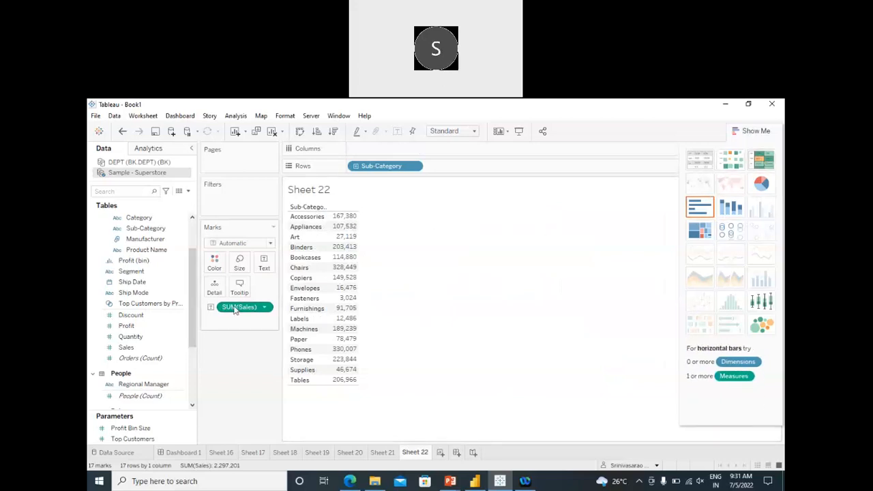
Turn the text table into horizontal bars and back, once by moving Sales and once with Show Me.
left_click_drag(234, 308, 421, 149)
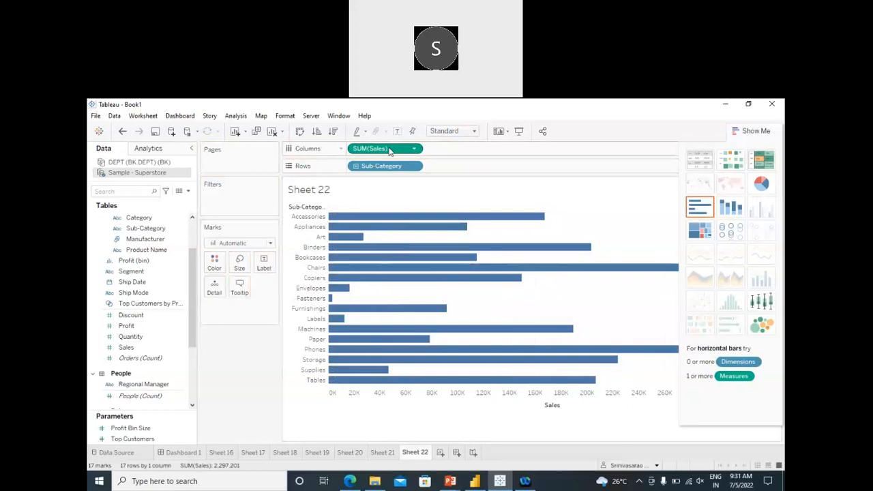
left_click_drag(390, 151, 264, 265)
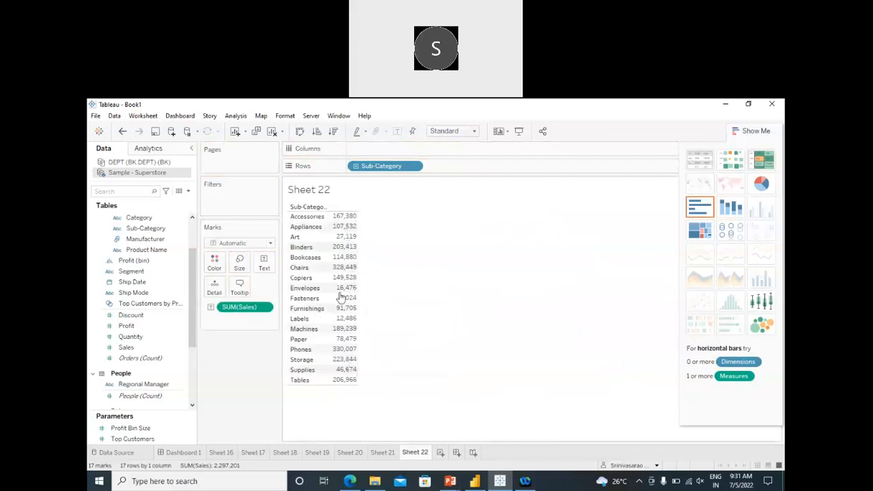
left_click(700, 209)
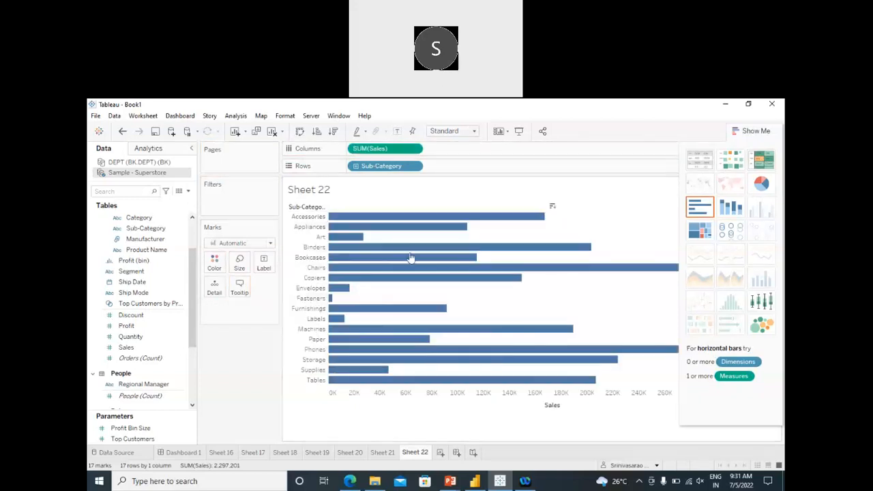
left_click(701, 163)
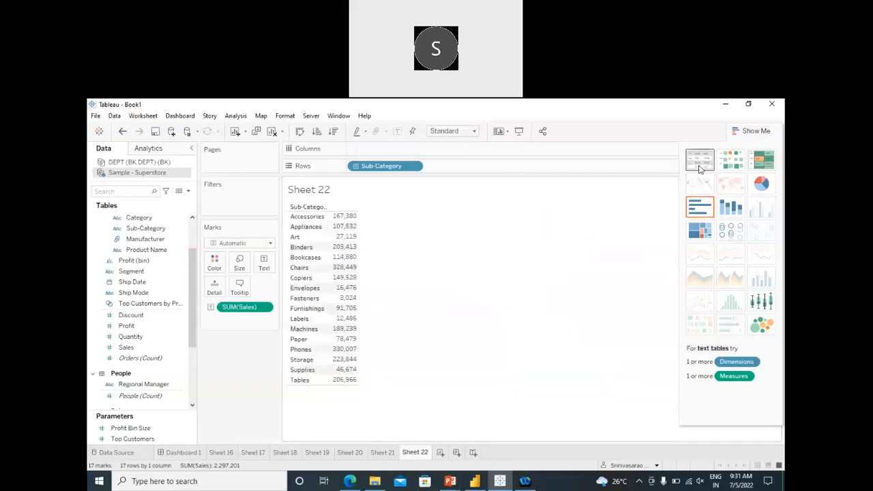
Convert the Sub-Category table to a pie chart with Show Me and fit it to Entire View.
left_click(765, 191)
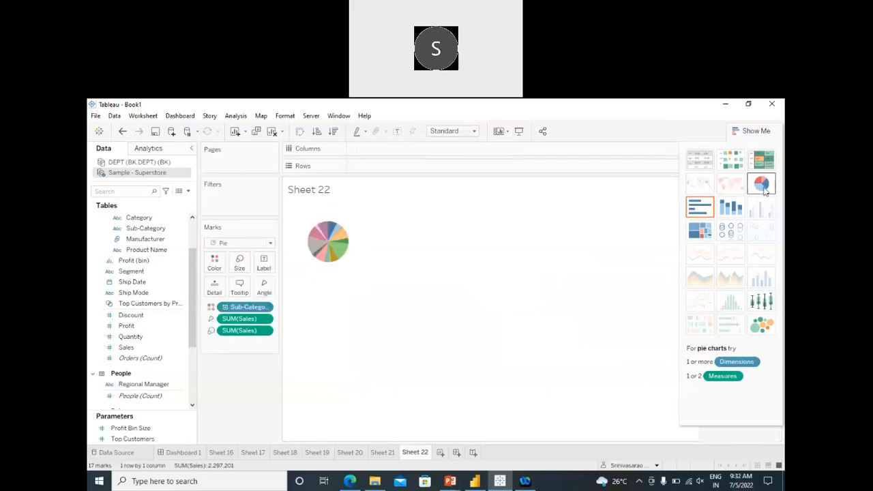
left_click(473, 132)
left_click(467, 168)
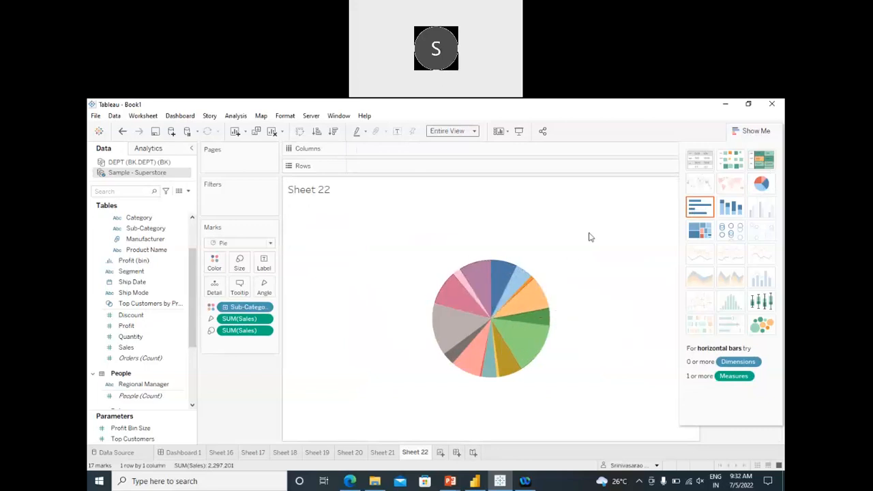
Close the Show Me chart options and add a new blank worksheet after the pie chart sheet.
left_click(756, 130)
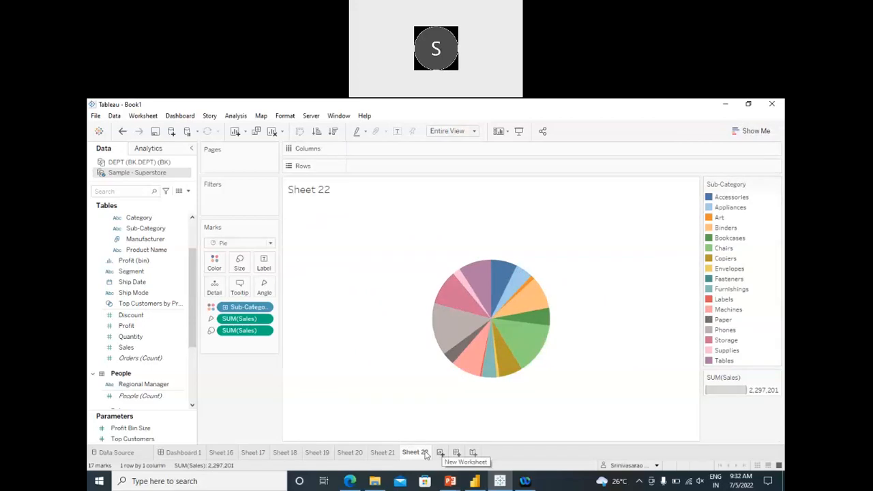
left_click(384, 453)
left_click(440, 454)
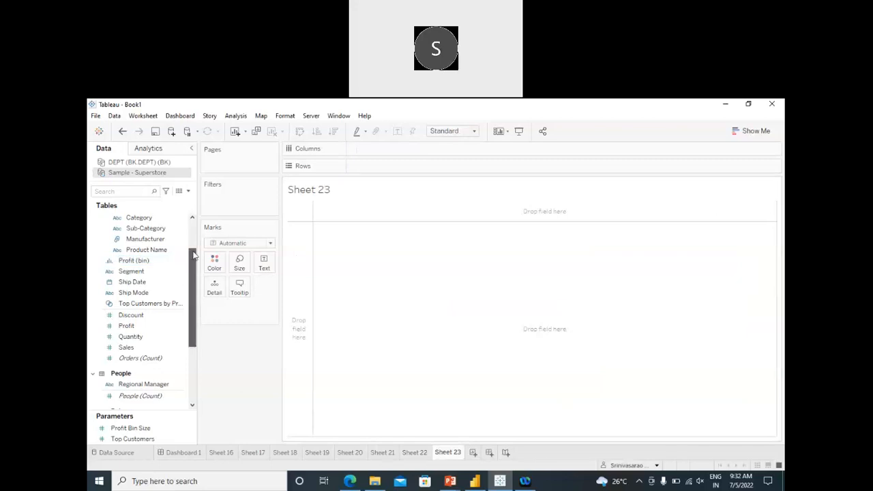
scroll(191, 273, "up", 1)
Review the earlier charts, including the Category filters on Sheet 18 and Sheet 19, ending on Sheet 20.
left_click(414, 453)
left_click(382, 453)
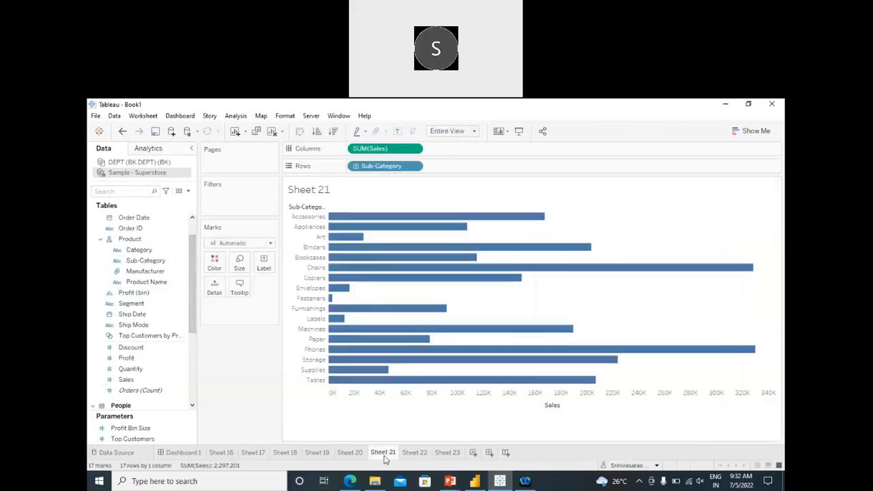
left_click(351, 454)
left_click(323, 453)
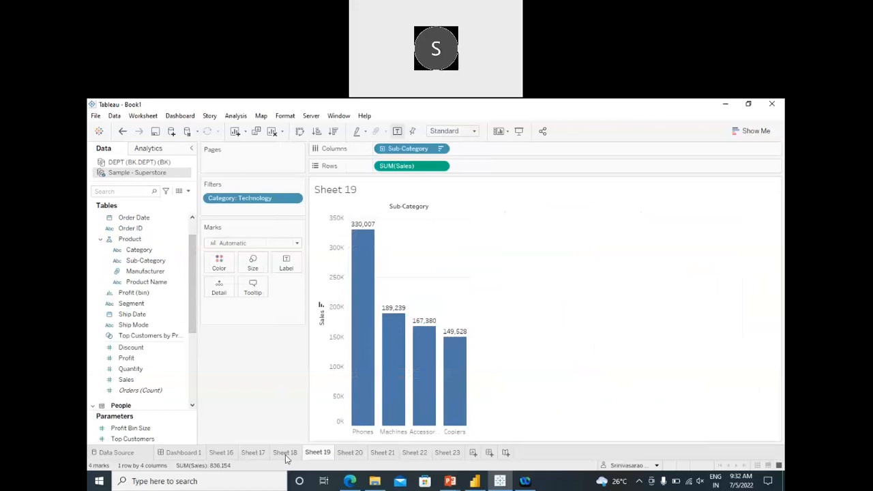
left_click(285, 453)
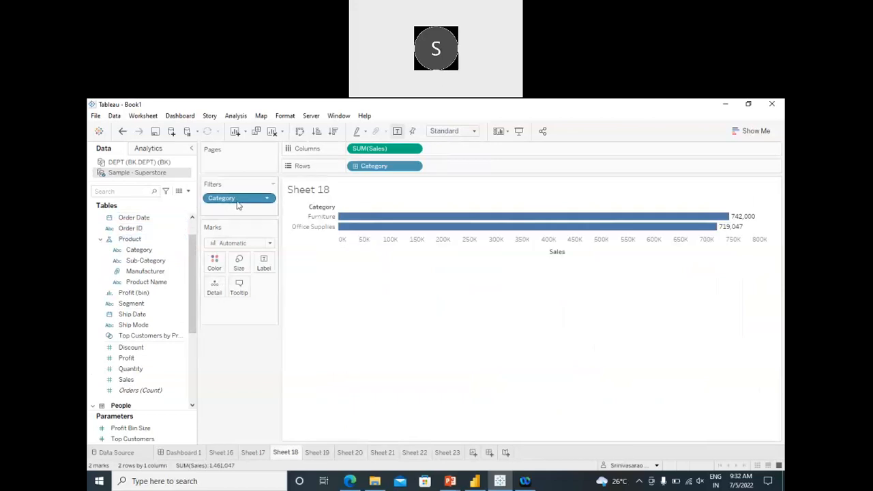
left_click(318, 453)
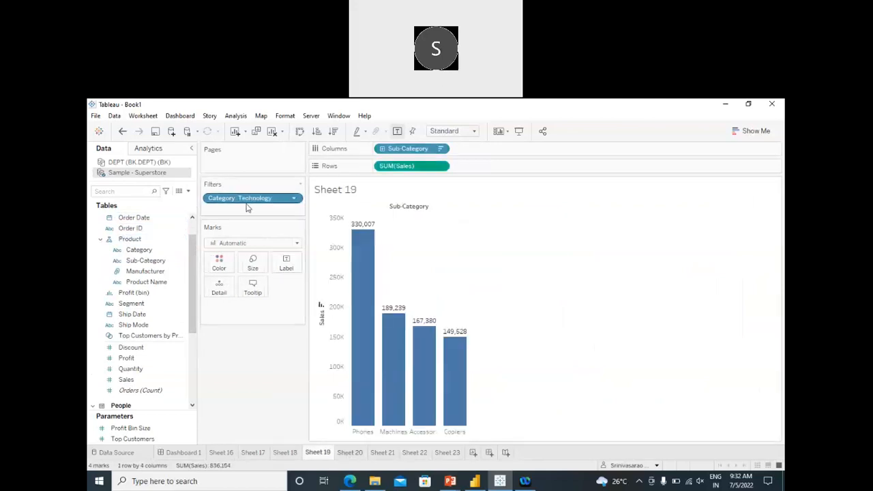
left_click(349, 454)
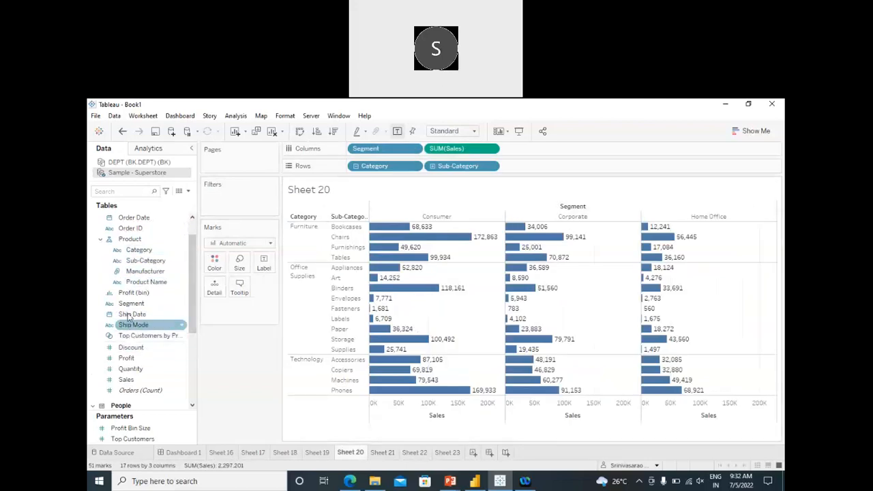
Add a Segment filter to Sheet 20 that keeps only Corporate, and slightly widen the shelf area beside the chart.
left_click_drag(127, 307, 235, 201)
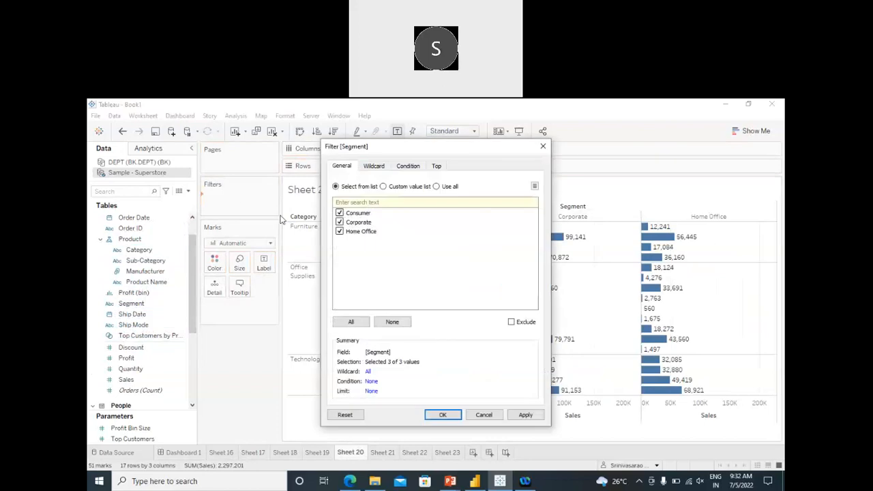
left_click(442, 415)
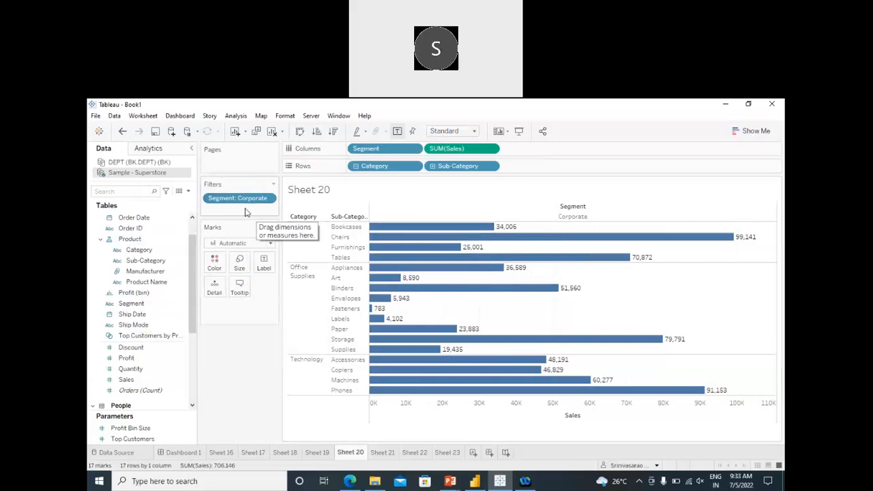
mouse_move(280, 216)
left_mouse_down()
mouse_move(302, 217)
mouse_move(281, 218)
mouse_move(295, 222)
left_mouse_up()
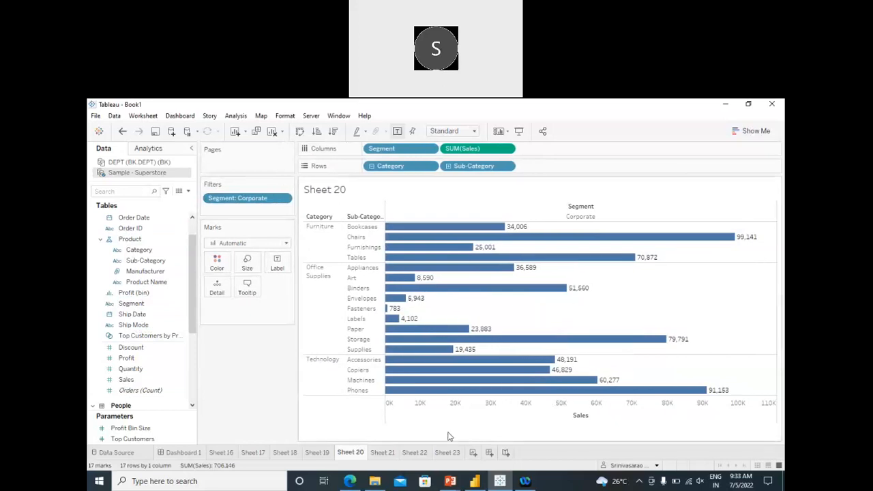
Build a vertical bar chart of Sales by Sub-Category on Sheet 23, with mark labels and bars sorted descending.
left_click(450, 452)
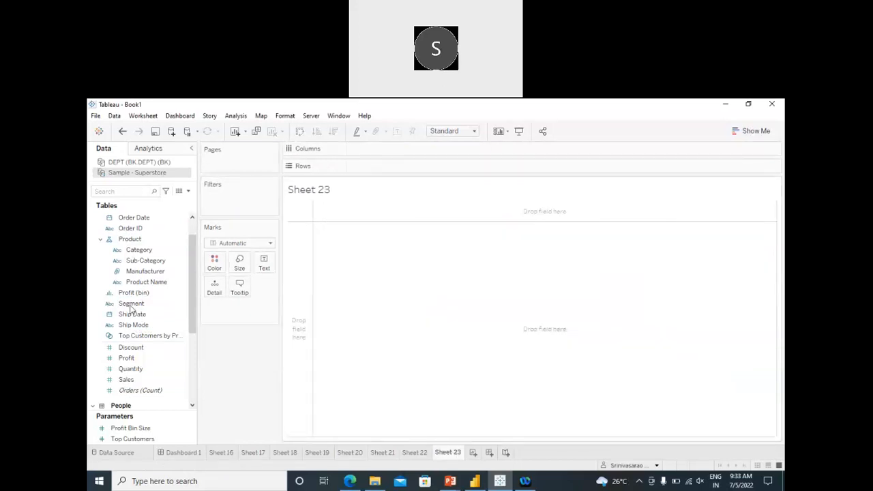
double_click(149, 261)
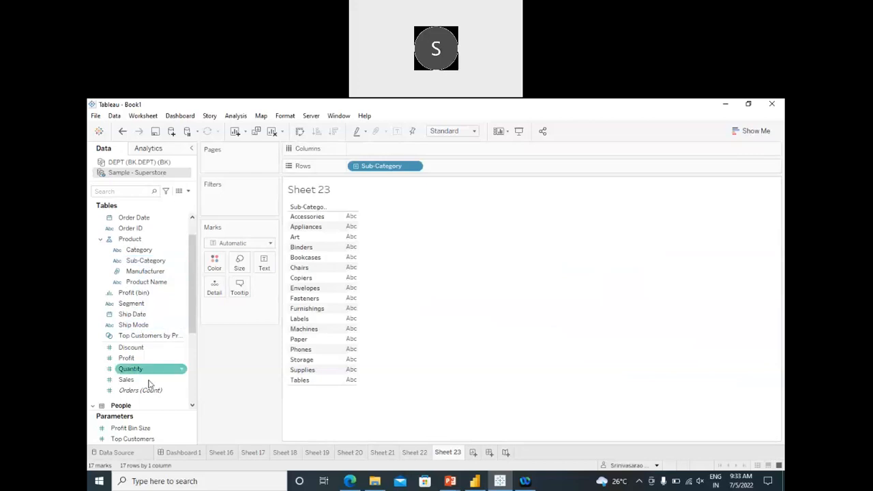
left_click_drag(147, 384, 382, 148)
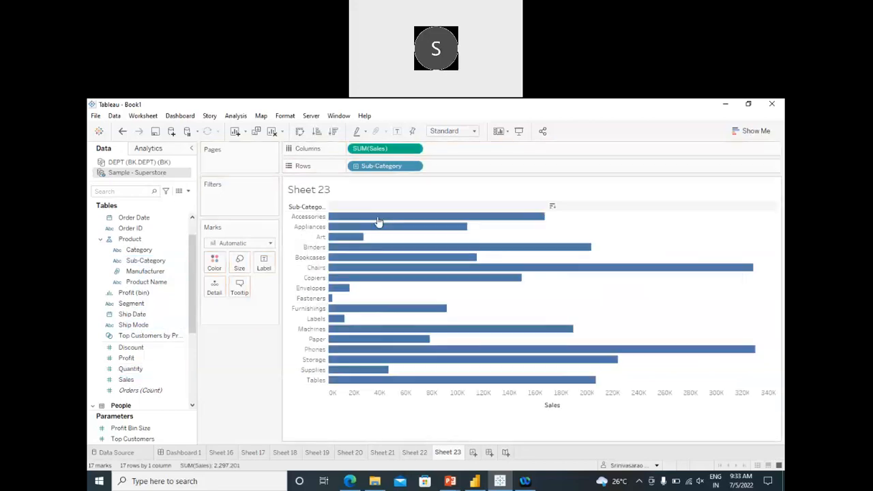
left_click(300, 132)
left_click(397, 131)
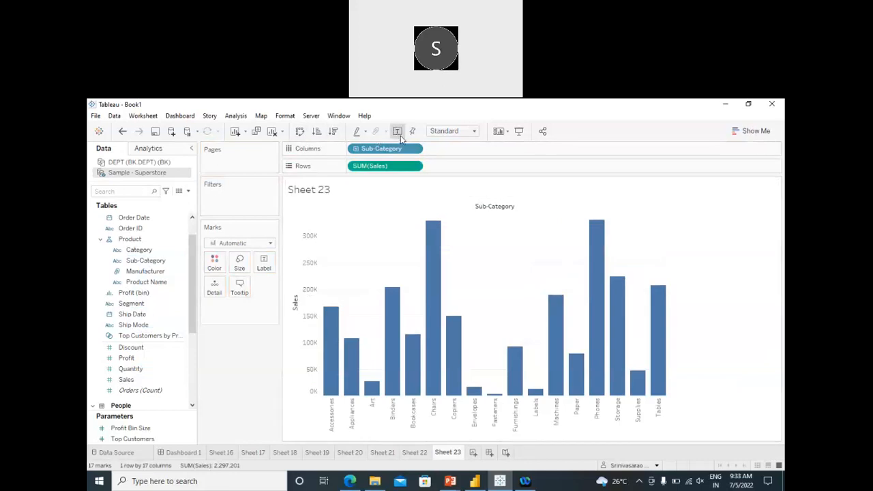
left_click(333, 131)
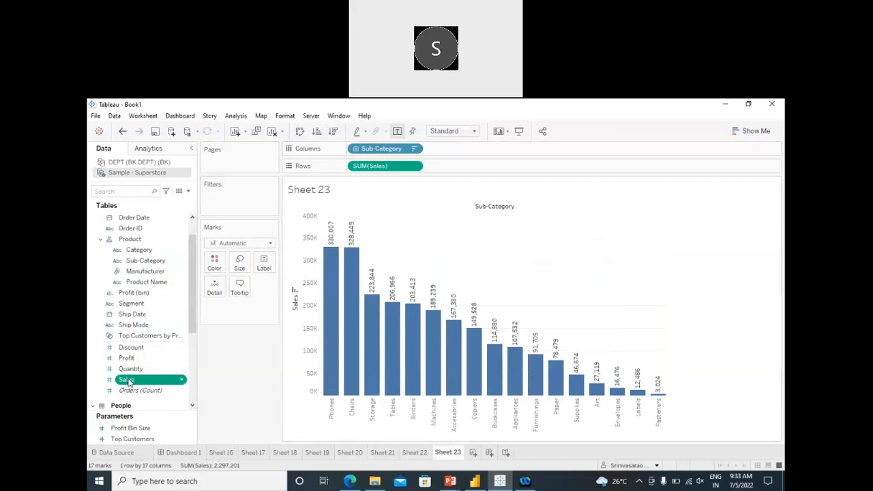
Filter the Sub-Category chart by the Sum of Sales, using a range of values from 100,000 to 200,000.
left_click_drag(128, 382, 234, 198)
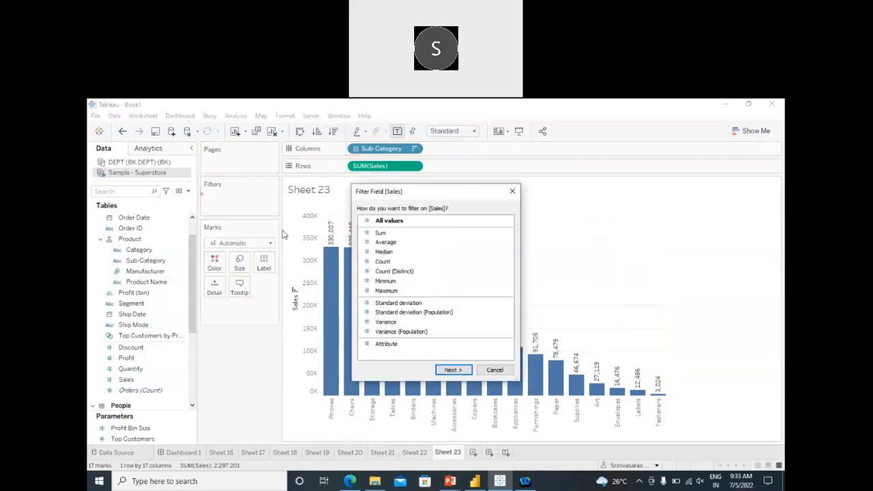
left_click(495, 370)
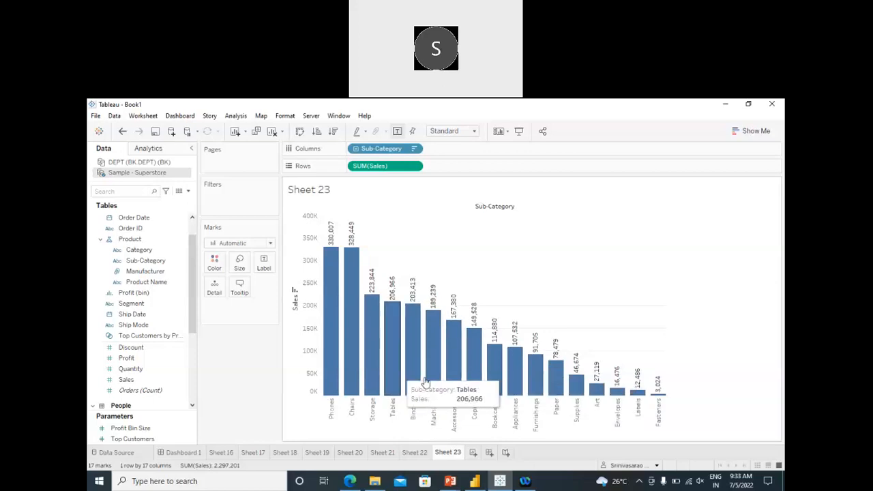
left_click(130, 382)
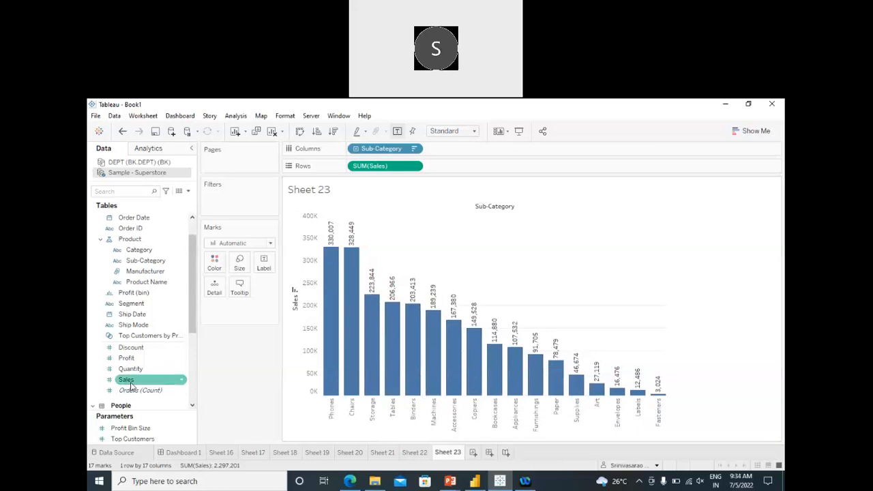
left_click_drag(135, 384, 232, 199)
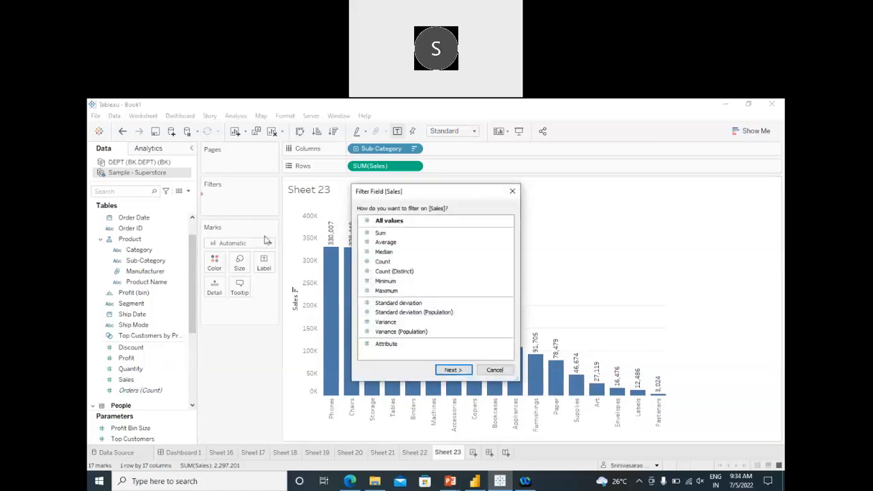
left_click(380, 233)
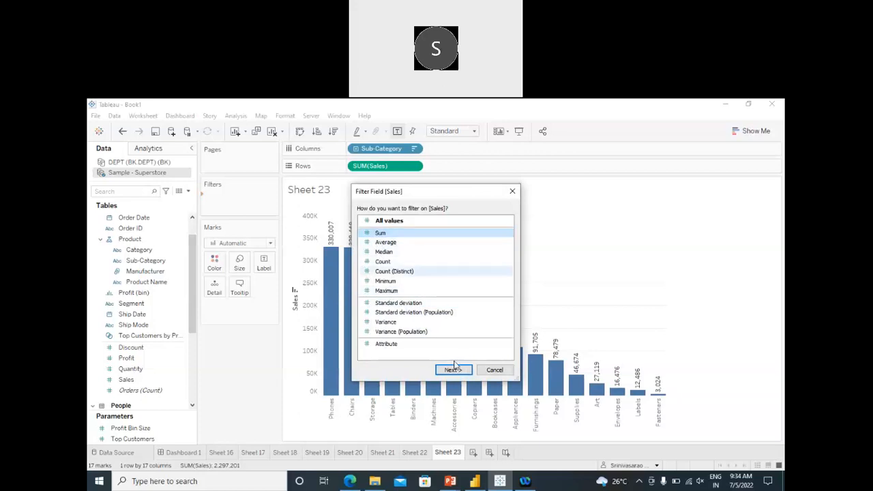
left_click(458, 373)
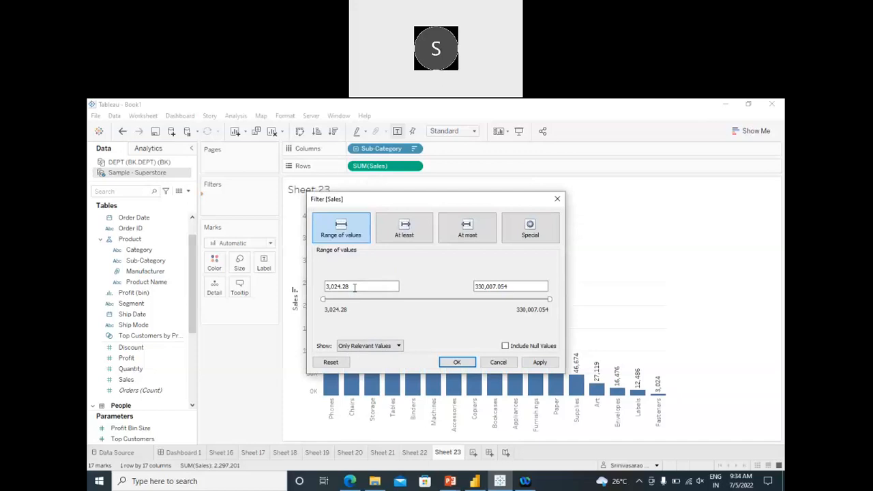
left_click_drag(355, 287, 307, 287)
type("100,000")
left_click(507, 287)
type("200000")
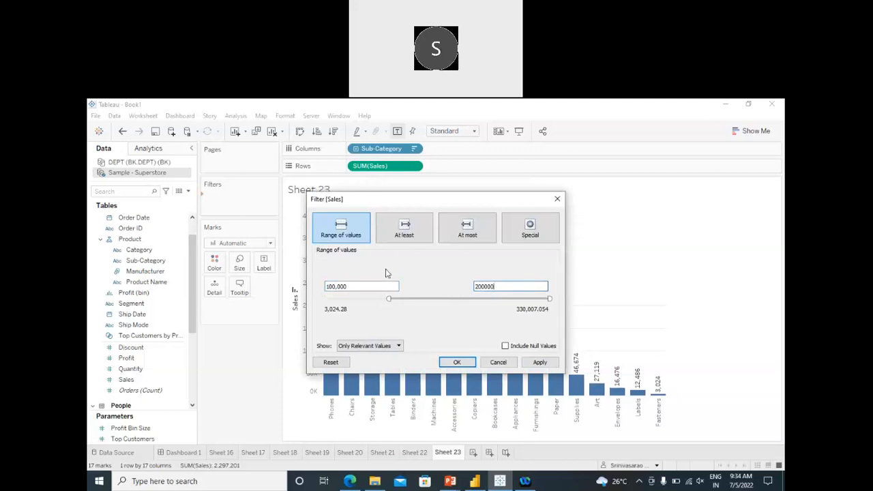
key("Tab")
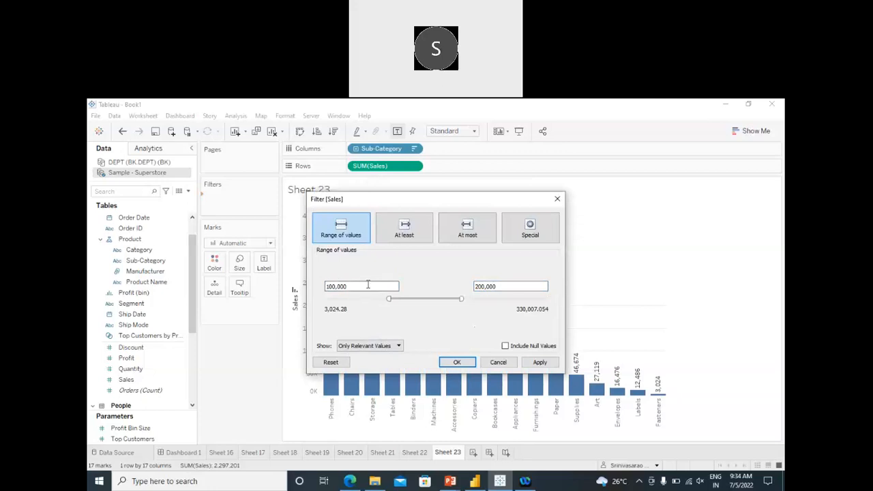
left_click(456, 362)
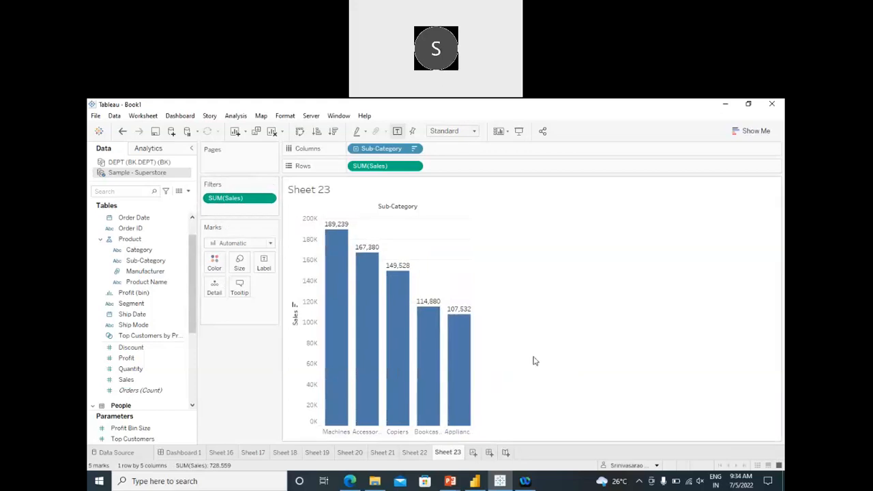
mouse_move(333, 353)
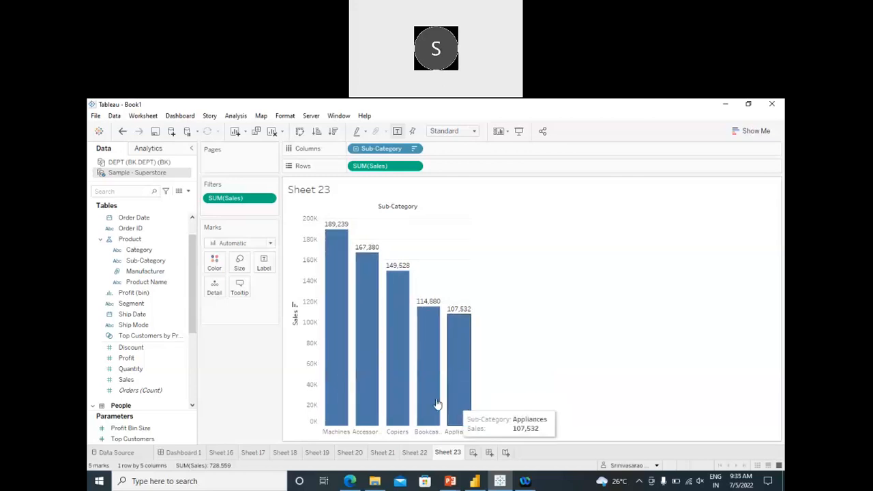
Add a blank worksheet after Sheet 23 and compare it with the pie chart and the Sales-filtered bar chart.
left_click(474, 454)
left_click(447, 454)
left_click(412, 454)
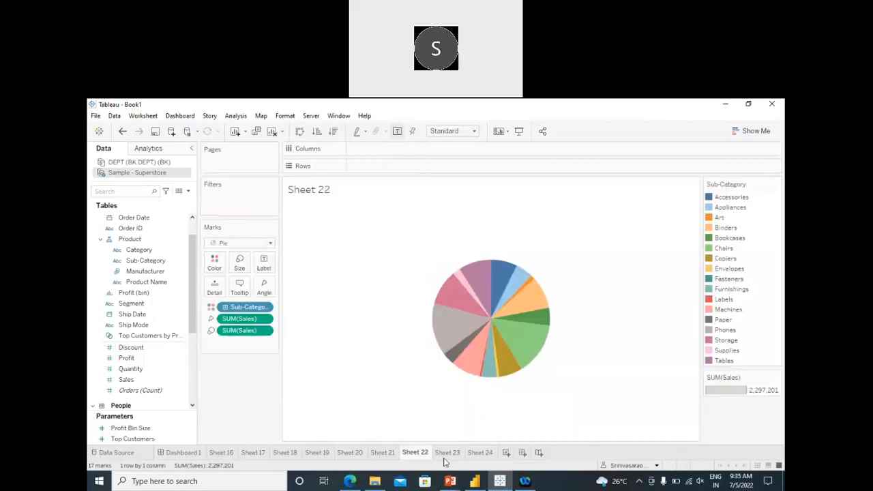
left_click(449, 454)
left_click(483, 459)
left_click(440, 458)
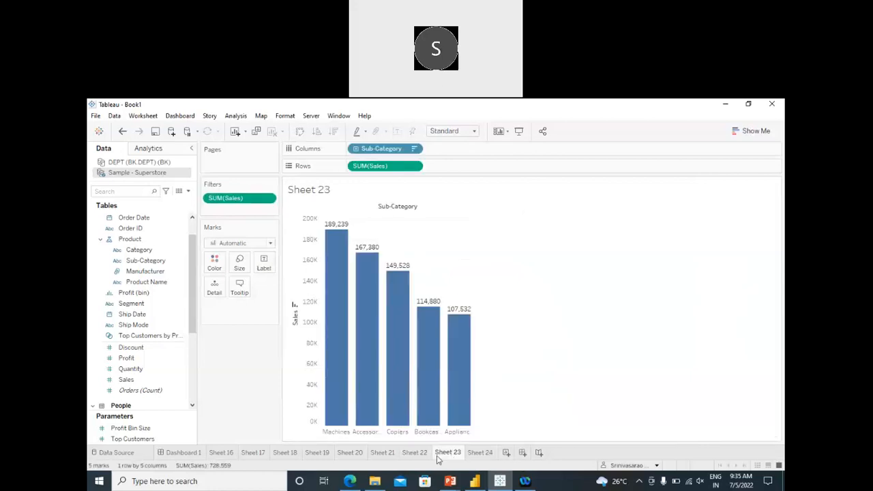
left_click(417, 455)
left_click(447, 454)
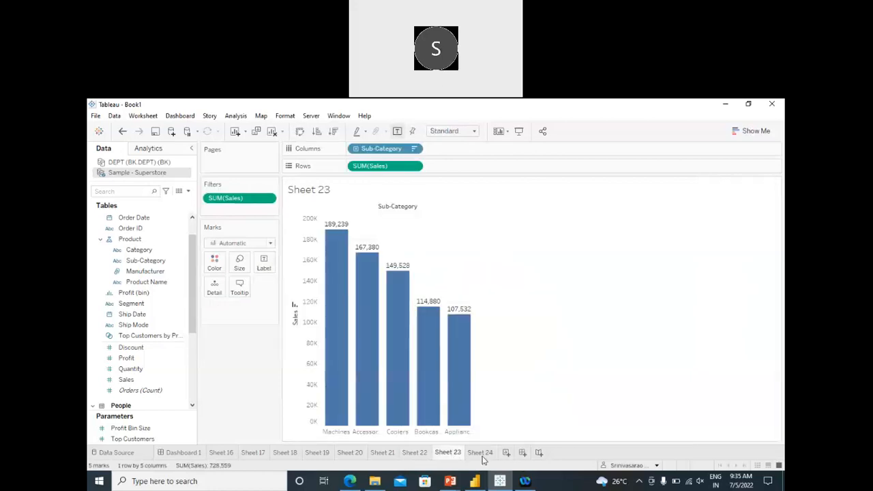
left_click(481, 454)
left_click(449, 454)
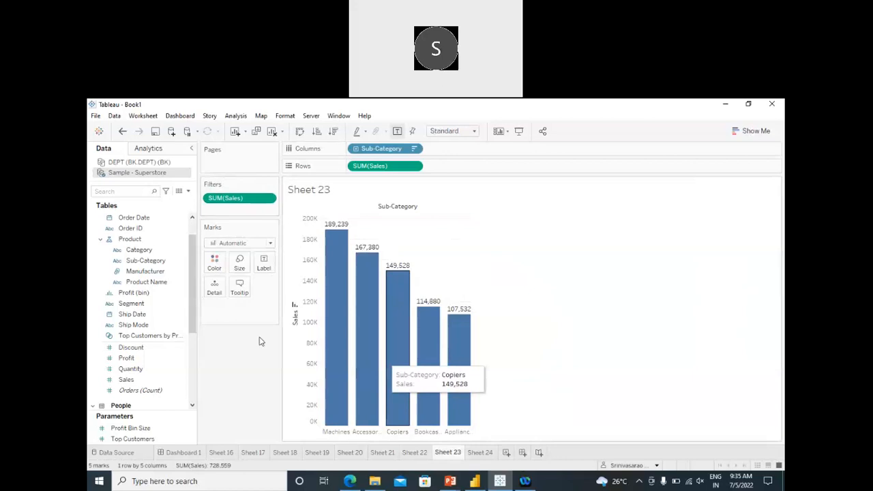
left_click(705, 172)
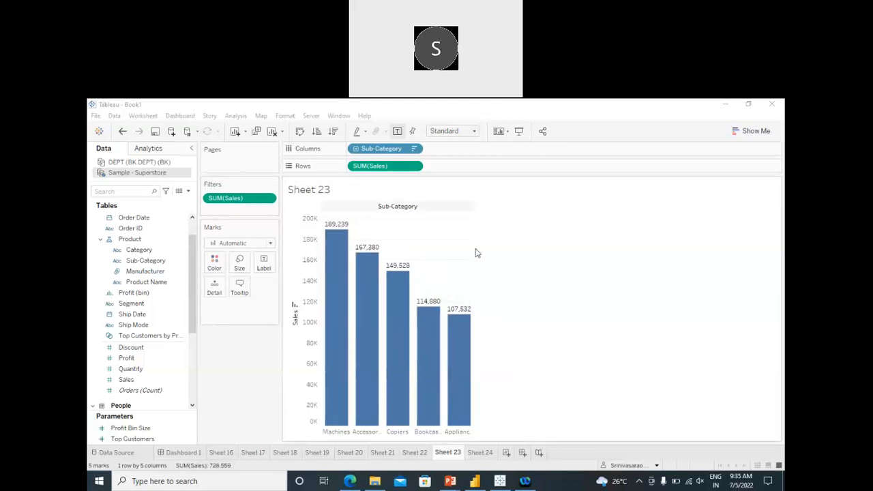
Add one more blank worksheet and revisit the Sales-filtered chart on Sheet 23, ending on blank Sheet 25.
left_click(508, 454)
left_click(508, 454)
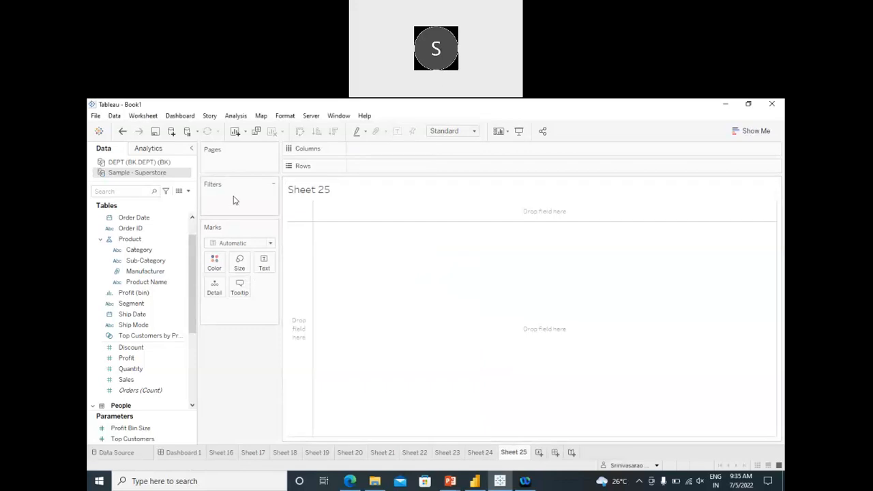
left_click(446, 454)
left_click(480, 454)
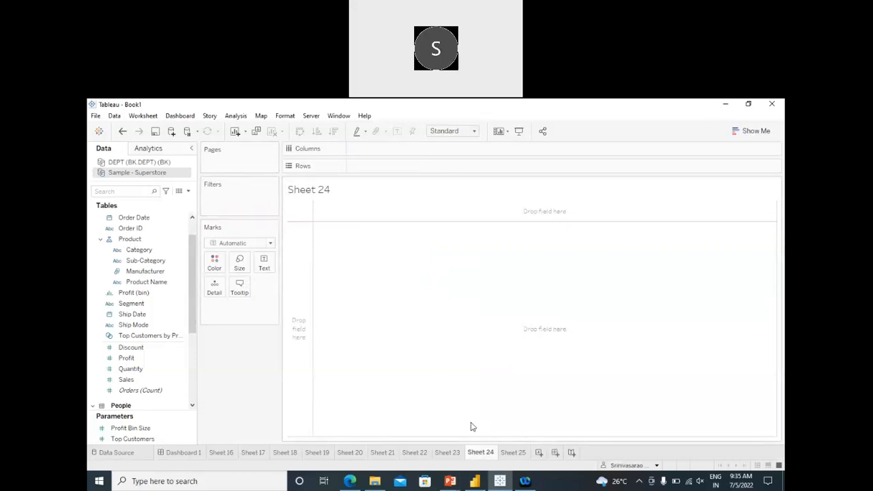
mouse_move(514, 458)
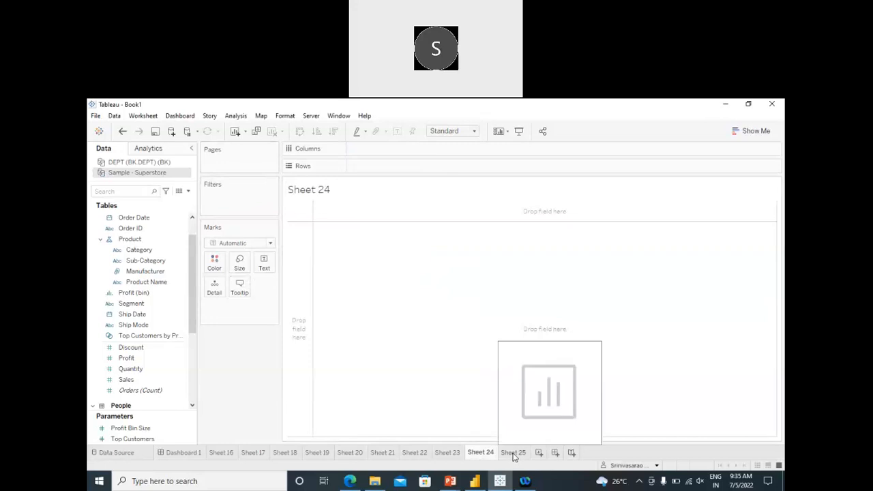
left_click(514, 455)
left_click(475, 453)
left_click(449, 455)
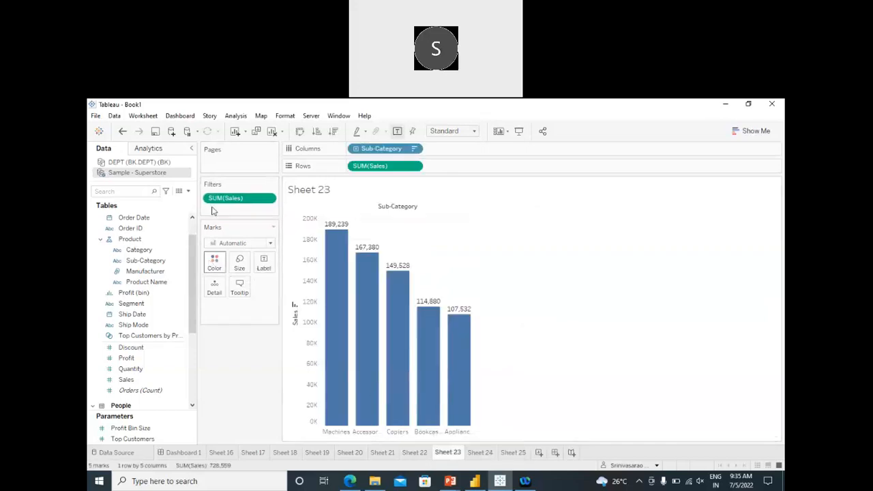
left_click(519, 454)
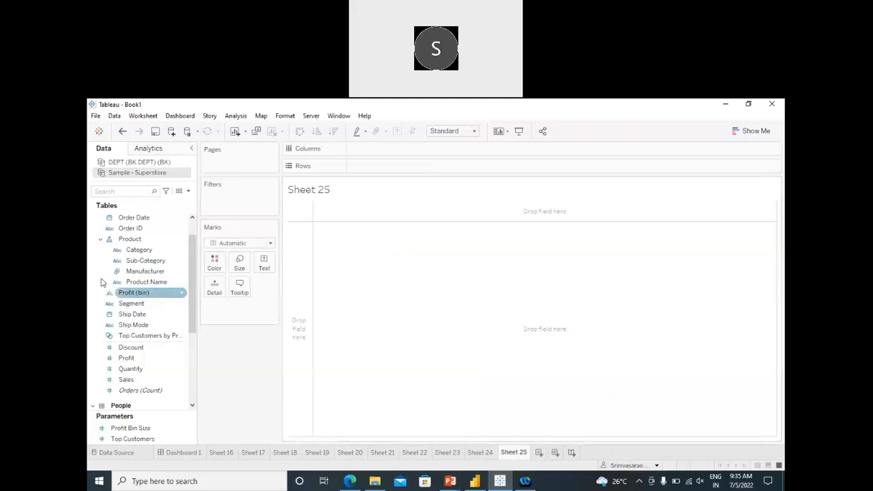
Build a horizontal bar chart of Sales by Category and Sub-Category on Sheet 25.
left_click(145, 270)
left_click_drag(194, 316, 195, 266)
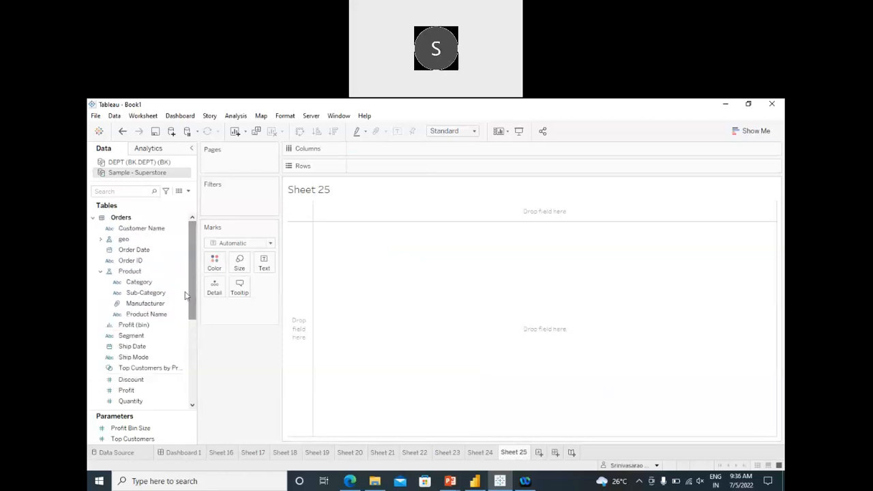
left_click(150, 283)
double_click(149, 283)
double_click(146, 293)
left_click(146, 314)
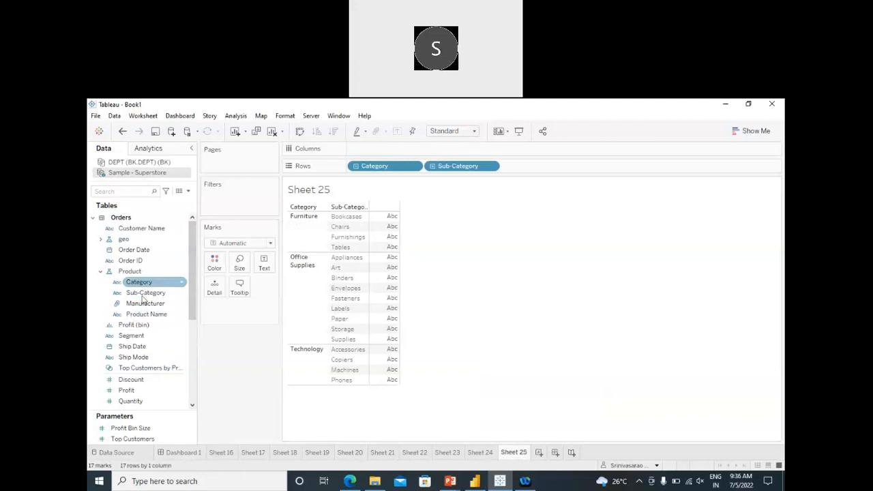
scroll(162, 404, "down", 1)
scroll(162, 404, "down", 1)
double_click(129, 347)
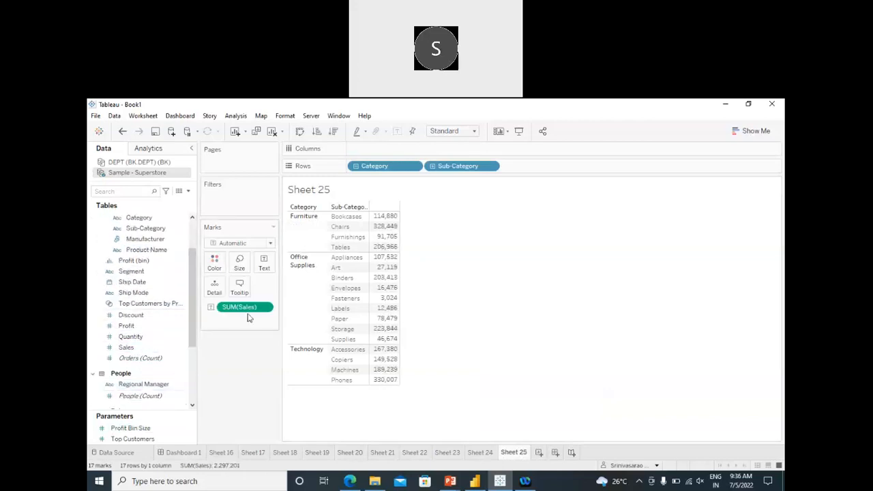
left_click_drag(242, 307, 382, 149)
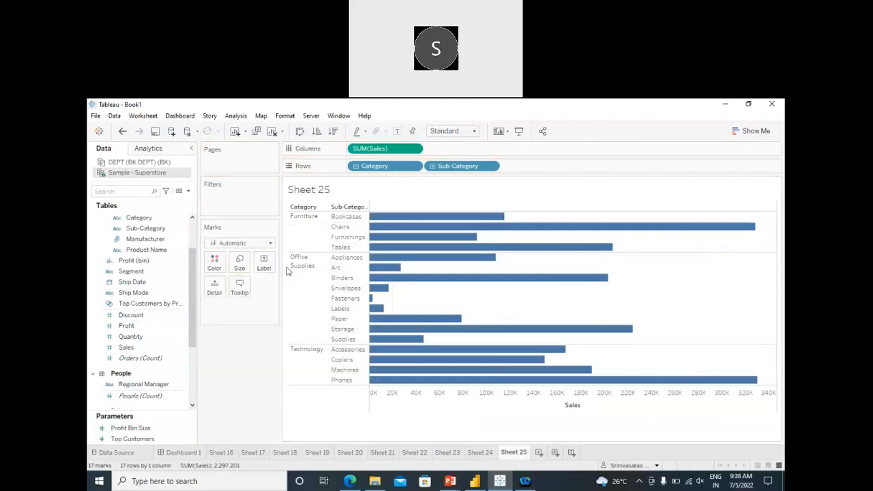
Split the Category and Sub-Category bar chart into columns by year of Order Date.
scroll(143, 286, "up", 2)
left_click(133, 252)
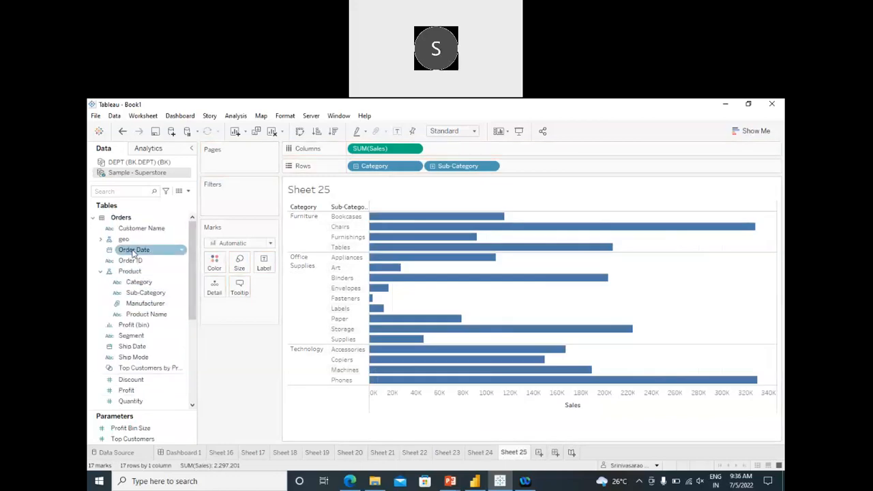
left_click(135, 254)
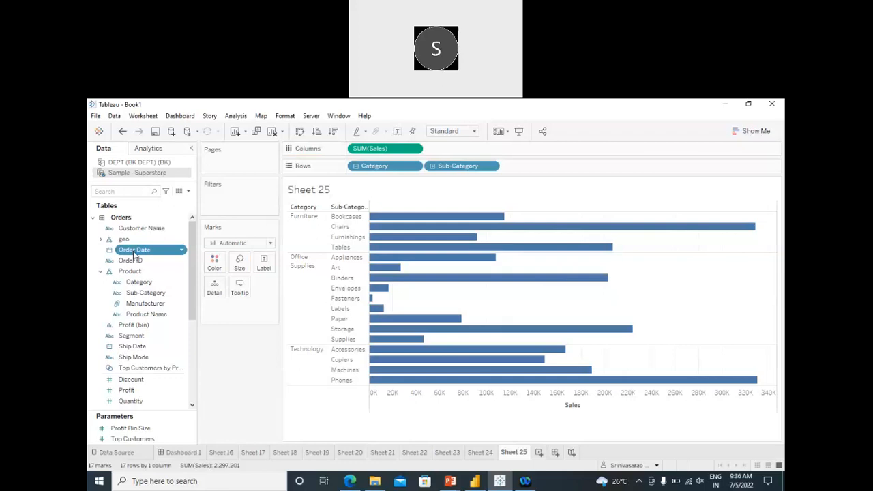
double_click(134, 254)
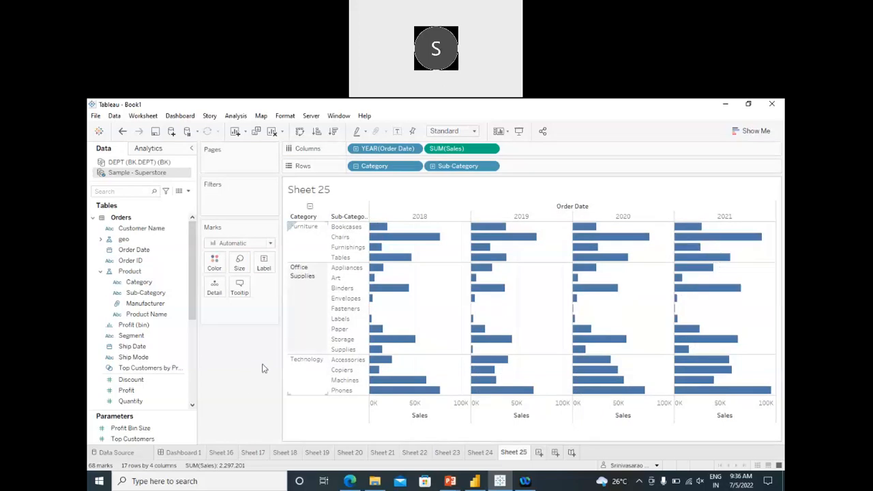
Filter the chart on Order Date by Years, keeping only 2020 and 2021.
left_click(121, 251)
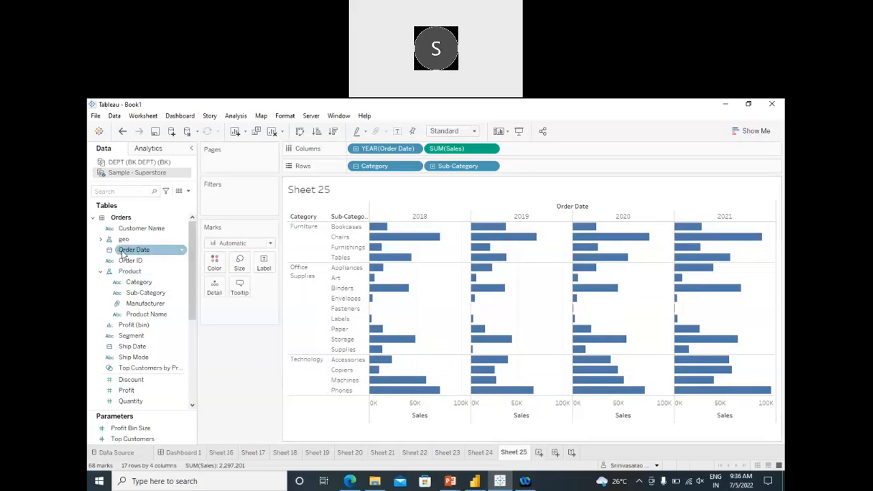
left_click_drag(122, 254, 221, 202)
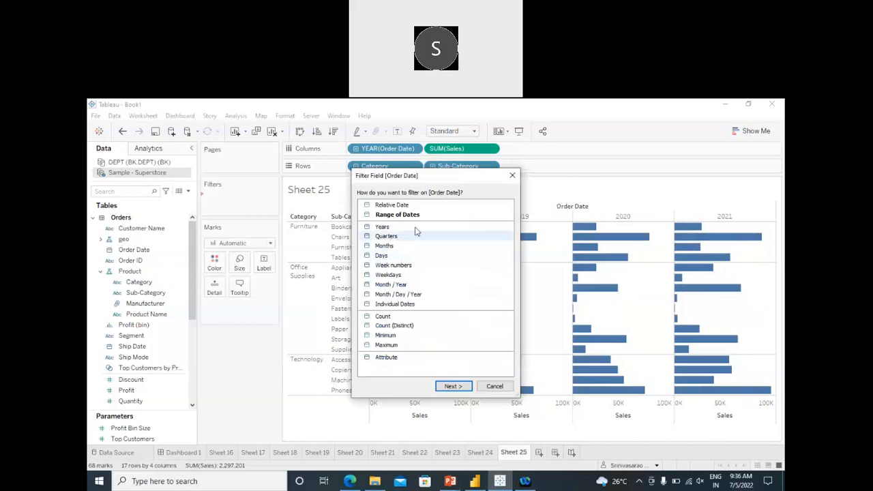
left_click_drag(440, 179, 361, 179)
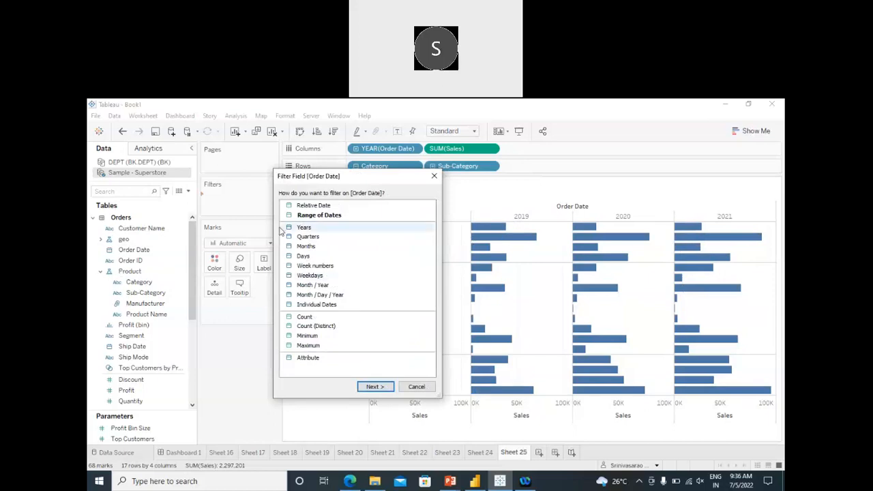
left_click(316, 229)
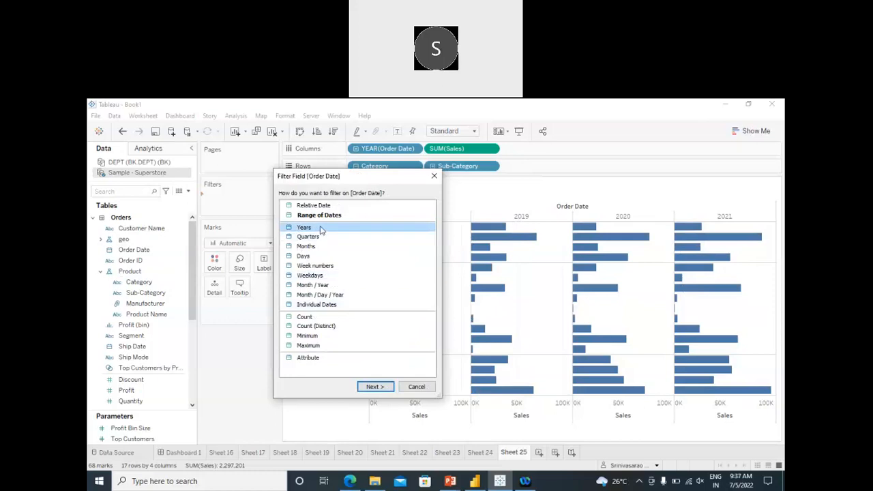
left_click(374, 387)
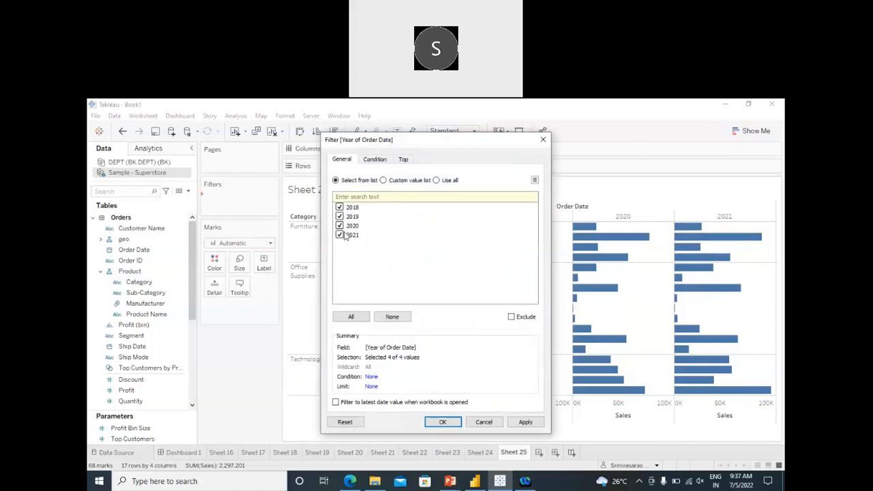
left_click(340, 208)
left_click(526, 422)
left_click(443, 421)
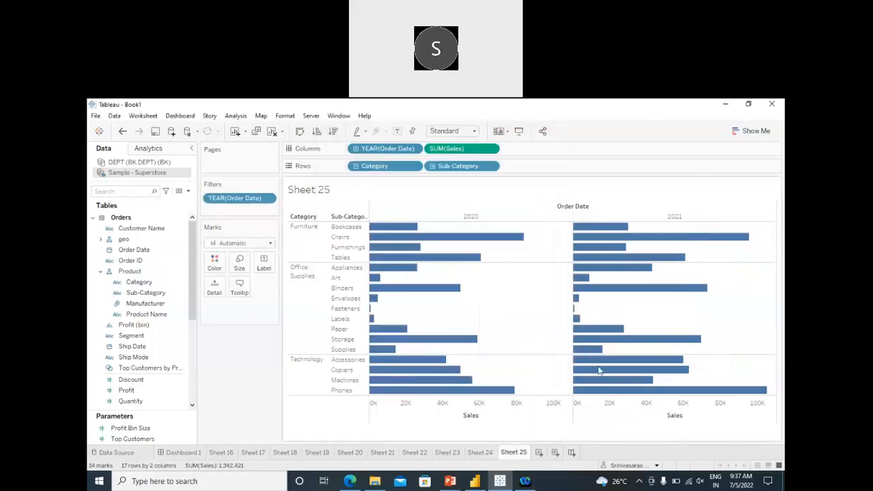
mouse_move(654, 245)
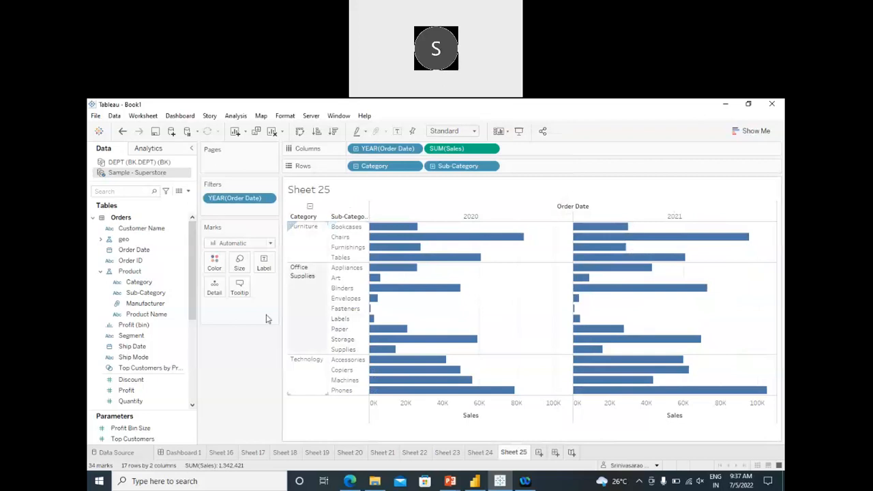
Add a Category filter in Exclude mode that excludes Furniture and Technology.
left_click(143, 284)
left_click_drag(144, 287, 235, 206)
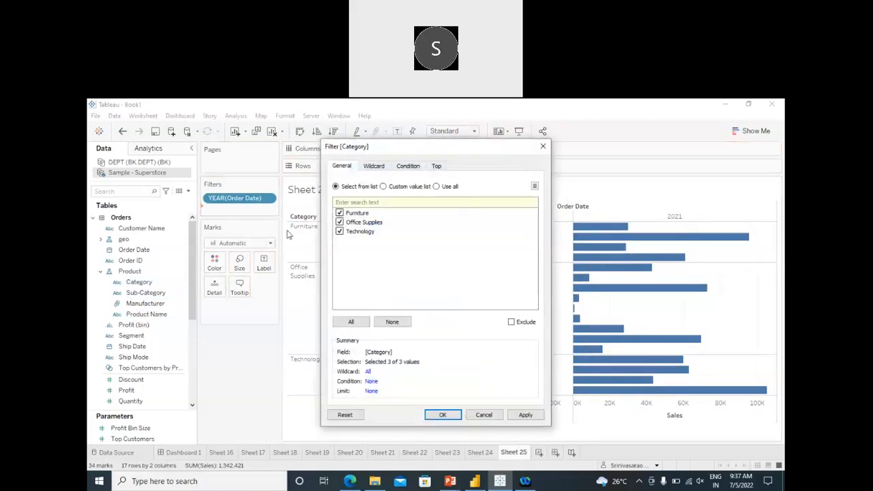
left_click(341, 214)
left_click(341, 214)
left_click(512, 323)
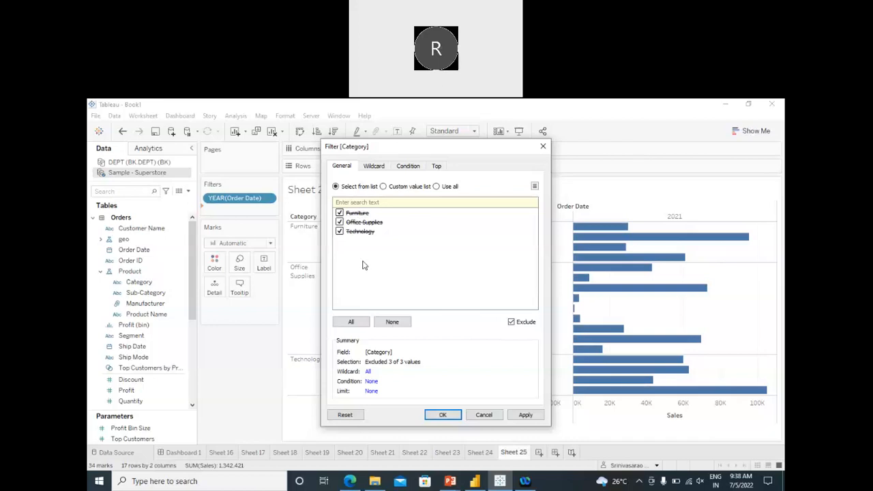
left_click(340, 224)
left_click(520, 415)
left_click(444, 415)
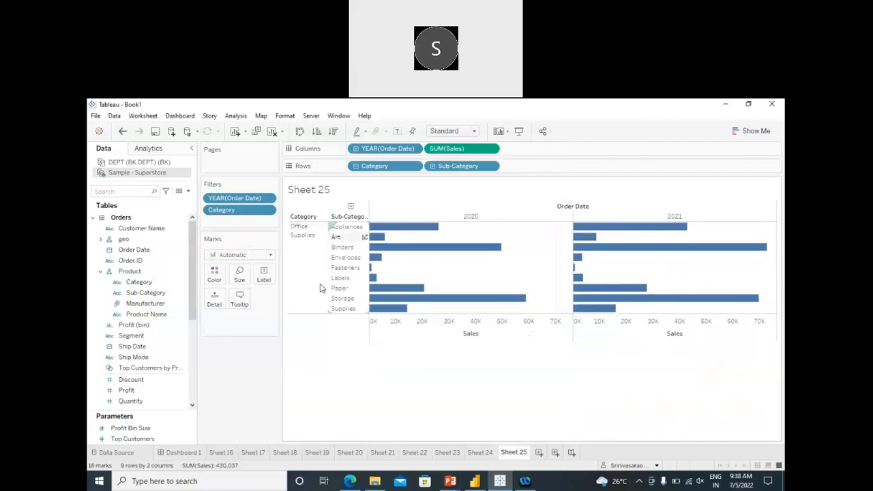
Edit the Category filter to turn off Exclude, including Furniture and Technology instead.
left_click(266, 212)
left_click(253, 223)
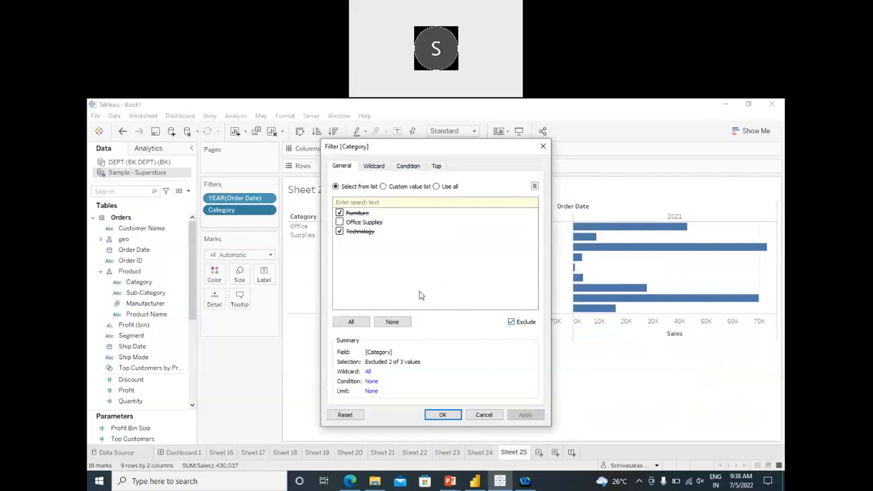
left_click(512, 325)
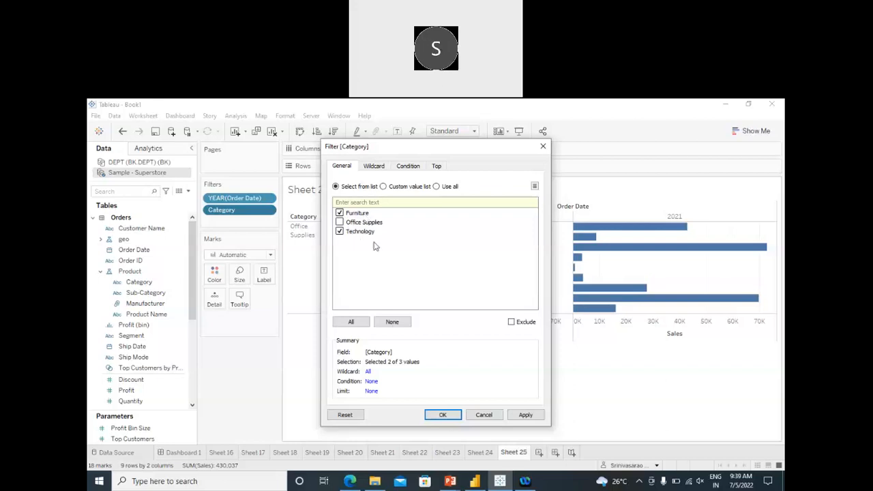
left_click(526, 415)
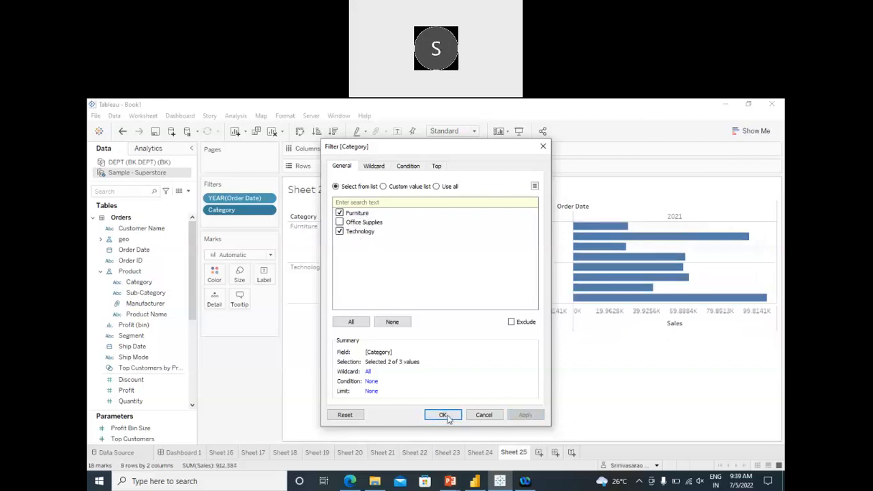
left_click(445, 416)
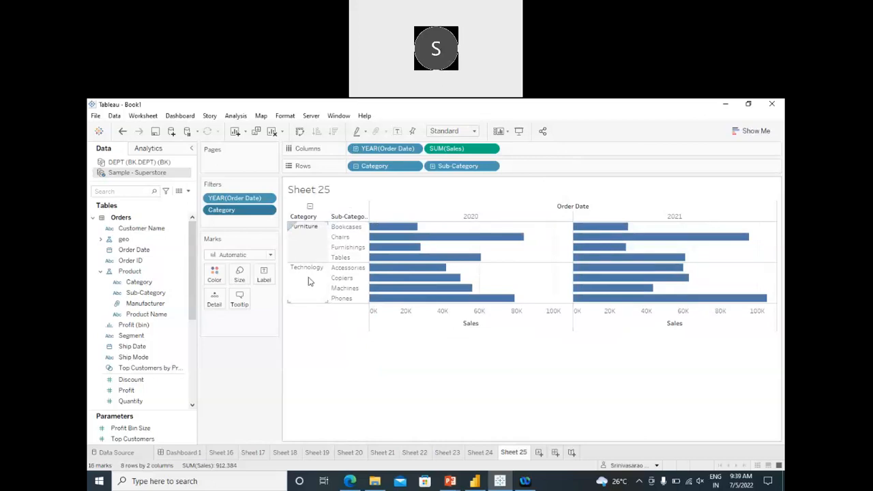
Switch the Category filter back to Exclude mode and exclude only Furniture.
left_click(267, 211)
left_click(264, 224)
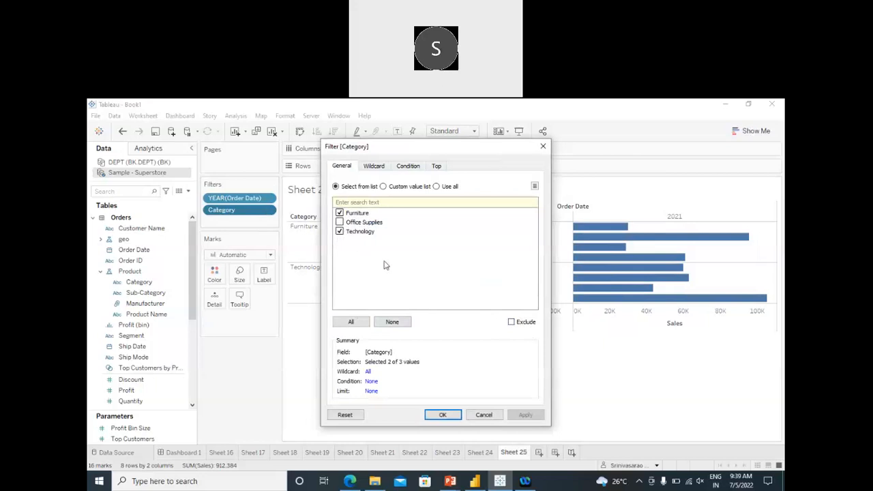
left_click(512, 323)
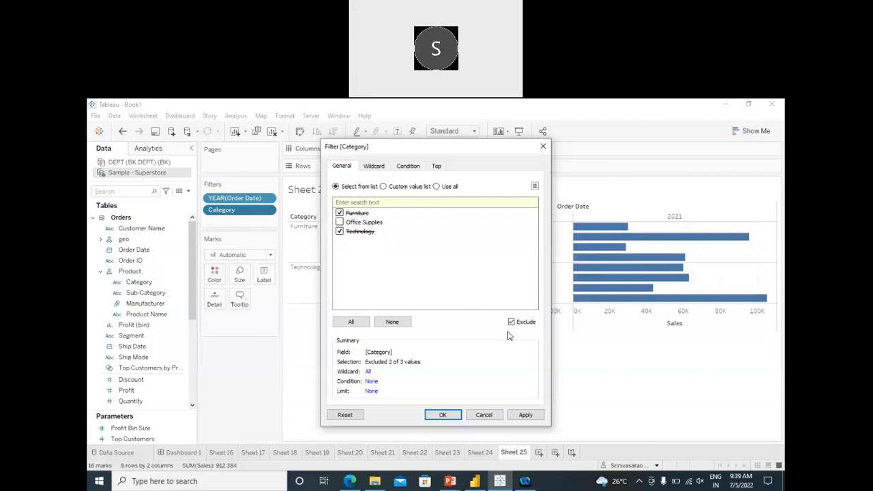
left_click(339, 232)
left_click(523, 416)
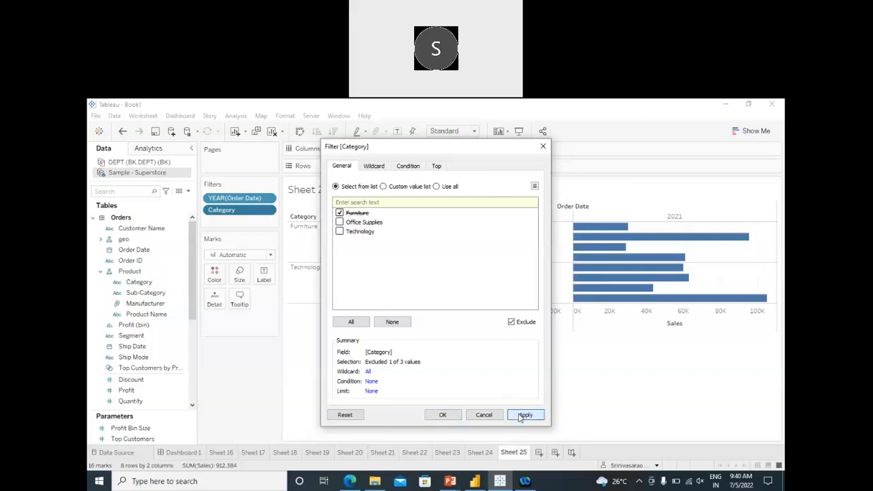
left_click(453, 419)
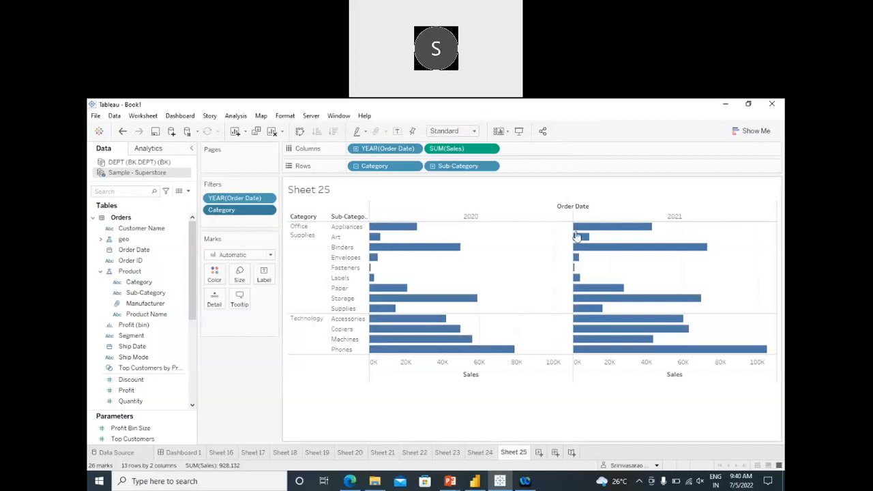
Edit the Category filter to include only Furniture and Office Supplies, with Exclude turned off.
left_click(268, 211)
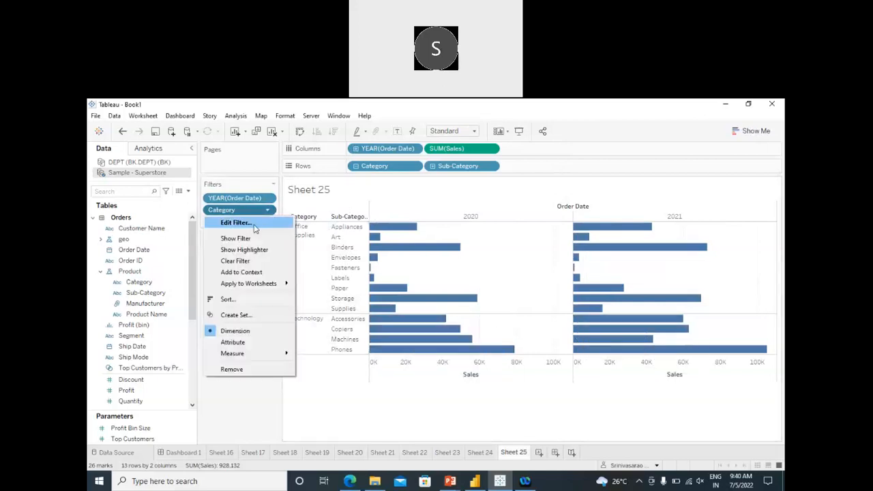
left_click(253, 224)
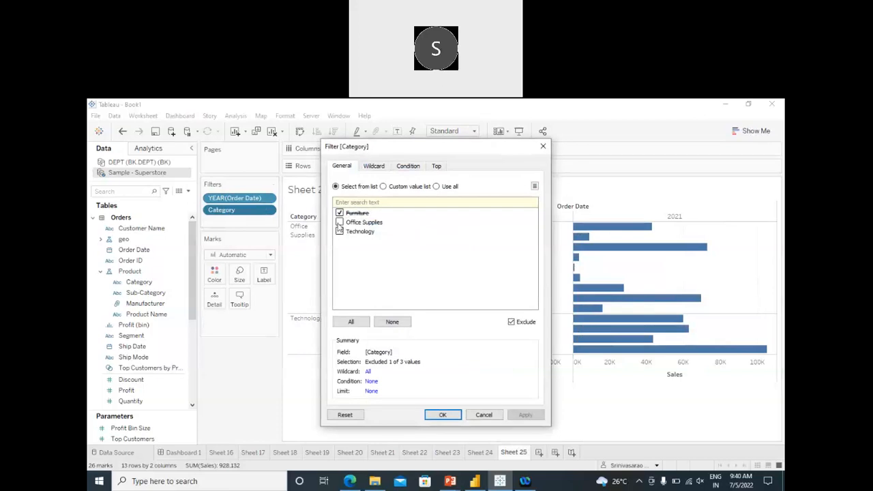
left_click(339, 222)
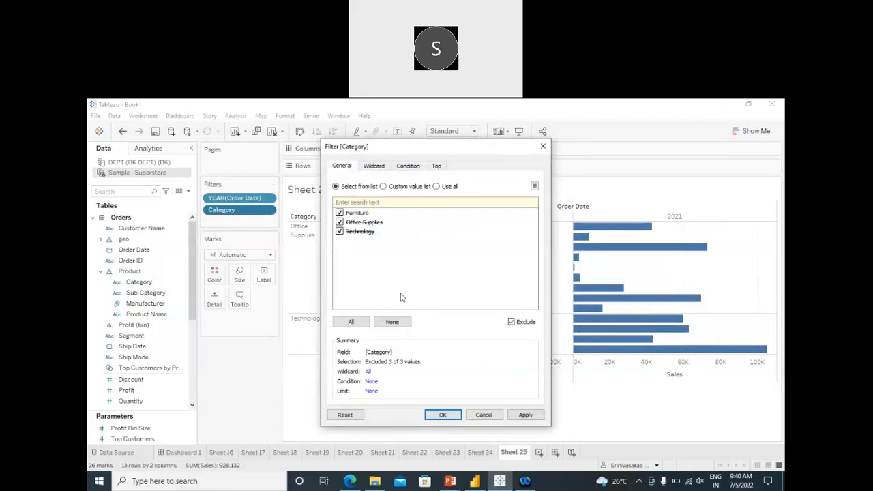
left_click(340, 232)
left_click(340, 231)
left_click(512, 323)
left_click(340, 232)
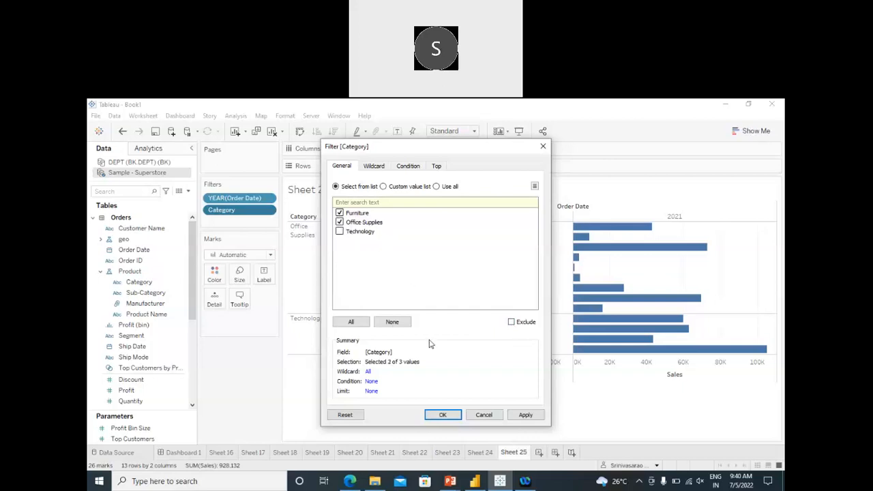
left_click(525, 415)
left_click(443, 415)
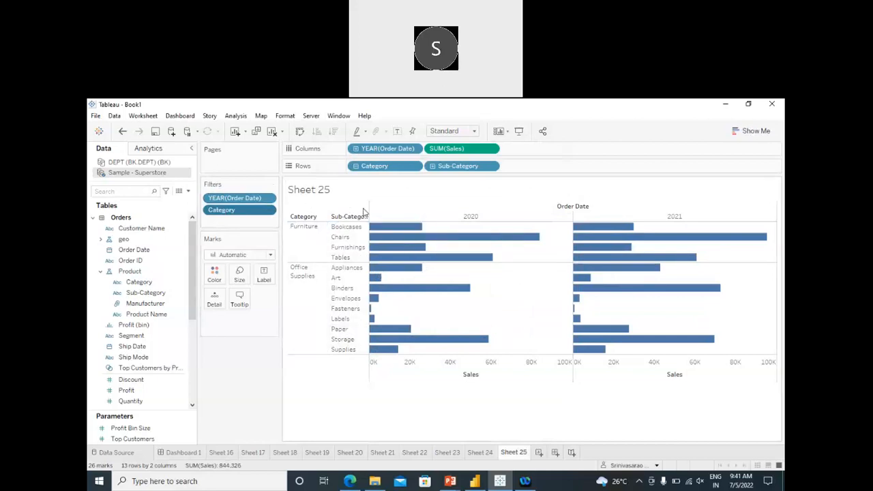
Show mark labels on the bars and add a Region filter from the geo hierarchy that keeps only Central.
left_click(397, 131)
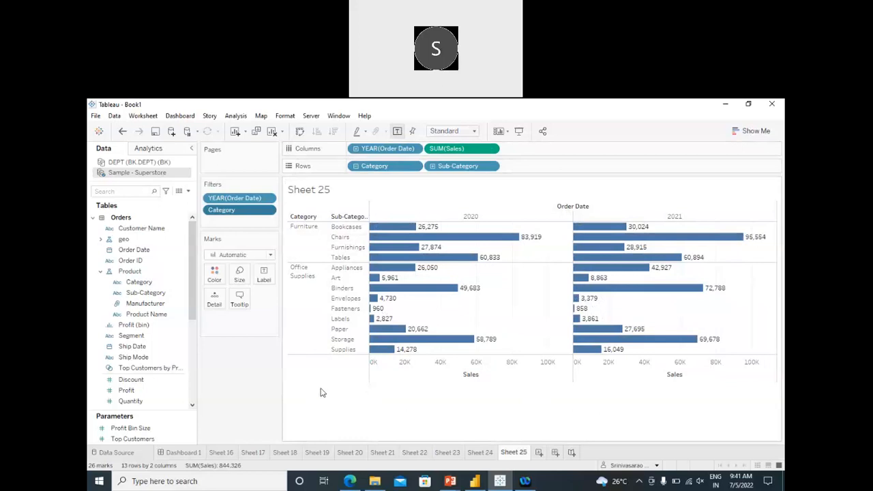
left_click(136, 337)
scroll(144, 344, "down", 4)
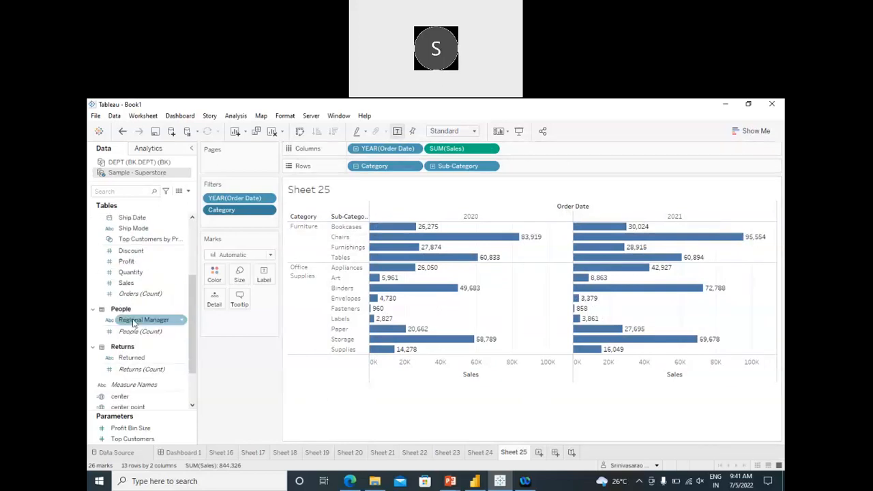
scroll(142, 305, "up", 3)
scroll(97, 312, "up", 1)
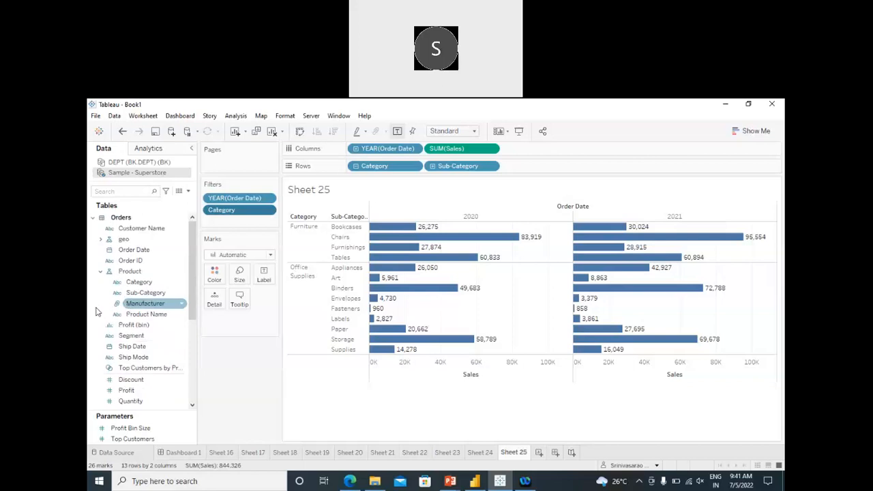
left_click(101, 239)
left_click(138, 261)
left_click_drag(147, 272, 222, 224)
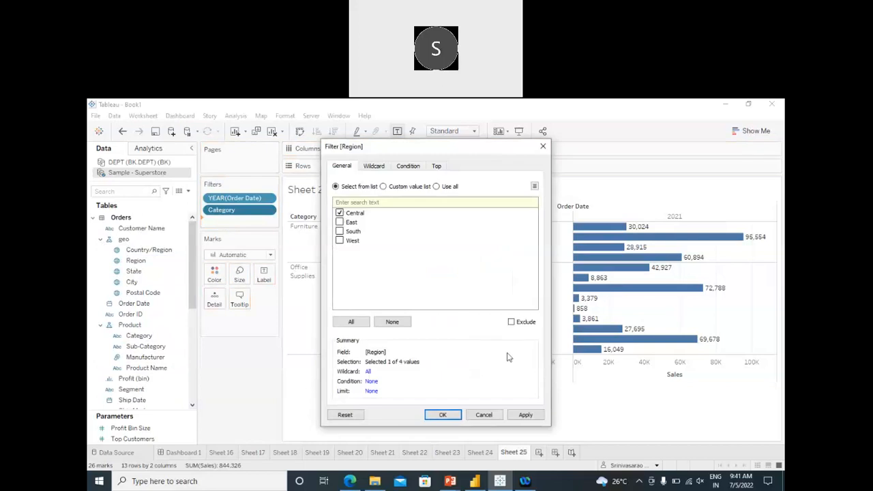
left_click(525, 416)
left_click(445, 416)
mouse_move(467, 295)
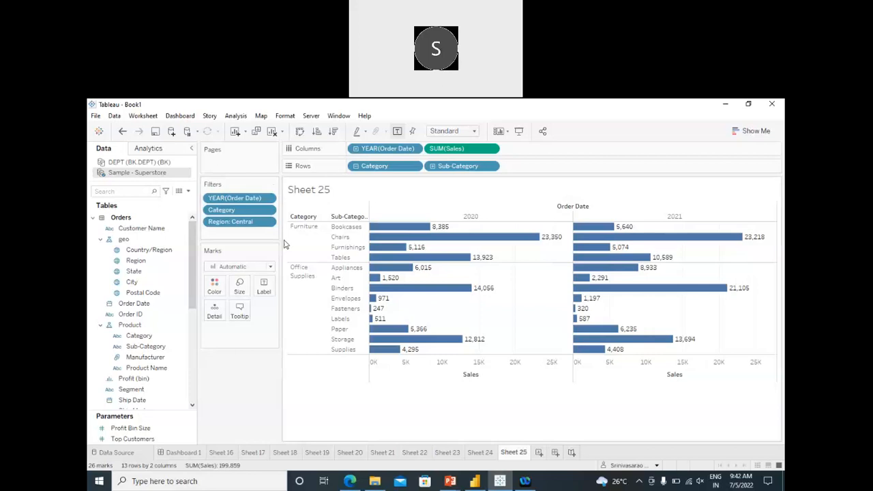
Try the Region filter in Exclude mode with East, South and West excluded, comparing it with including them, and discard the changes.
left_click_drag(279, 240, 299, 241)
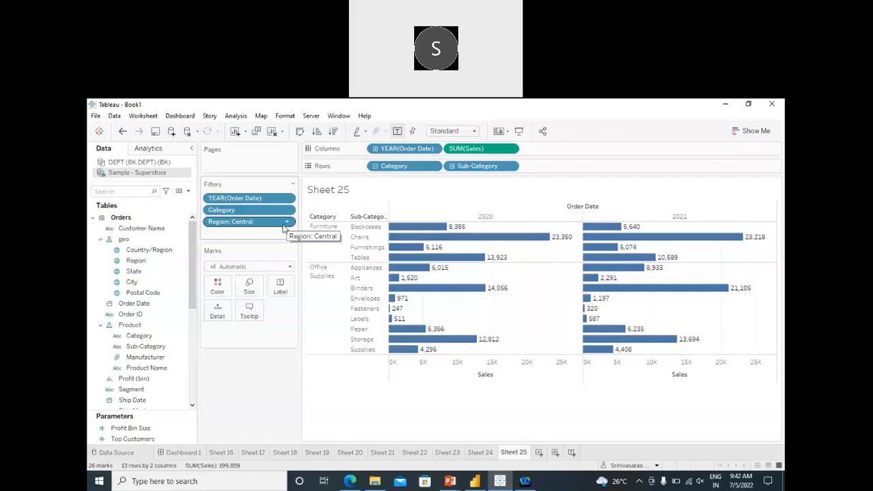
left_click(287, 226)
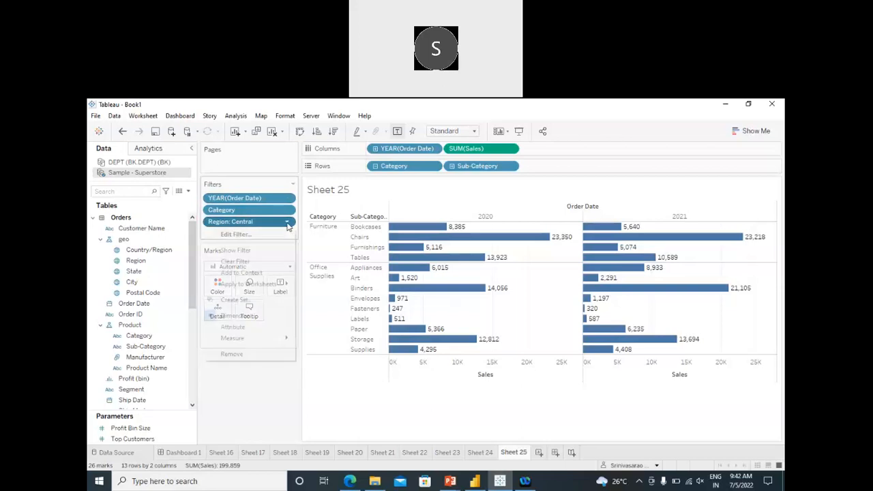
left_click(236, 234)
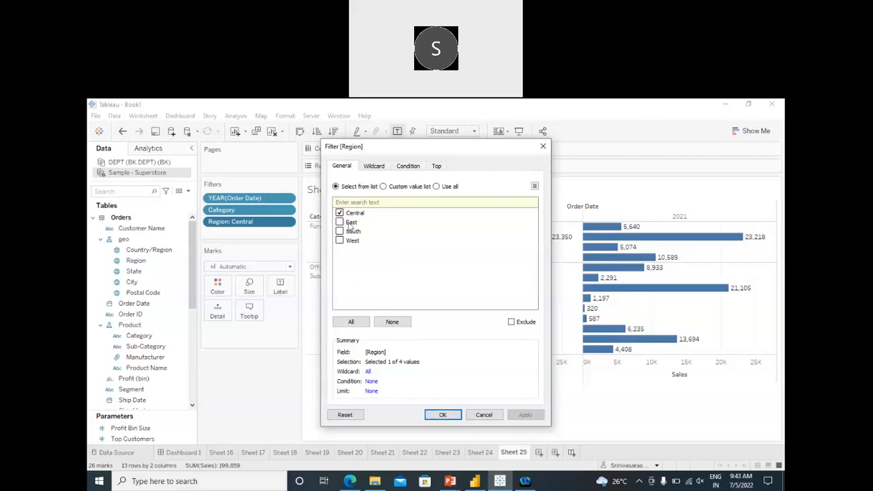
left_click(512, 322)
left_click(340, 213)
left_click(340, 223)
left_click(340, 241)
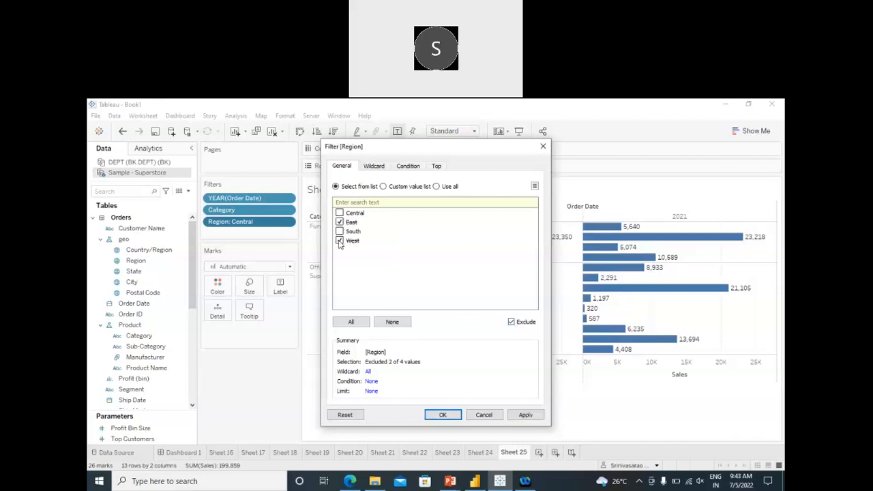
left_click(340, 231)
left_click(512, 323)
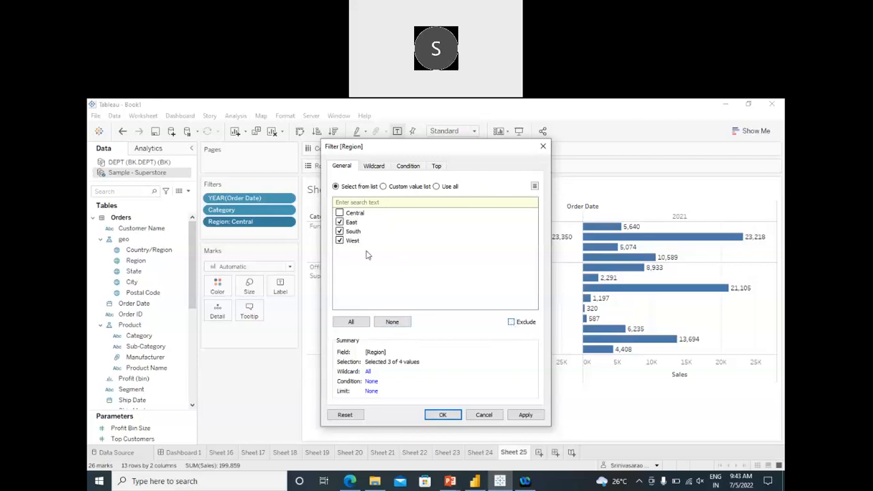
left_click(512, 323)
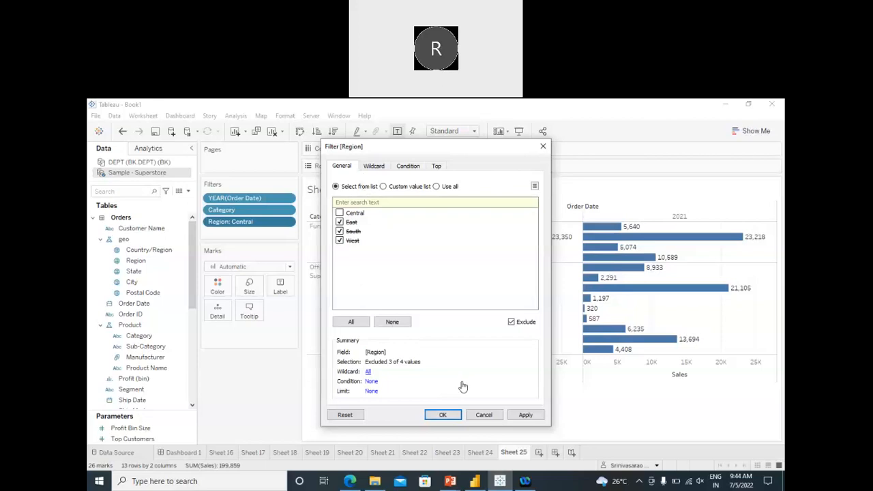
left_click(497, 418)
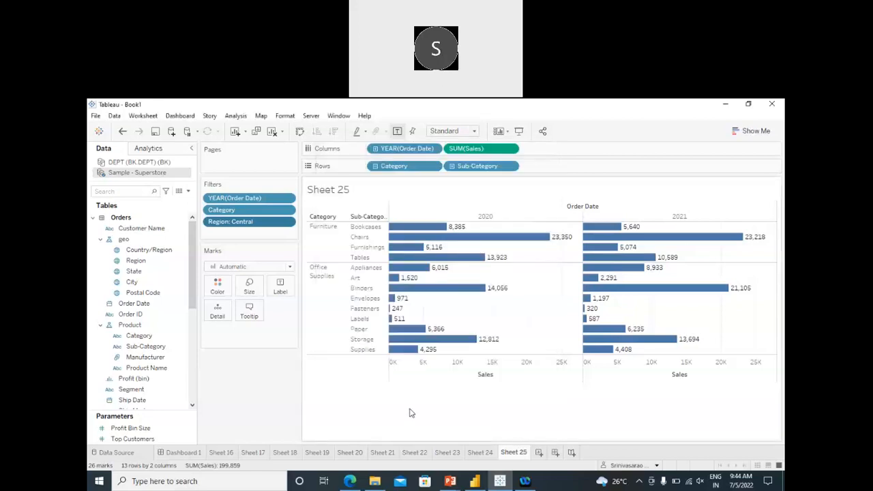
Add a new blank worksheet to the workbook.
left_click(539, 453)
left_click(145, 347)
scroll(138, 359, "down", 3)
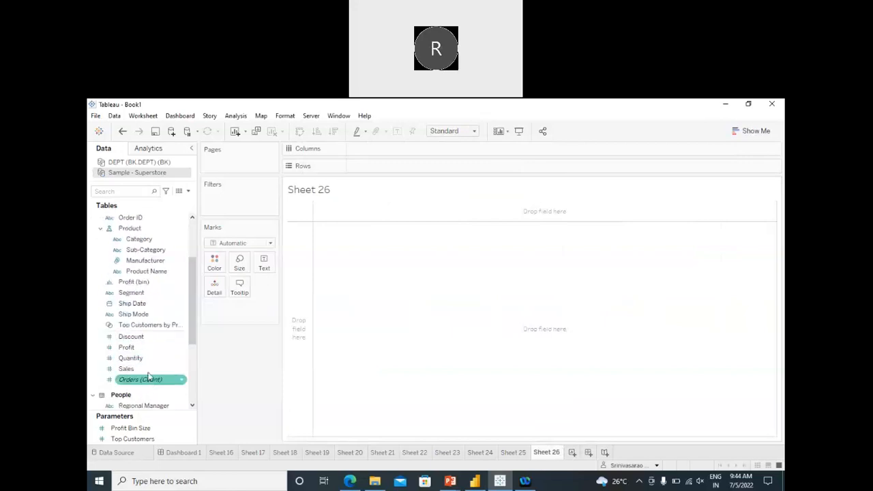
left_click(143, 303)
scroll(151, 305, "up", 3)
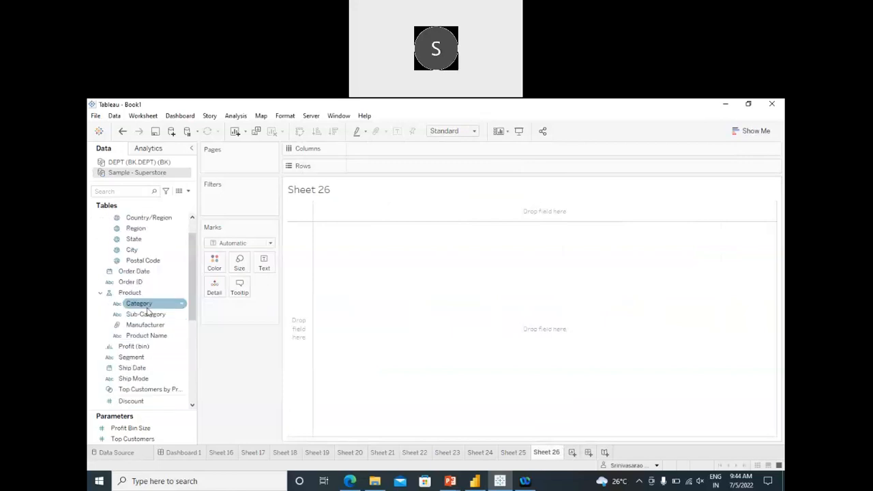
left_click(156, 333)
Try an Order Date filter by week numbers, look through the list of weeks, and cancel it.
left_click_drag(143, 303, 225, 199)
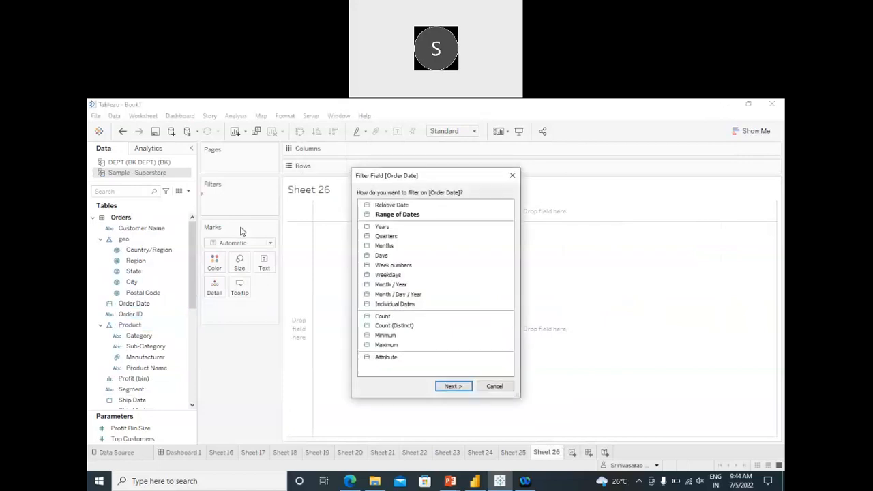
left_click(384, 266)
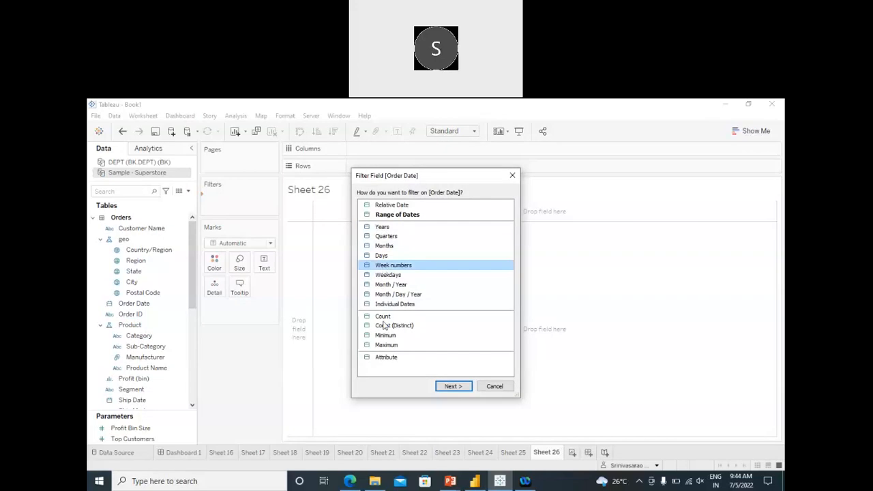
left_click(445, 387)
scroll(359, 253, "down", 14)
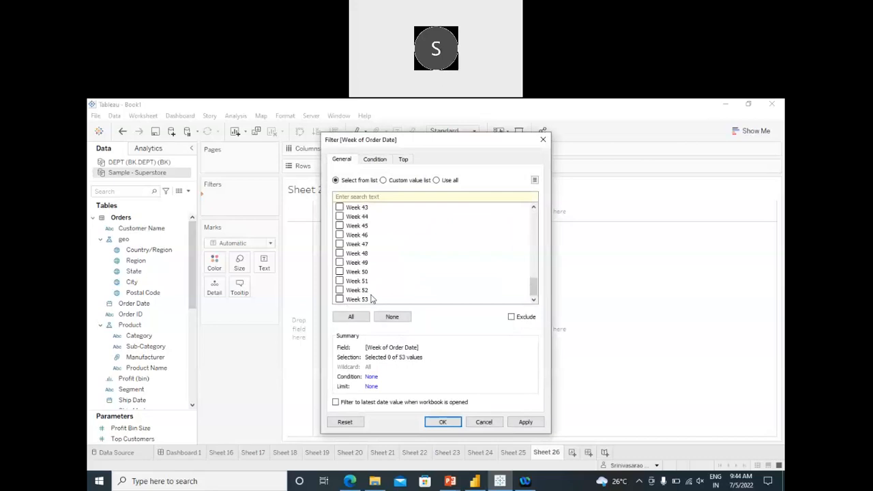
scroll(392, 280, "up", 5)
scroll(393, 280, "up", 9)
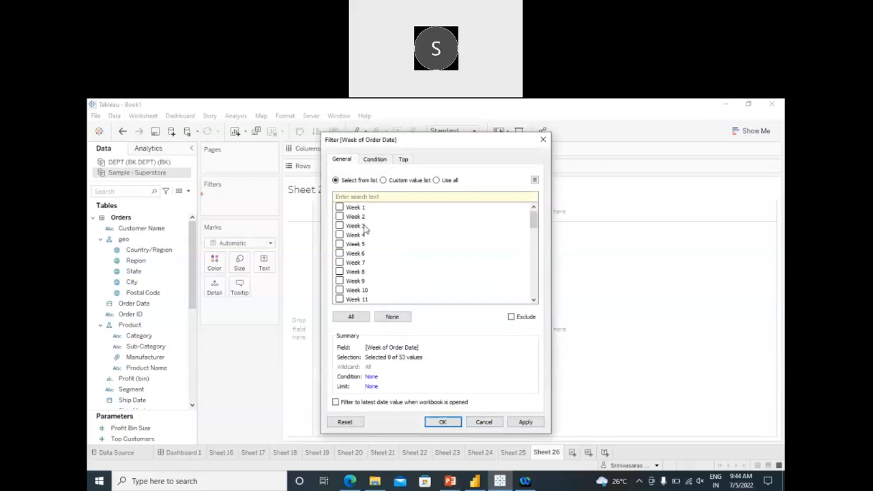
left_click(483, 422)
Try an Order Date range-of-dates filter from about 1/30/2019 to 12/16/2019, and cancel it.
left_click(174, 357)
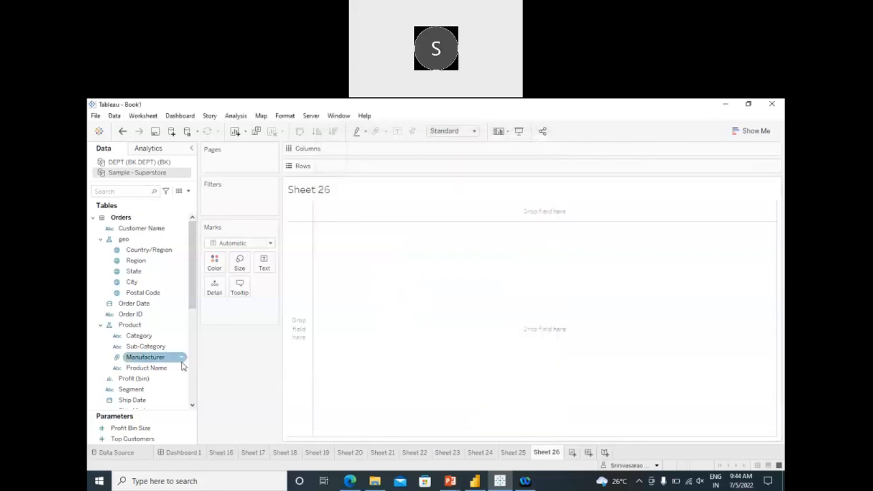
scroll(157, 316, "down", 1)
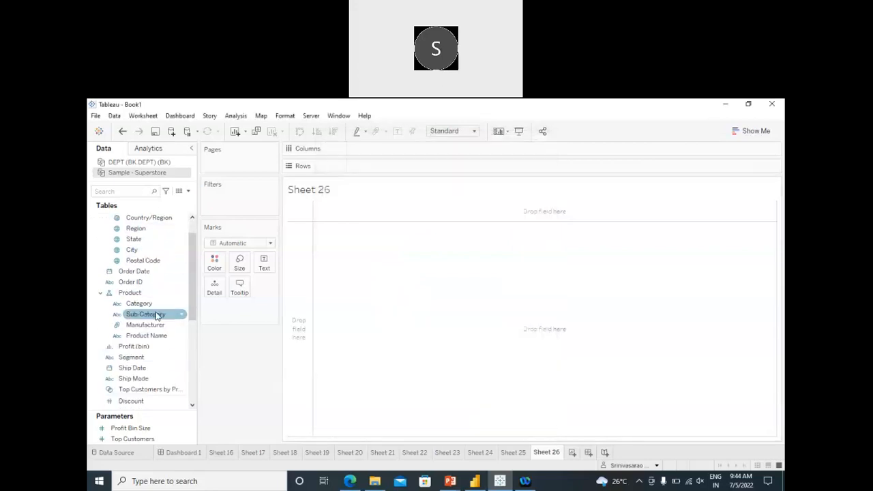
left_click_drag(145, 272, 229, 197)
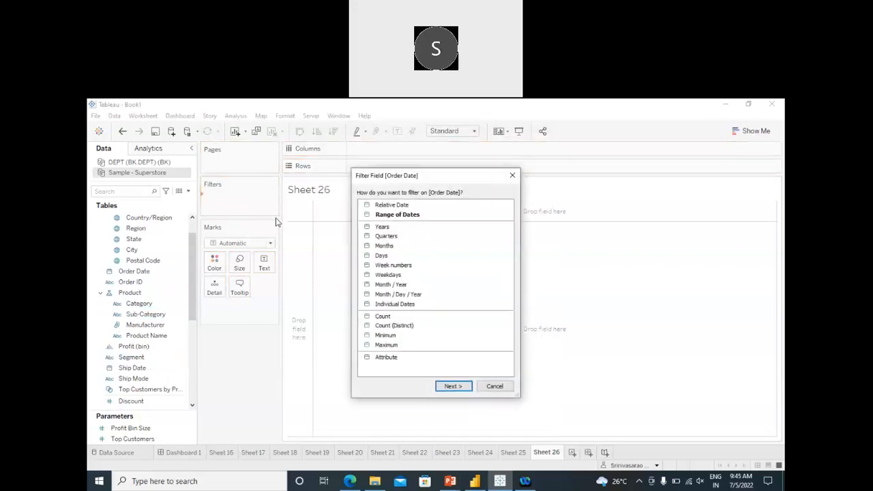
left_click(384, 205)
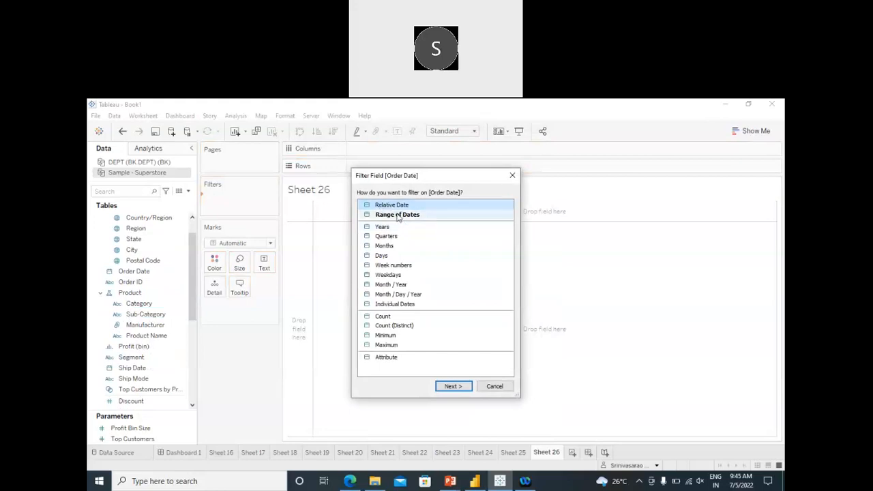
left_click(398, 216)
left_click(455, 387)
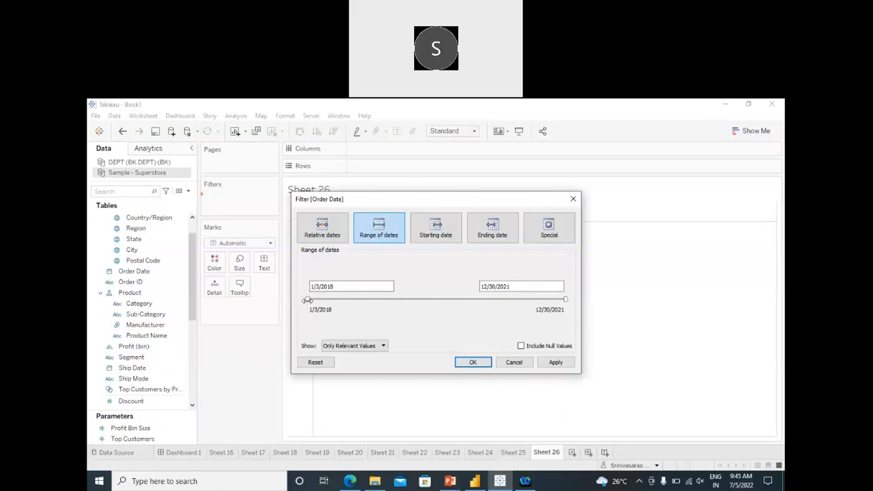
left_click_drag(308, 299, 375, 300)
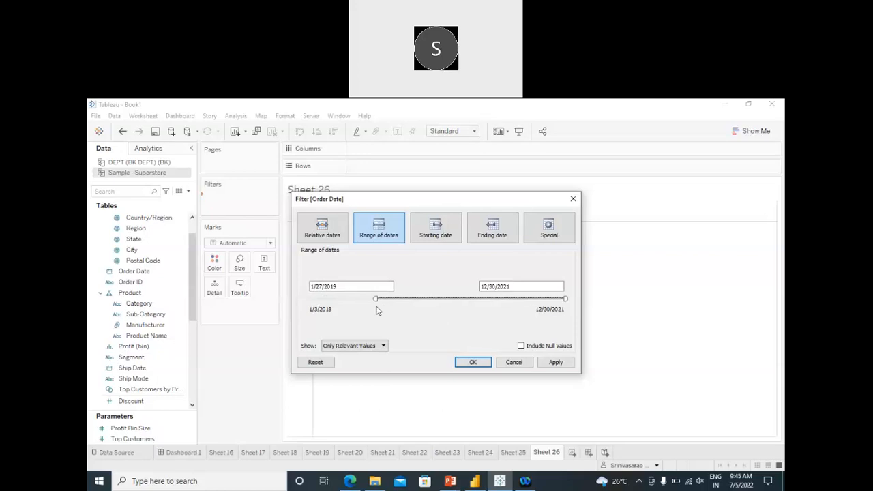
left_click_drag(566, 299, 438, 308)
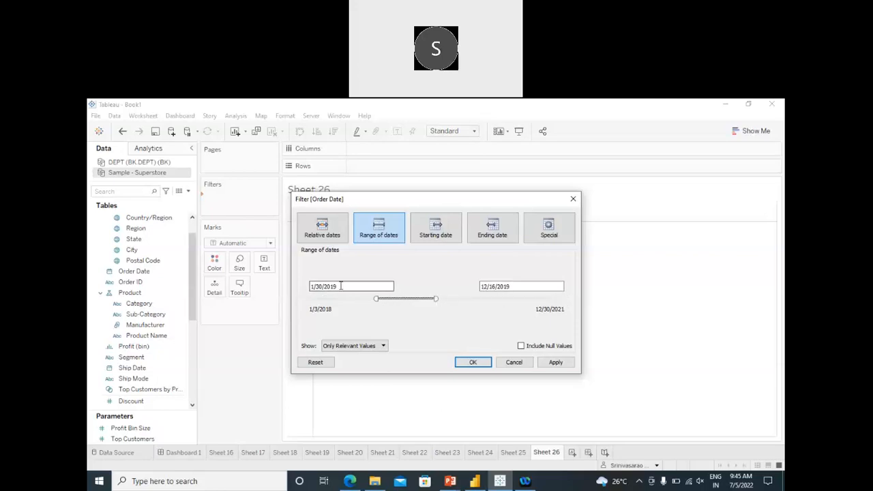
left_click(516, 362)
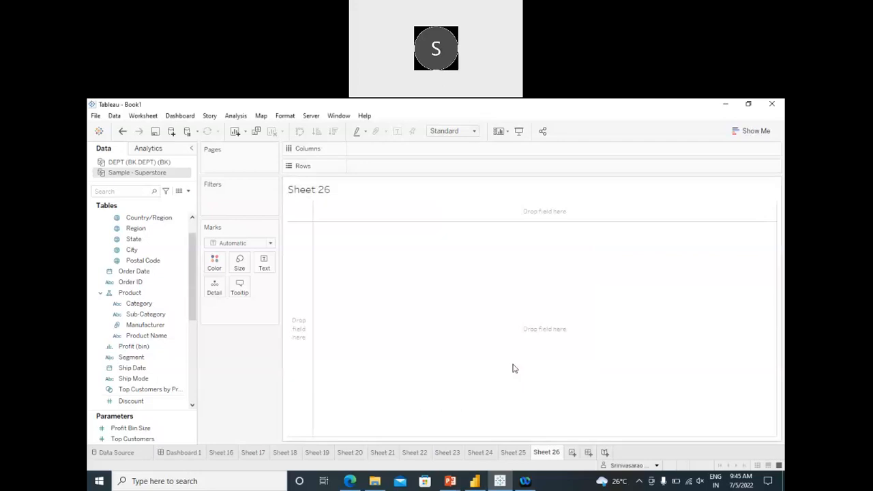
Build a horizontal bar chart of Sales by Sub-Category, with Sub-Category on Rows and SUM(Sales) on Columns.
double_click(147, 314)
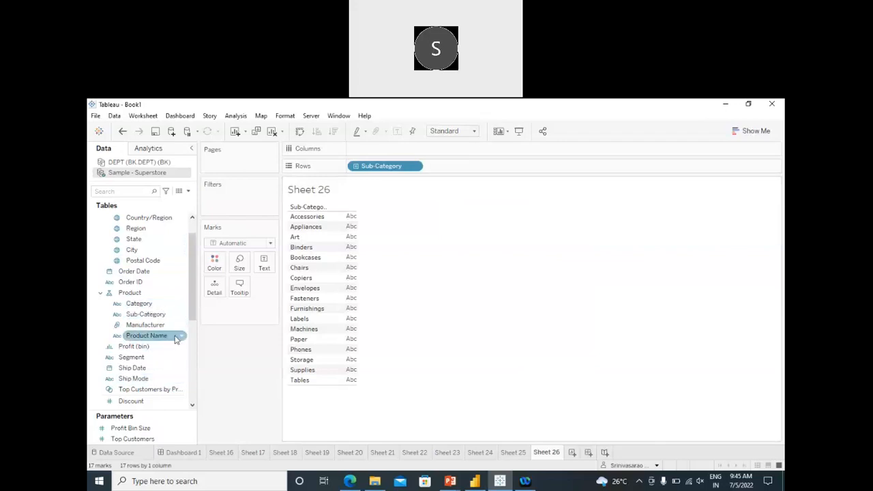
scroll(146, 339, "down", 5)
double_click(126, 272)
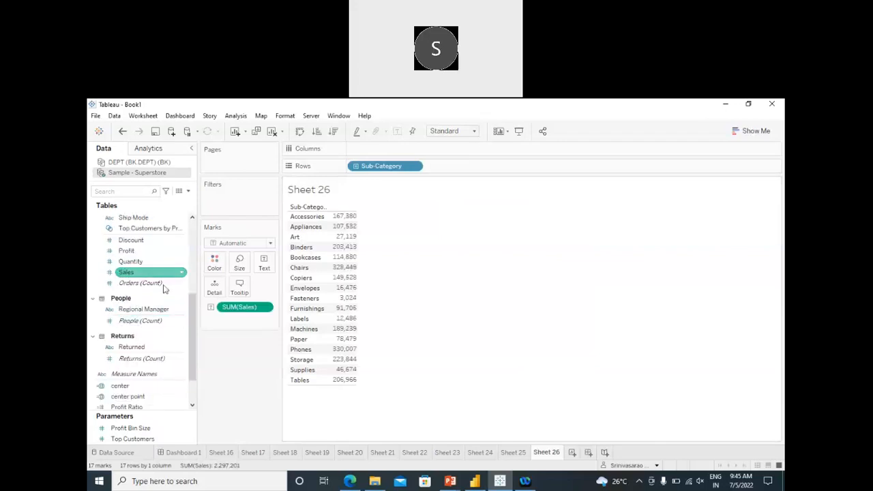
left_click_drag(232, 308, 377, 232)
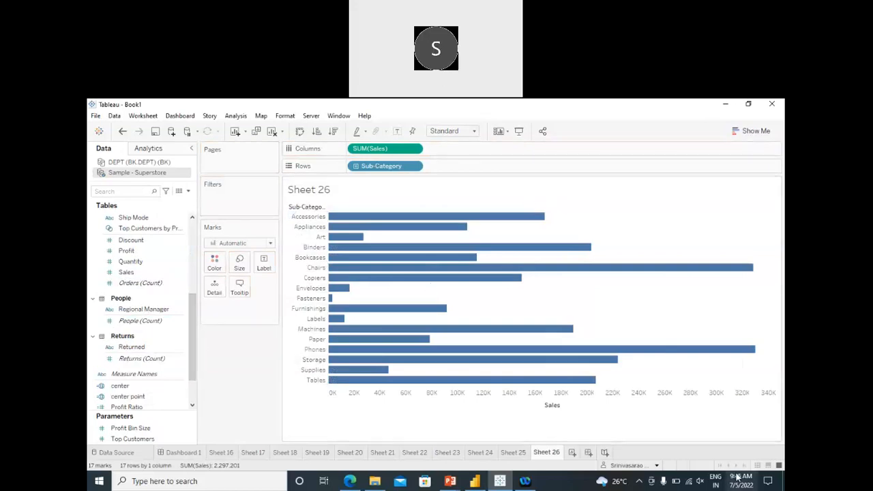
Check the current date in the system calendar and close it.
left_click(737, 477)
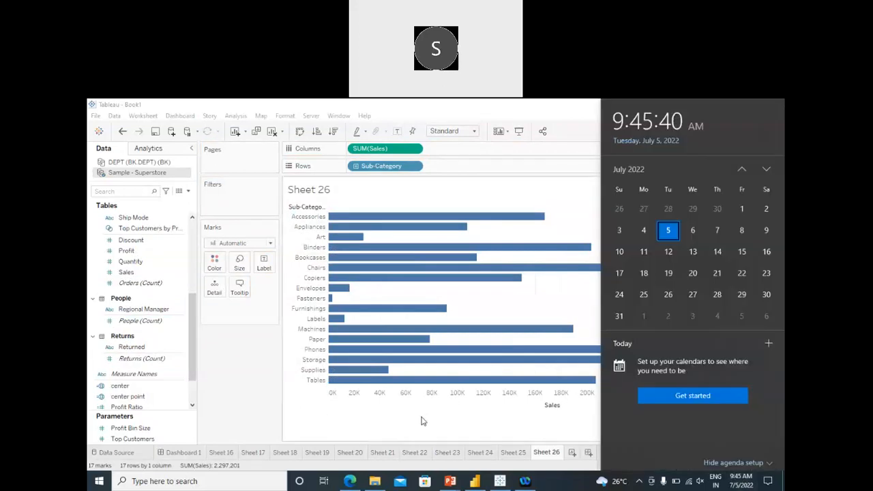
left_click(421, 421)
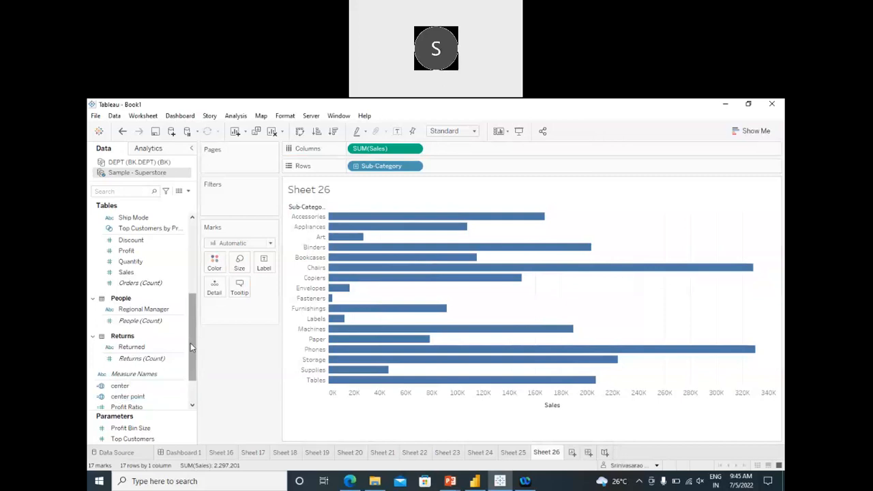
Start a range-of-dates filter on the Order Date field.
left_click_drag(191, 354, 194, 326)
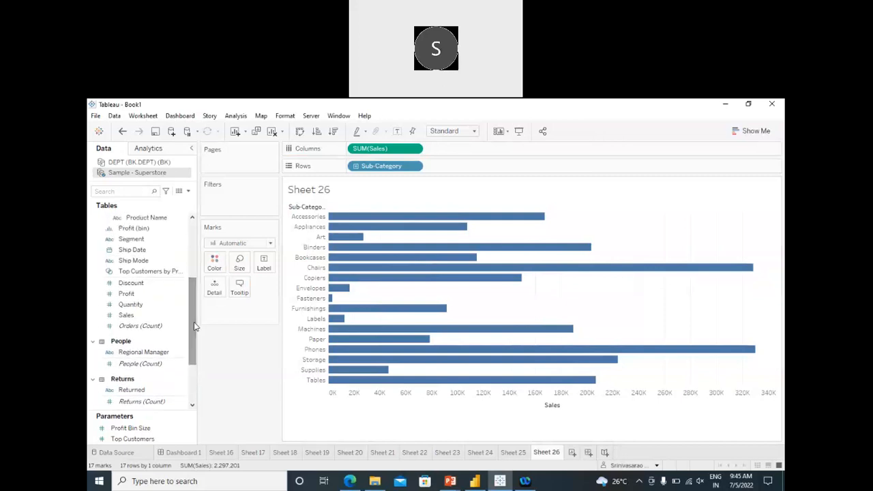
scroll(193, 326, "up", 5)
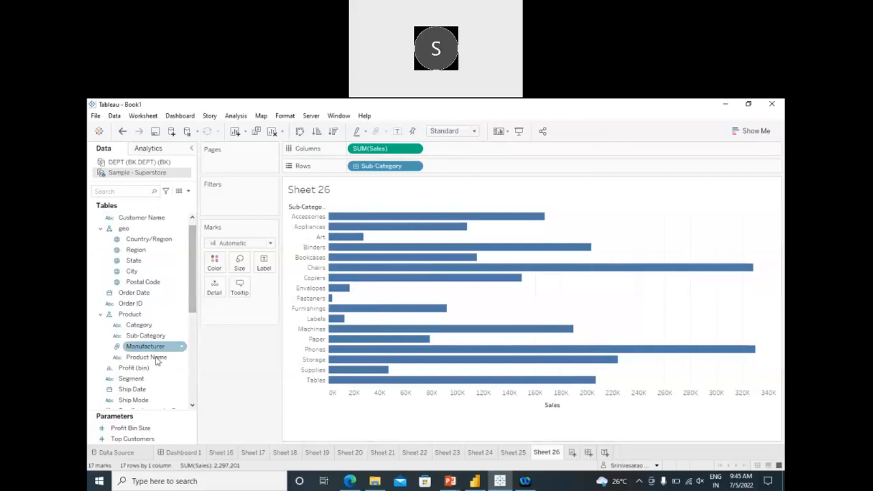
scroll(159, 337, "up", 1)
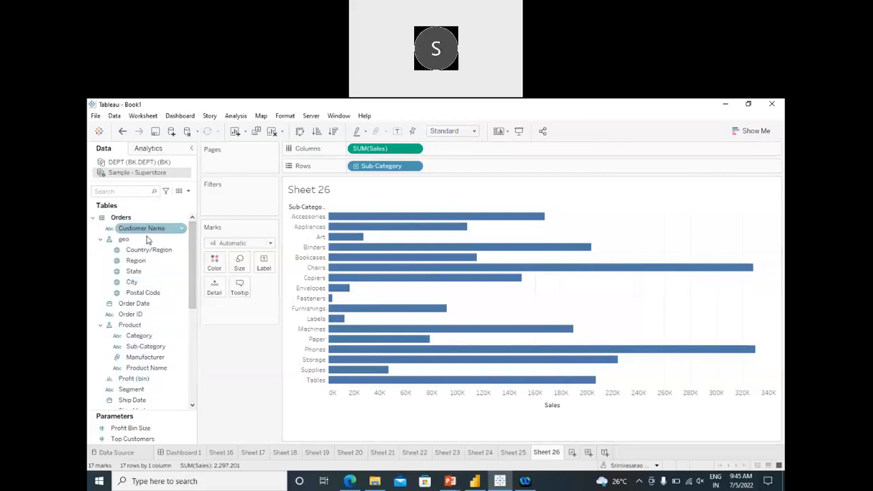
left_click(143, 306)
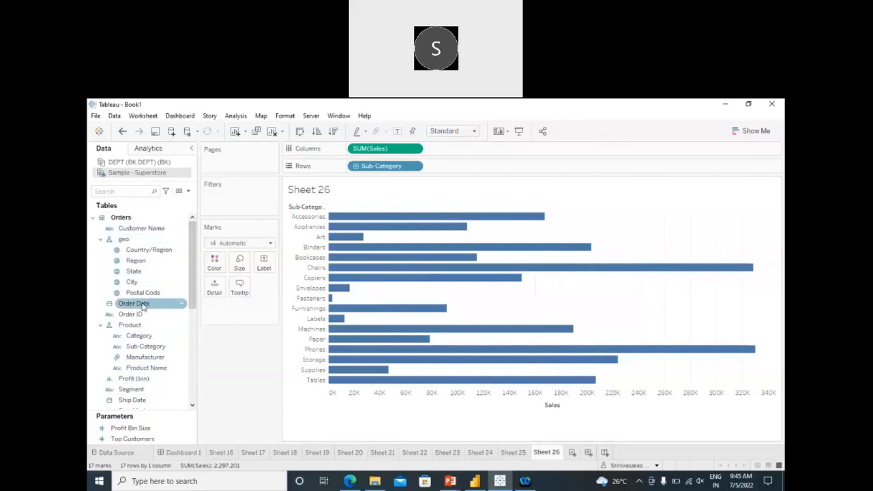
left_click_drag(142, 307, 232, 206)
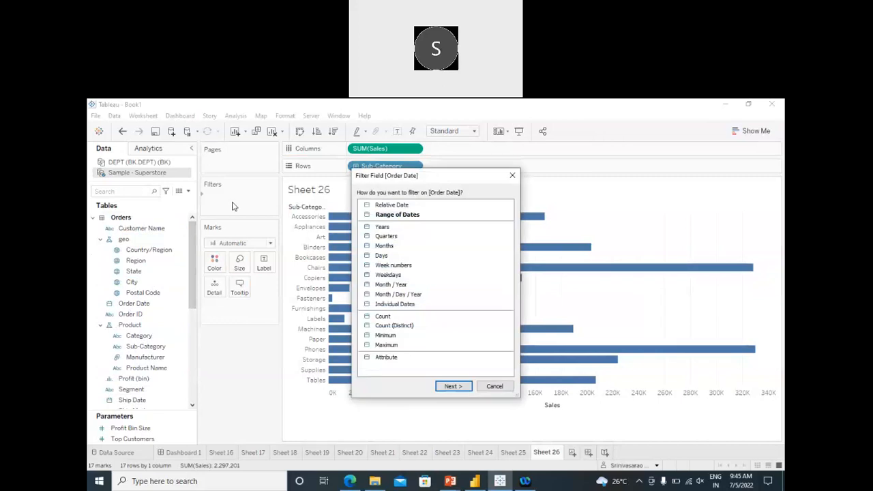
left_click(398, 215)
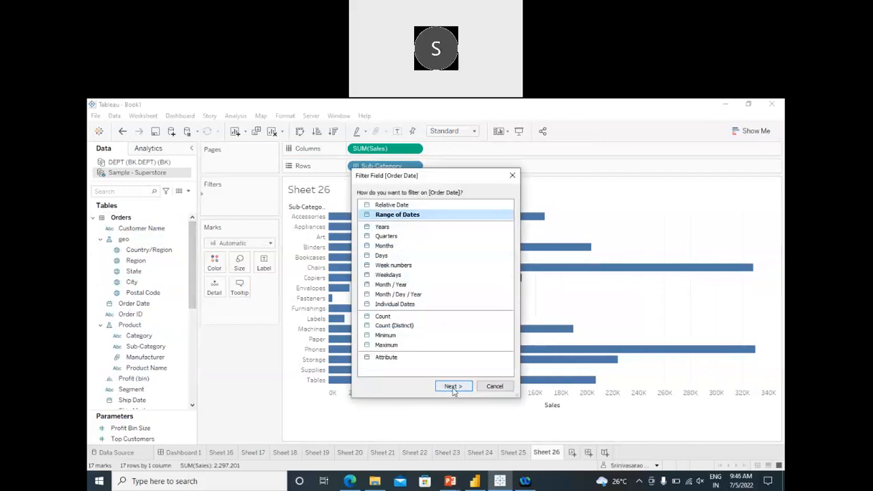
left_click(453, 387)
Set the start of the Order Date range to 12/15/2021.
left_click(336, 290)
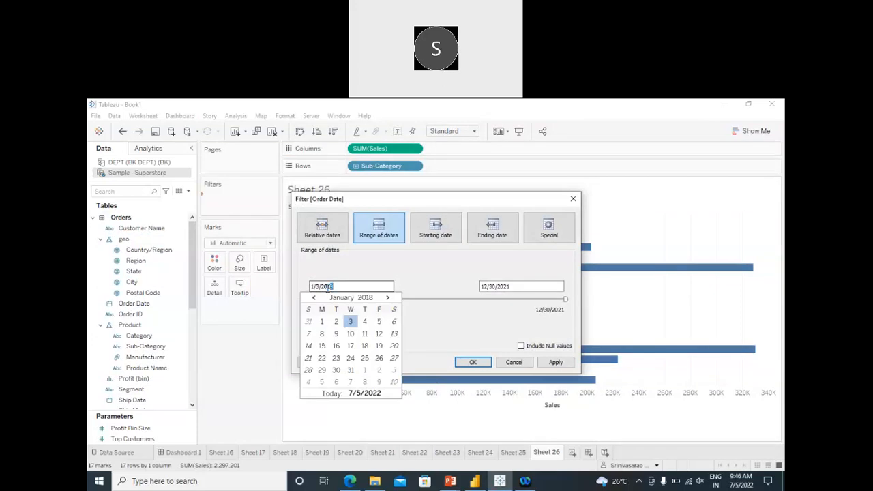
type("21")
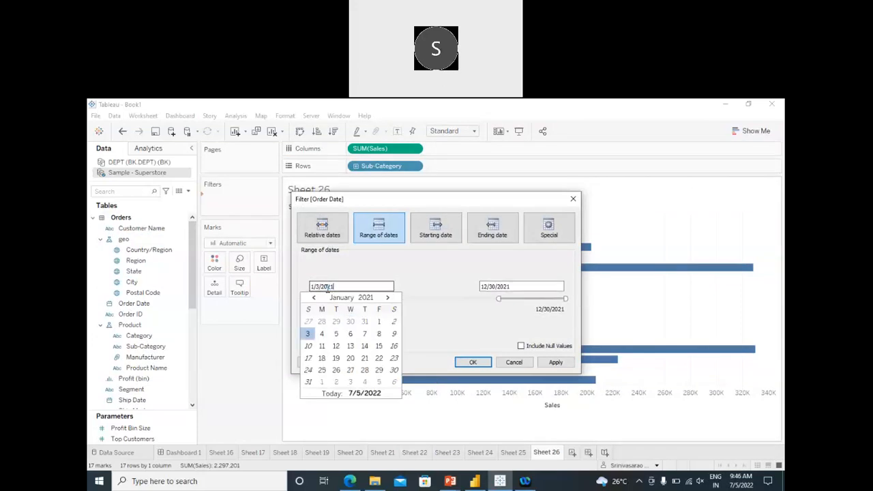
left_click(349, 298)
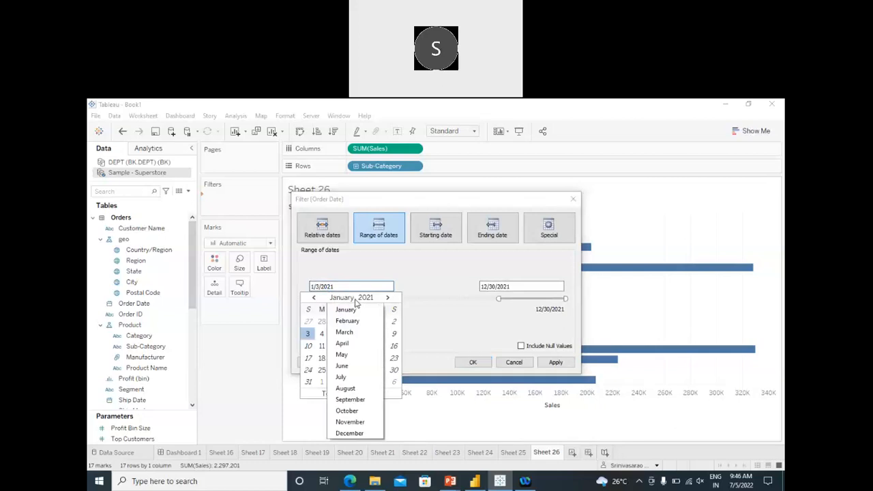
left_click(350, 433)
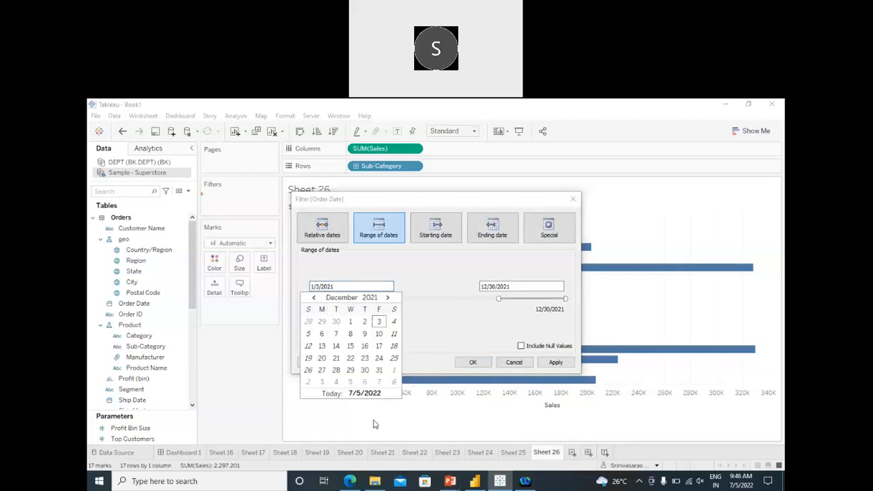
left_click(350, 346)
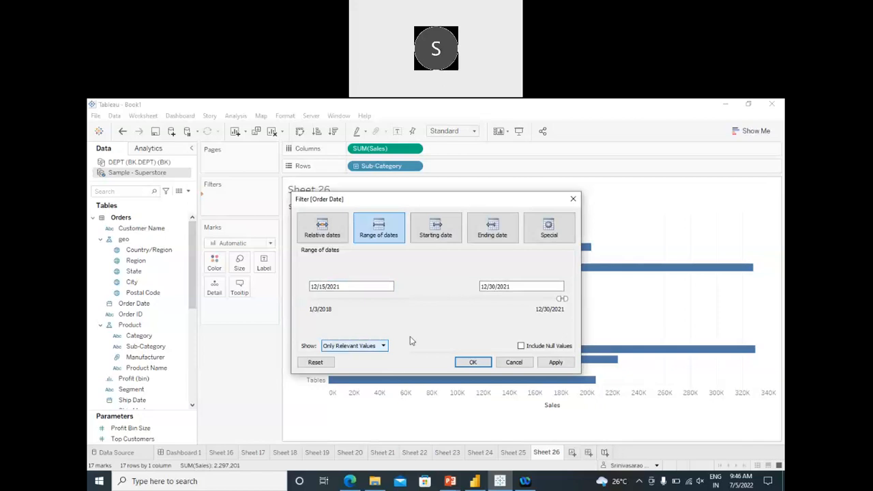
Set the end of the Order Date range to 12/31/2021 and apply the filter.
left_click(494, 287)
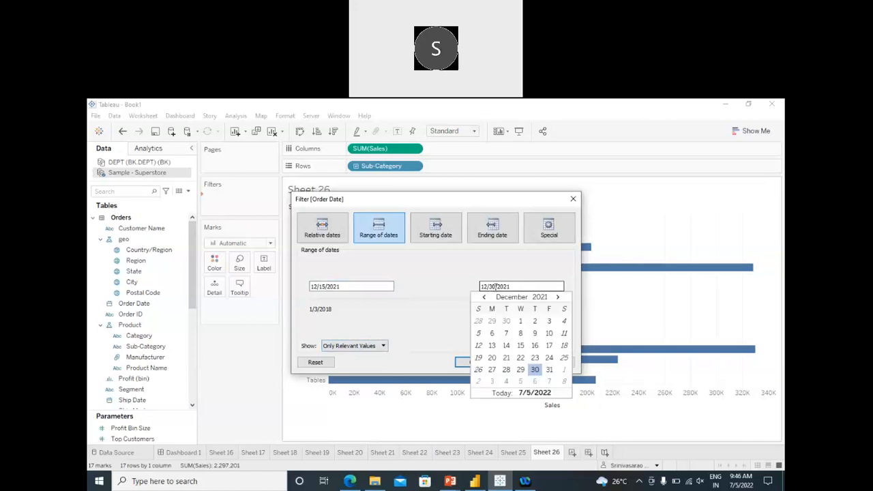
left_click(550, 369)
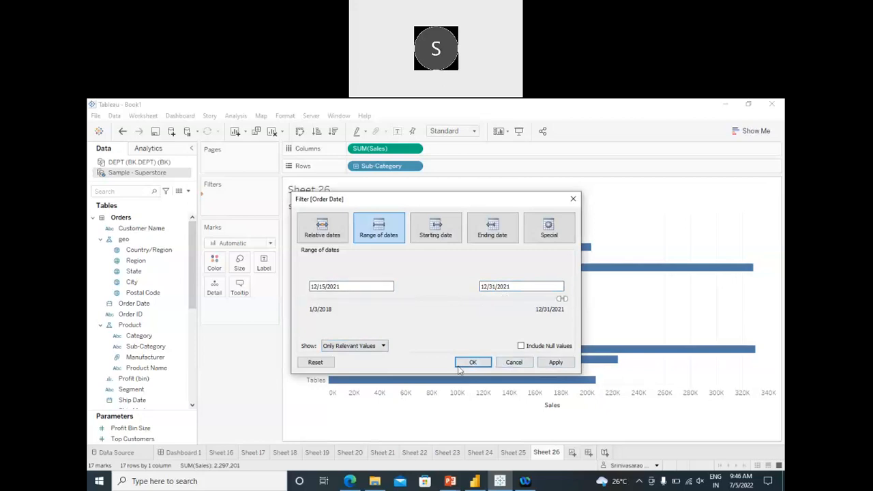
left_click(556, 363)
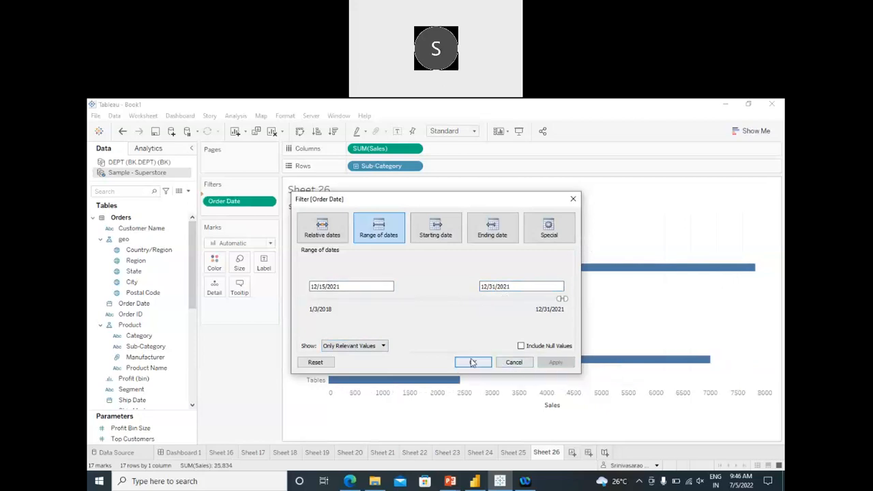
left_click(473, 363)
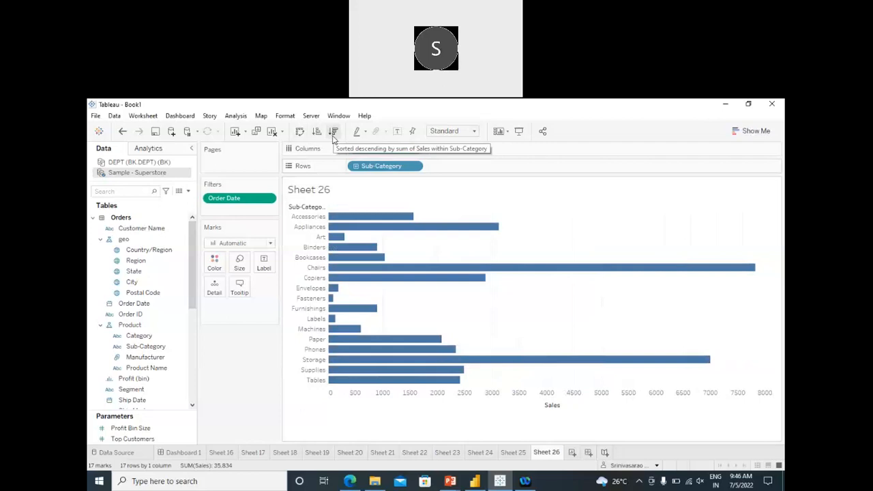
Show mark labels on the bars and sort the sub-categories in descending order of Sales.
left_click(398, 134)
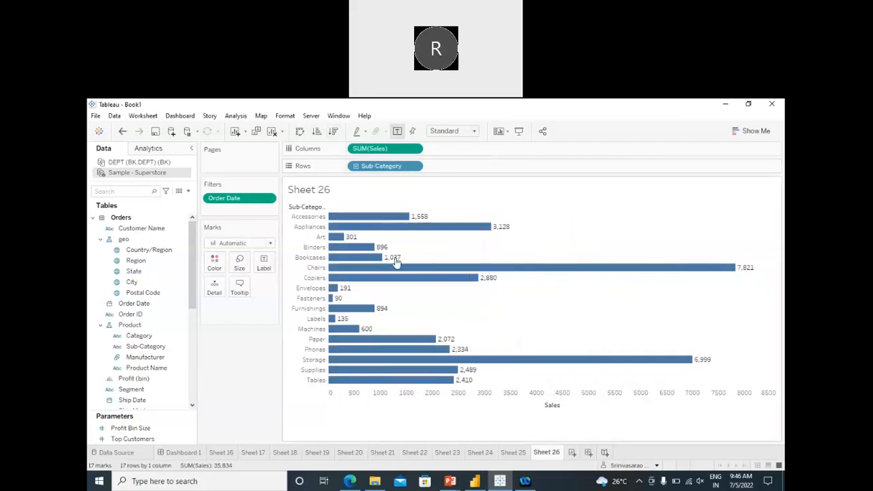
left_click(334, 135)
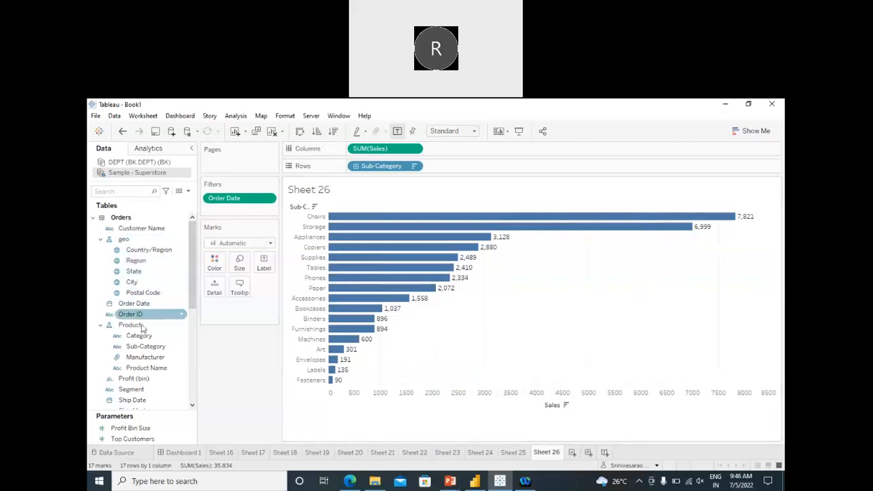
Add Order Date to Rows after Sub-Category and look through its date-level options.
left_click_drag(136, 304, 250, 300)
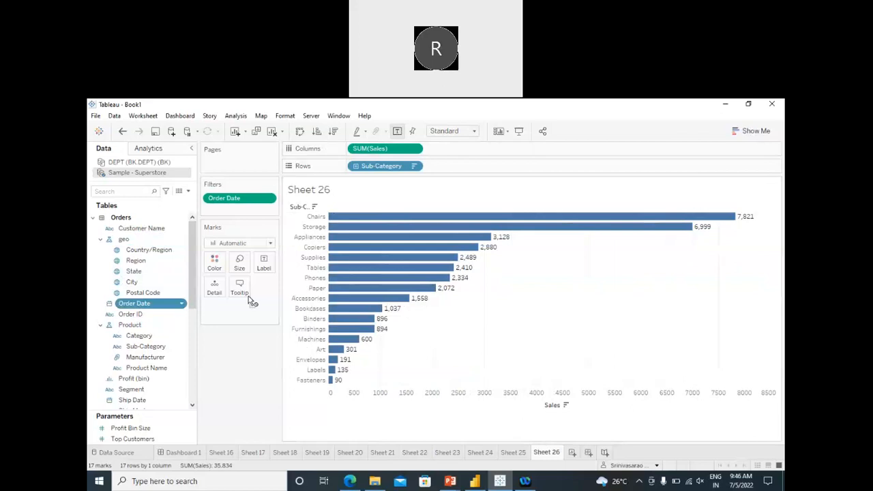
left_click_drag(248, 296, 459, 190)
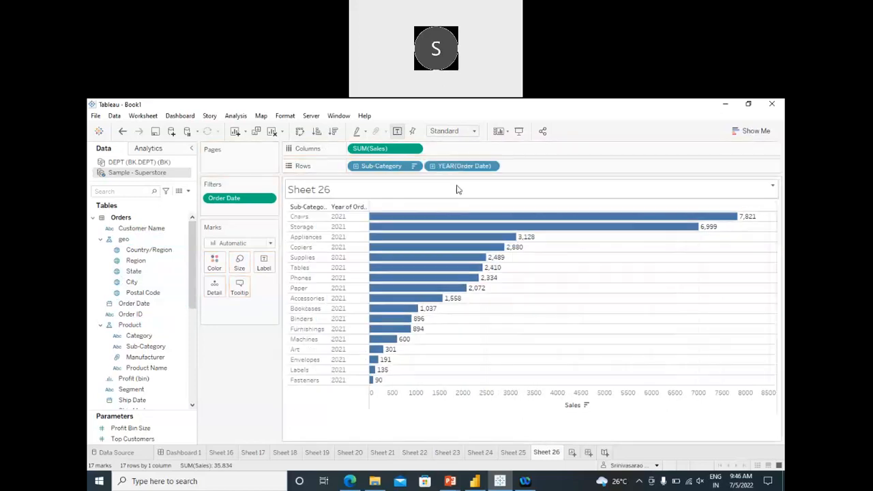
left_click(491, 167)
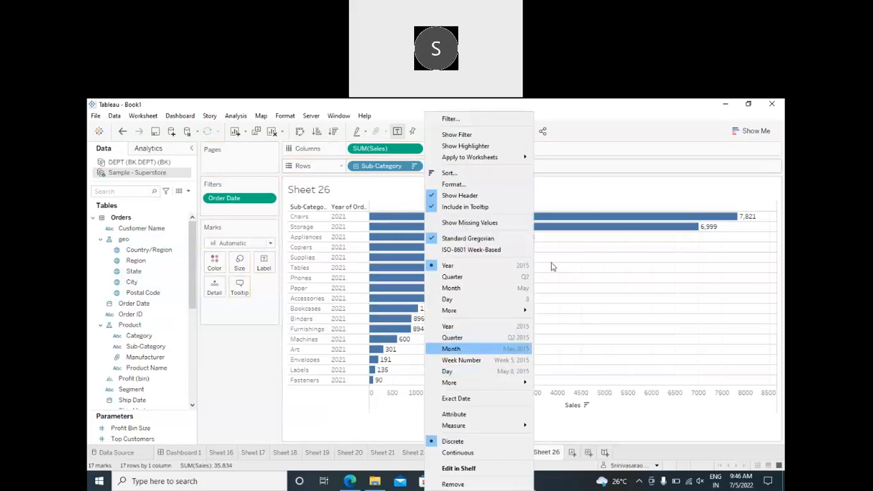
left_click(579, 188)
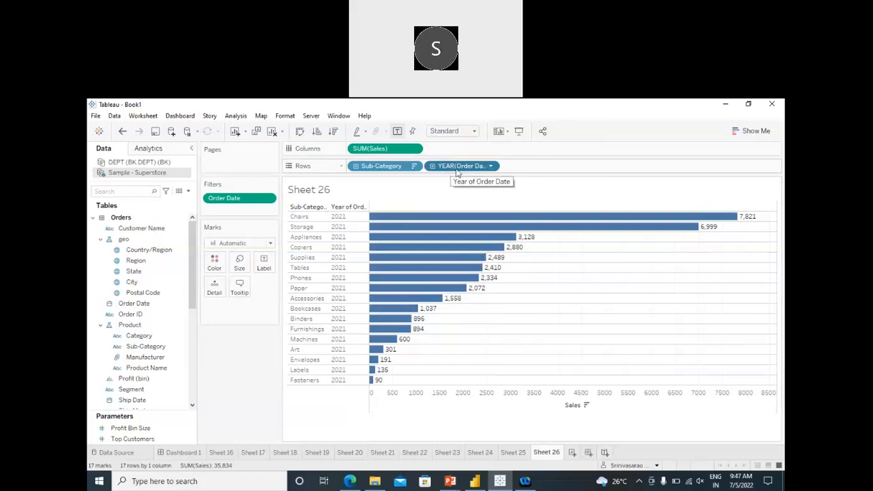
left_click(491, 165)
left_click(536, 189)
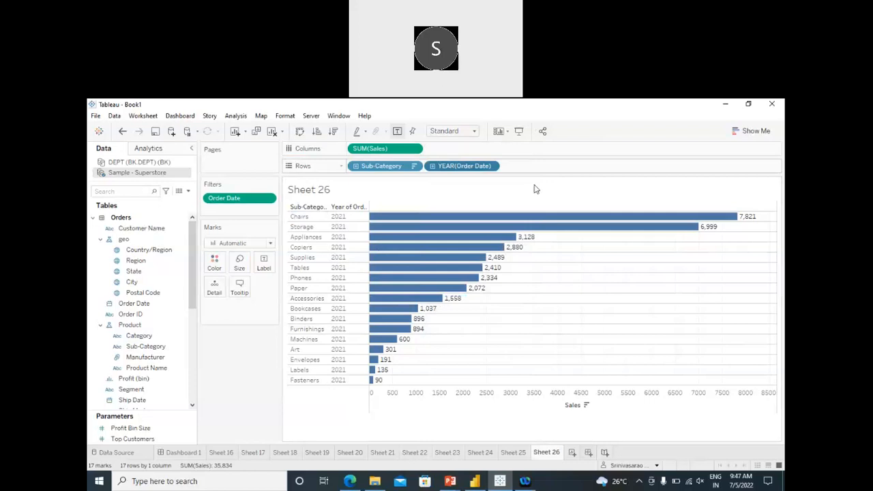
Convert Order Date on Rows to exact dates and make it discrete.
left_click(491, 166)
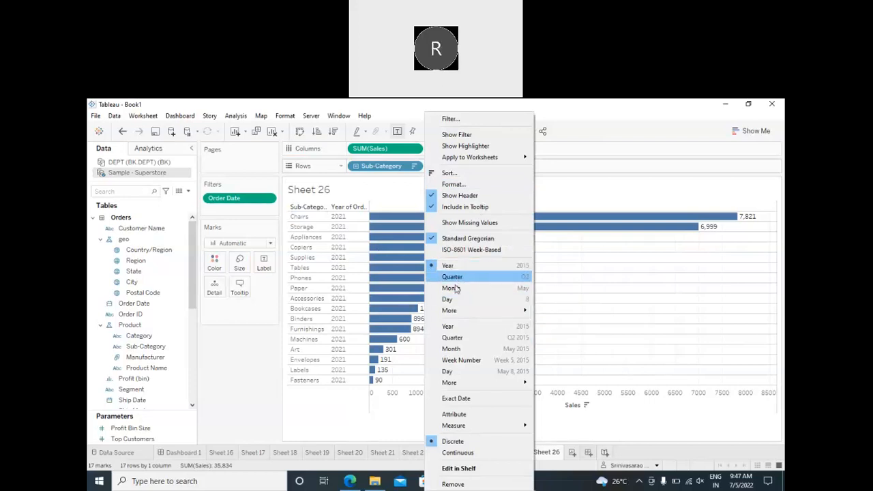
mouse_move(453, 313)
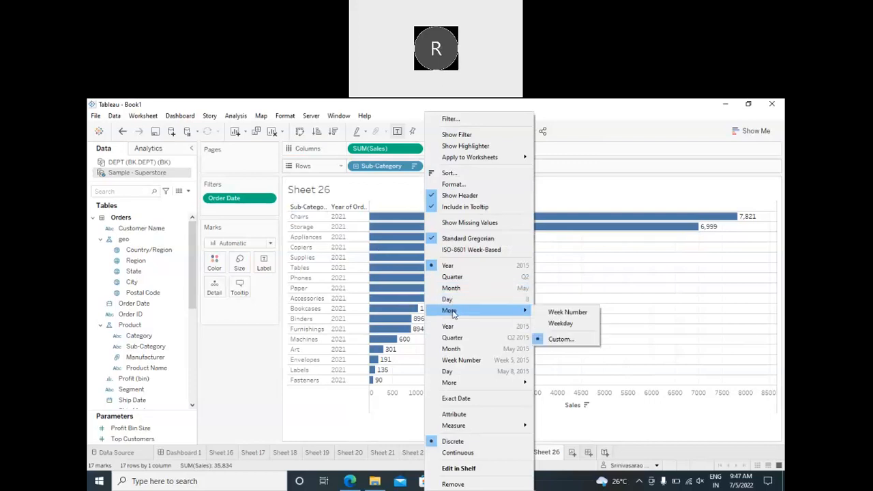
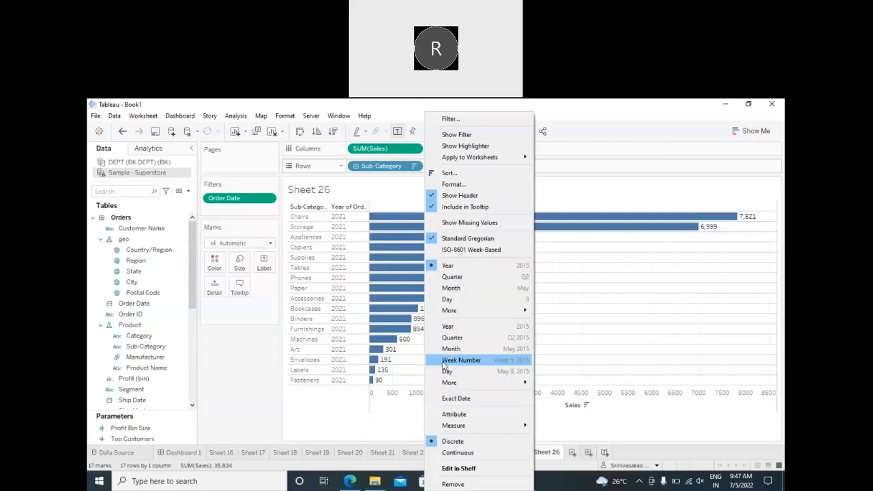
left_click(451, 402)
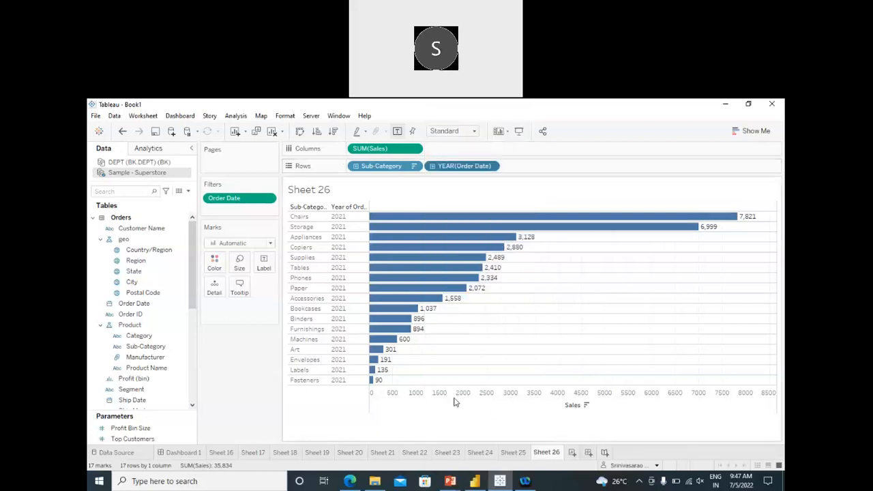
left_click(492, 166)
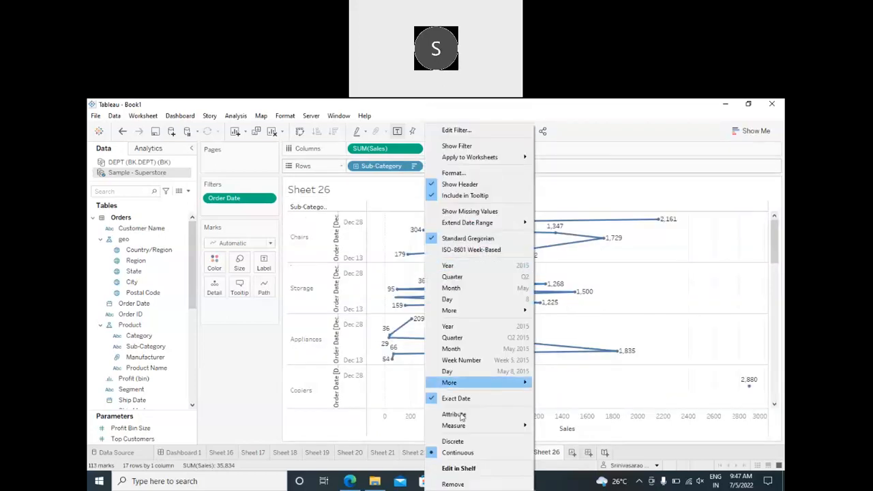
left_click(452, 441)
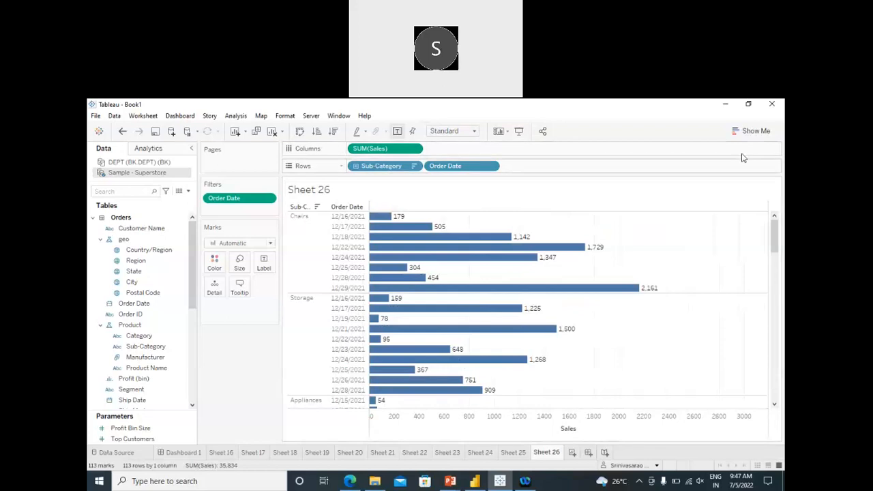
Convert the bar chart to a continuous line chart and plot Order Date on Columns as exact dates.
left_click(752, 131)
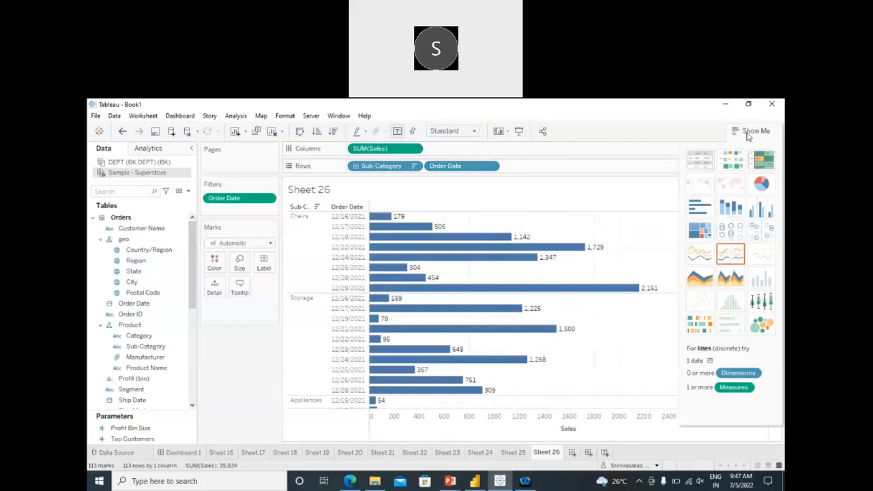
left_click(705, 260)
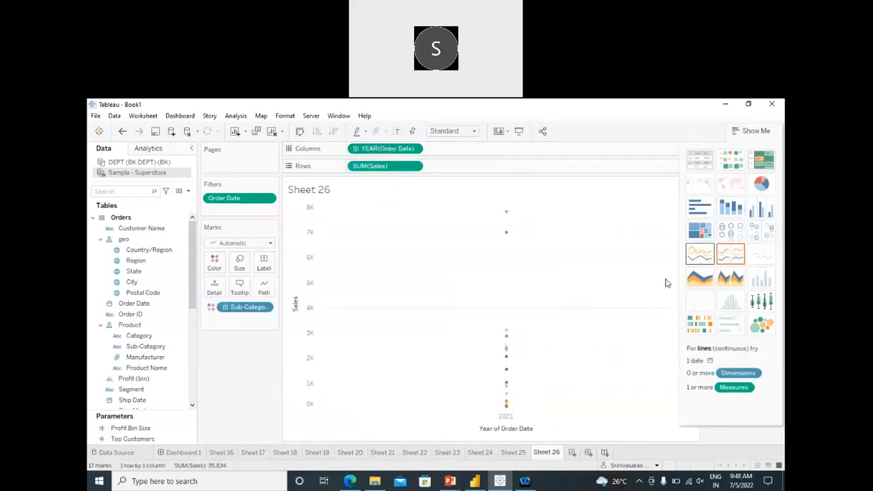
left_click(751, 128)
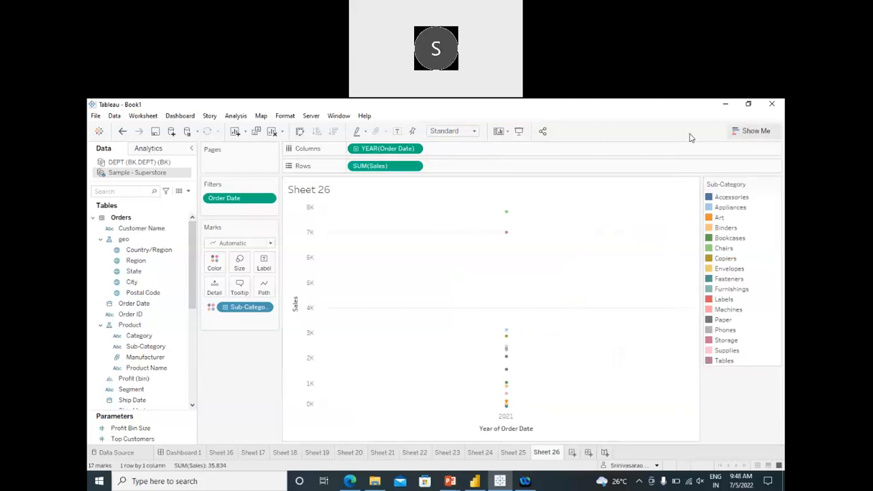
left_click(414, 149)
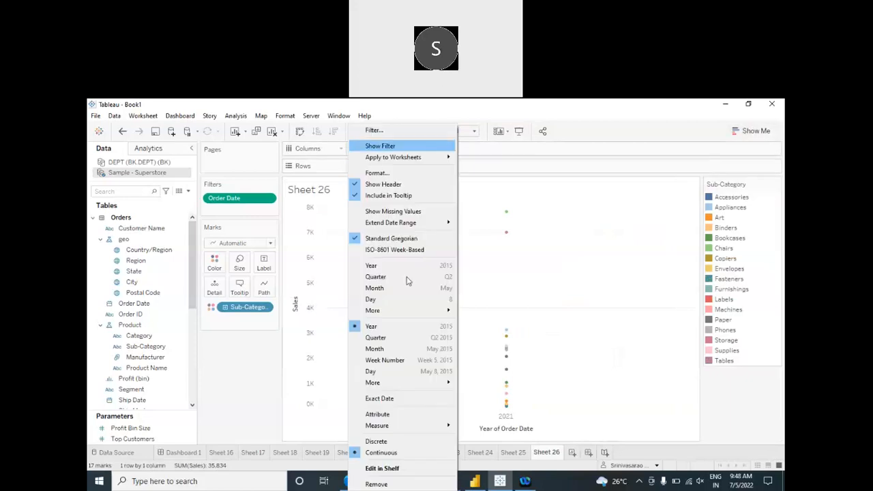
left_click(391, 404)
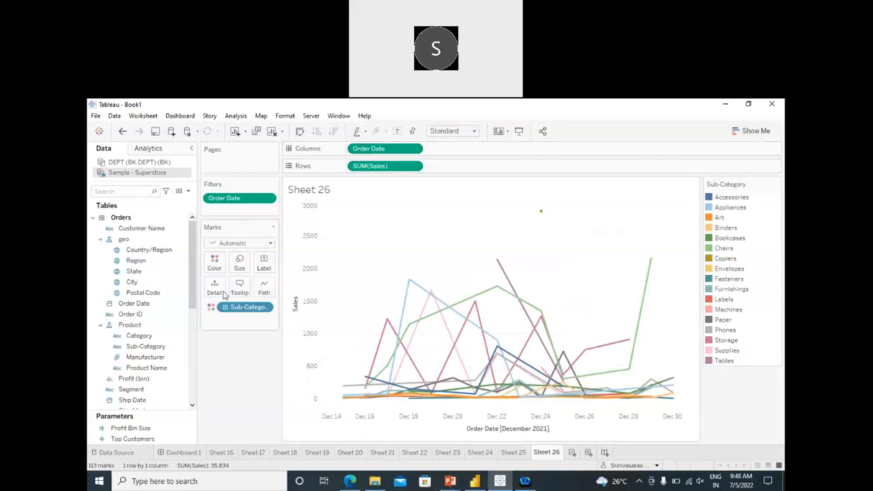
Replace Sub-Category with Category as the field that colors the lines of the Sales chart.
left_click_drag(242, 309, 239, 376)
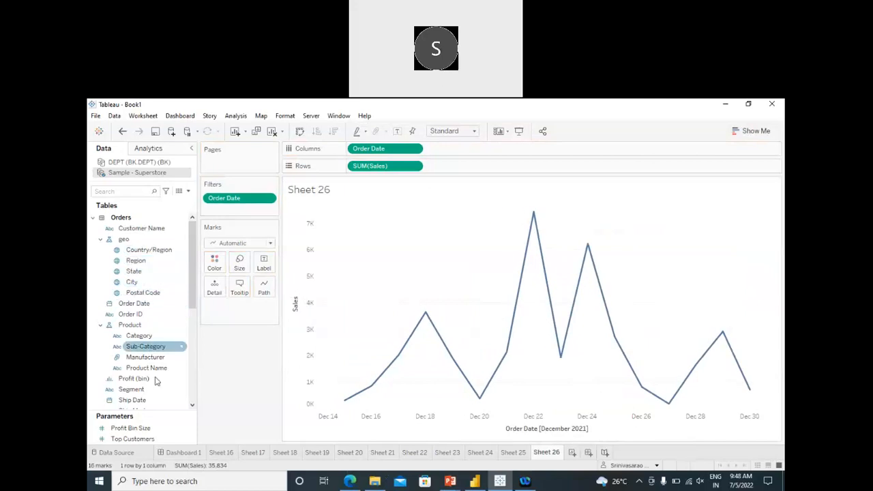
left_click(145, 346)
left_click(140, 338)
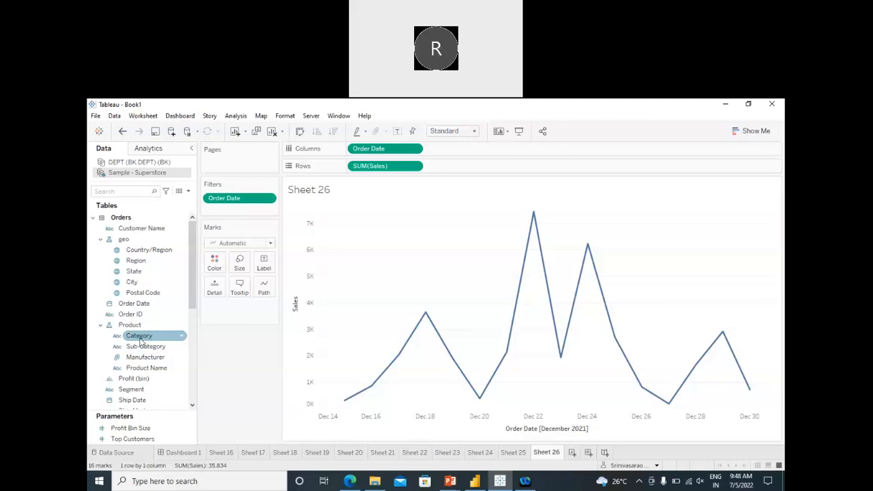
left_click_drag(141, 341, 214, 263)
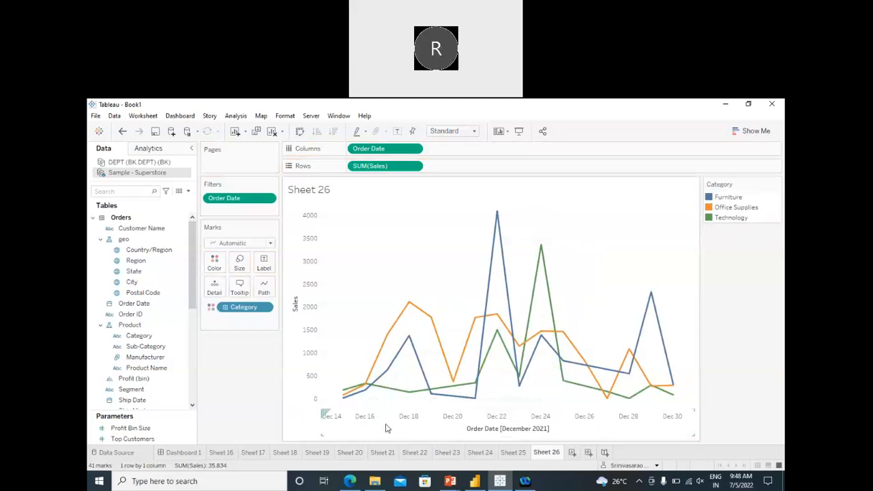
Fix the Order Date axis range from 12/14/2021 to 12/31/2021 and show mark labels on the lines.
right_click(349, 421)
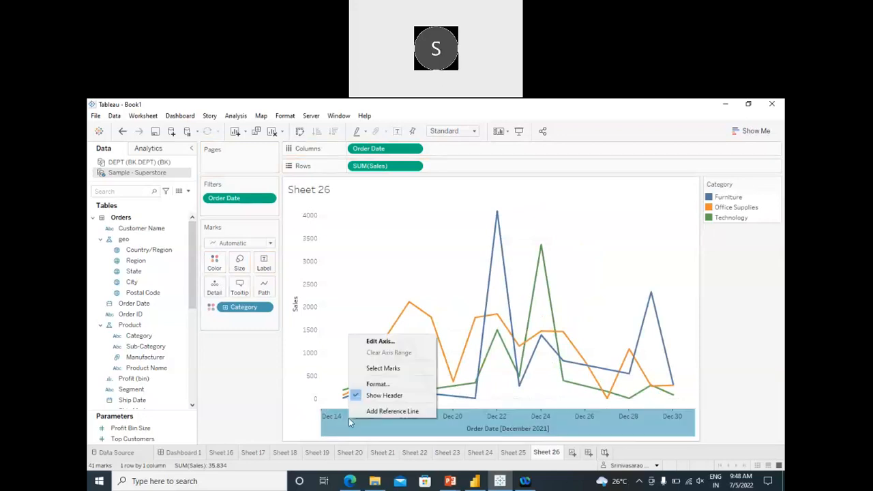
left_click(387, 343)
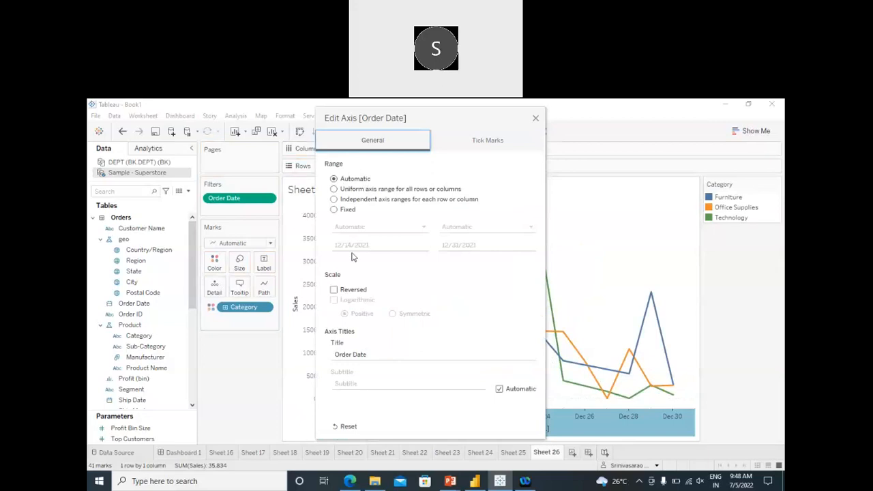
left_click(334, 210)
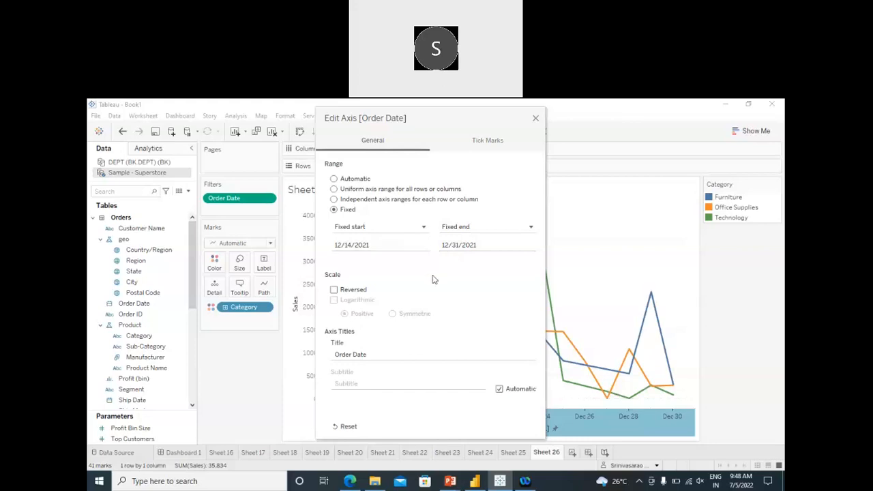
left_click(535, 118)
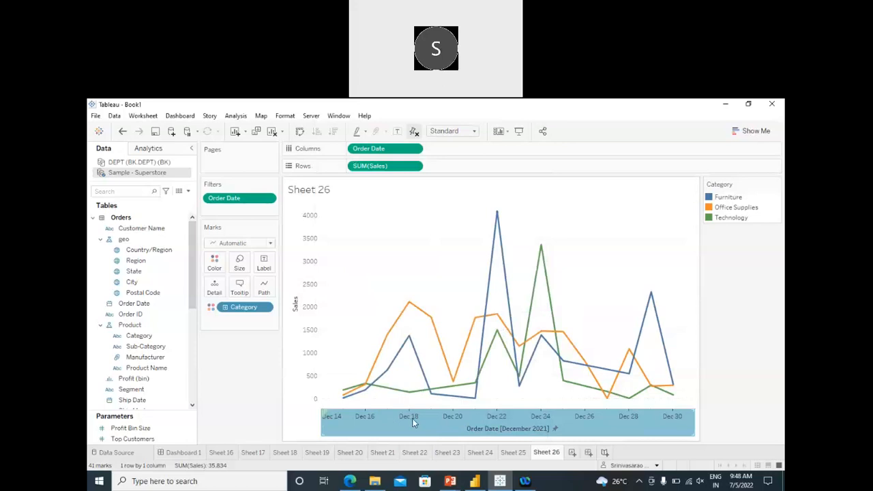
mouse_move(453, 410)
left_click(398, 131)
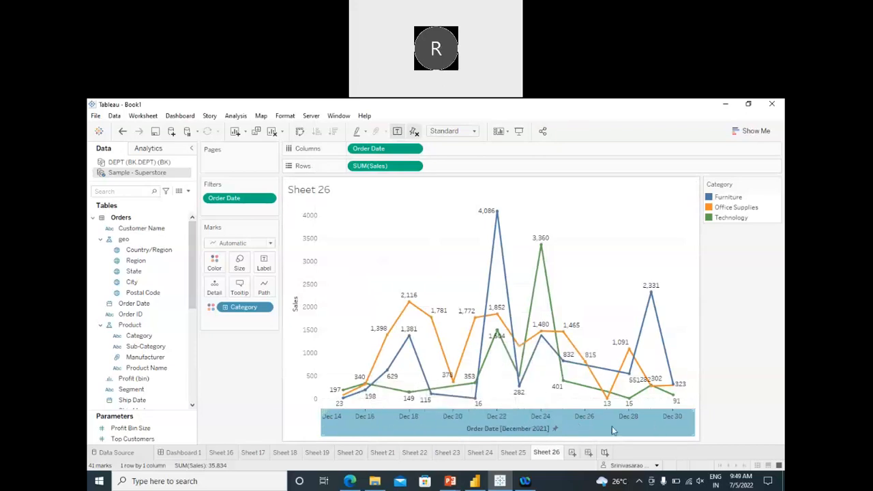
Plot Sales by discrete month of Order Date on Columns and remove the Order Date filter.
left_click(415, 150)
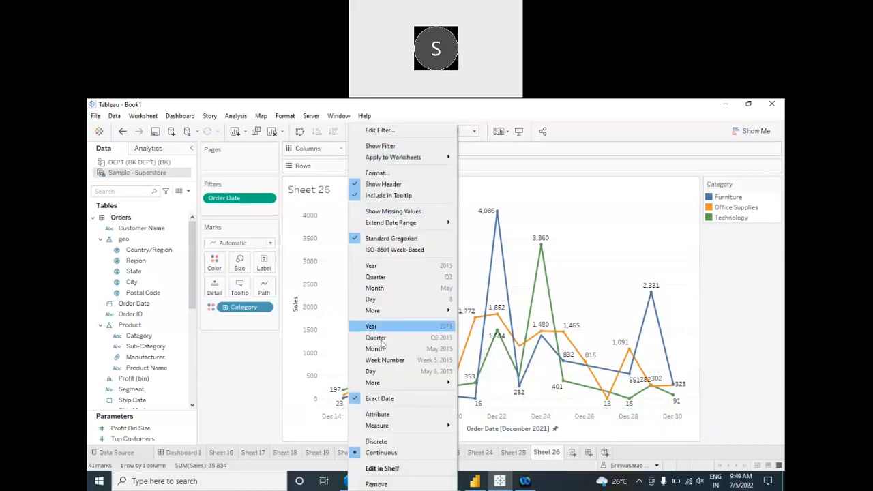
left_click(374, 289)
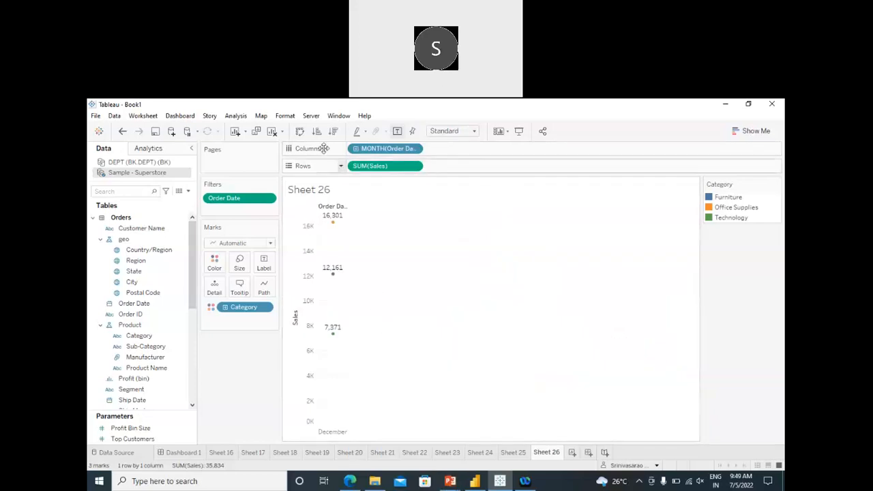
left_click(300, 133)
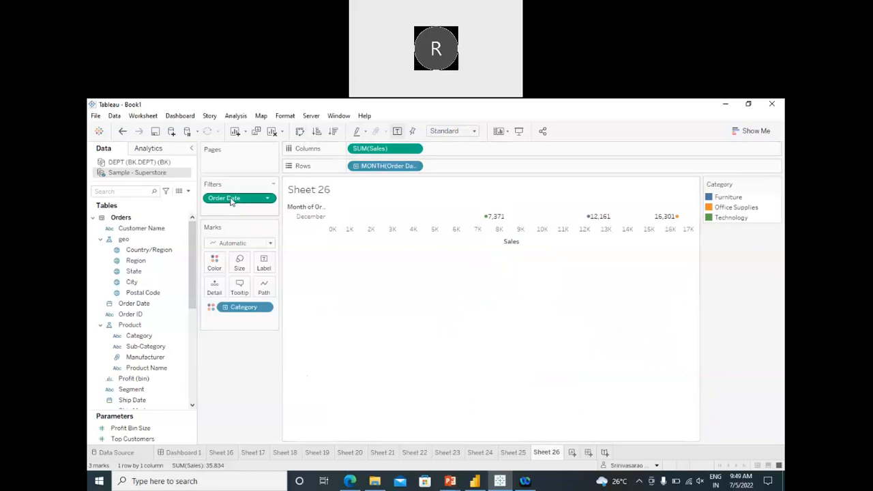
left_click_drag(231, 200, 250, 386)
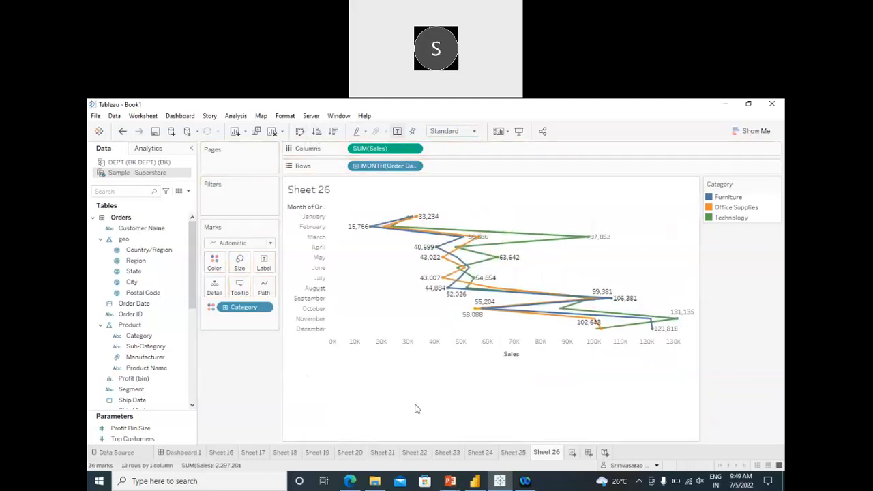
left_click(300, 131)
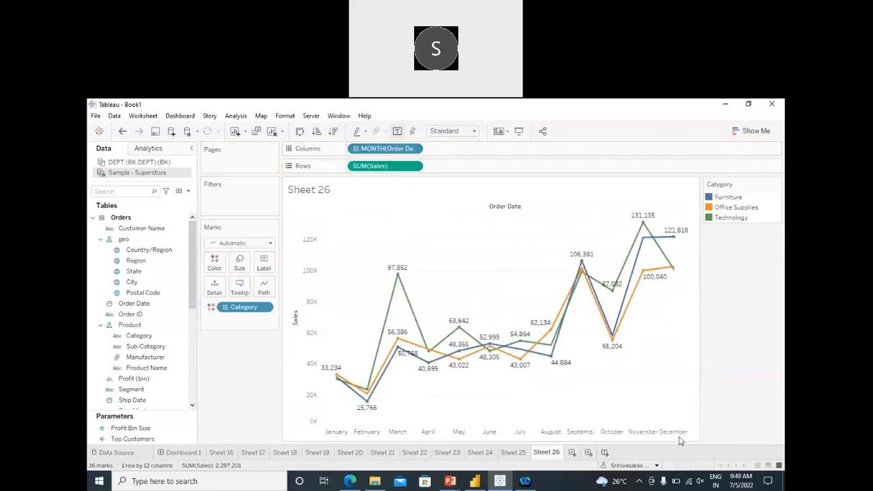
Examine the monthly Sales values of each category along the lines, from the first months to midyear.
mouse_move(349, 383)
mouse_move(381, 366)
mouse_move(365, 414)
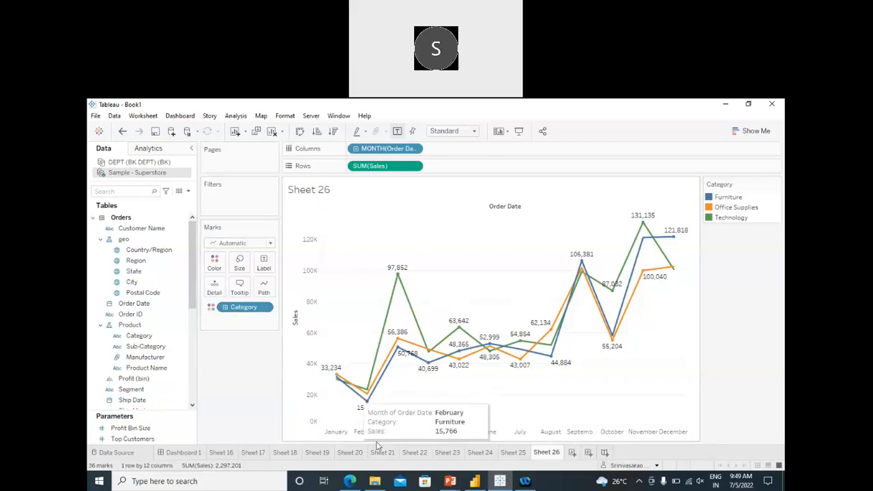
mouse_move(382, 346)
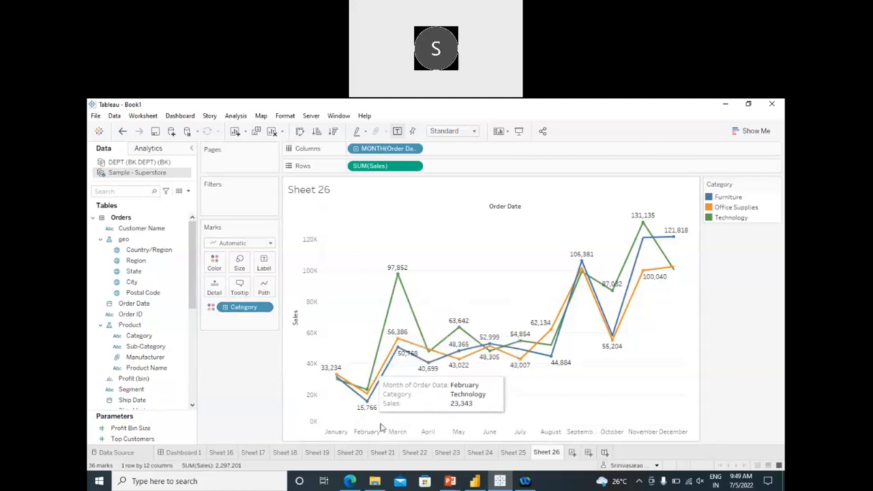
mouse_move(401, 278)
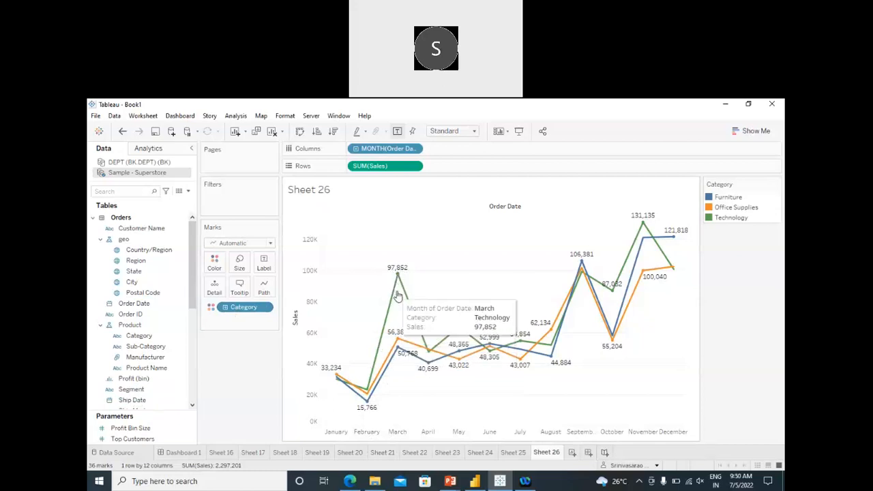
mouse_move(428, 353)
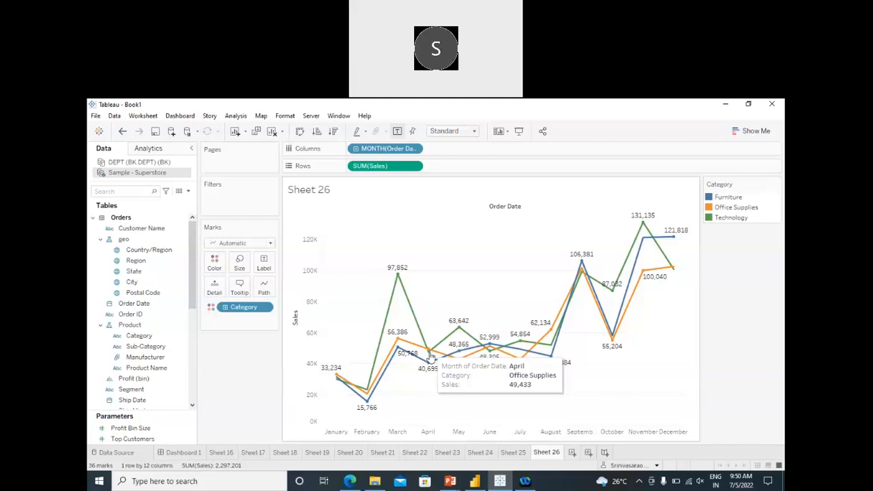
mouse_move(454, 334)
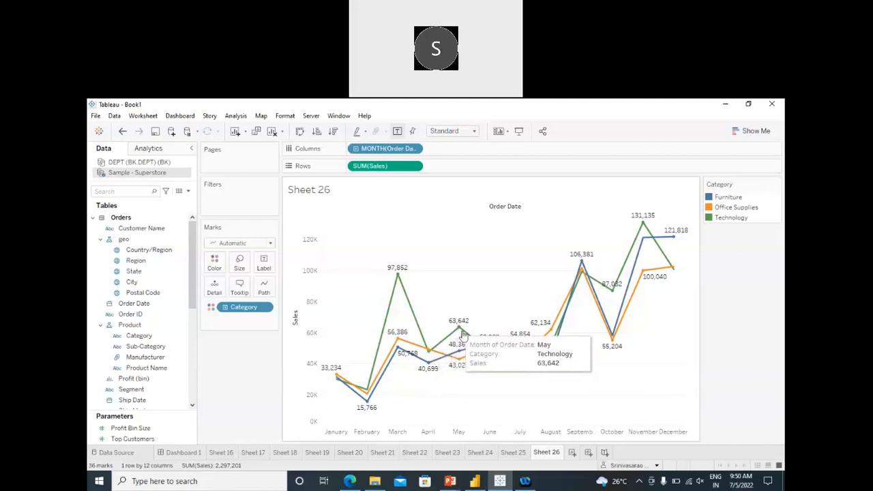
mouse_move(529, 346)
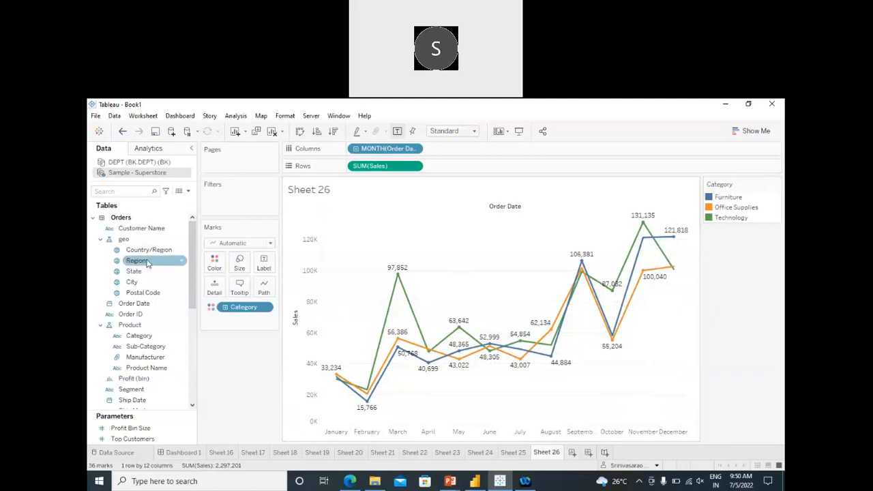
Filter the monthly Sales chart by Region, keeping only Central and East.
left_click_drag(148, 264, 236, 198)
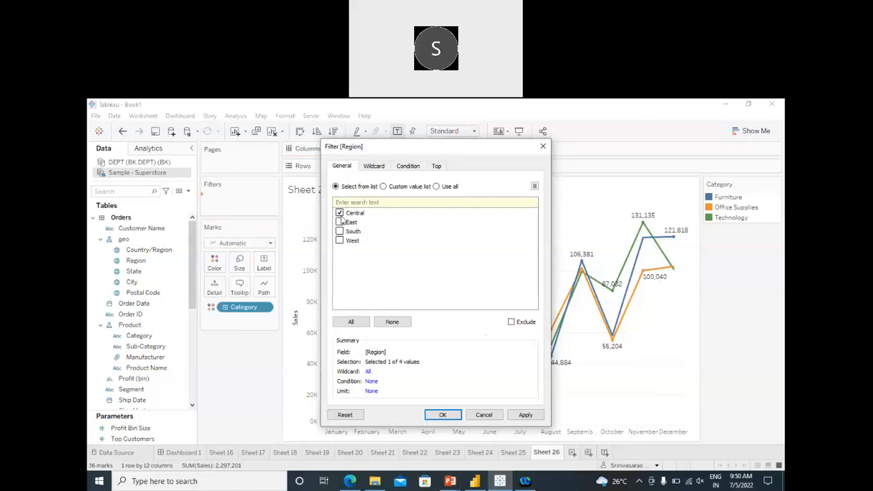
left_click(340, 222)
left_click(524, 415)
left_click(442, 415)
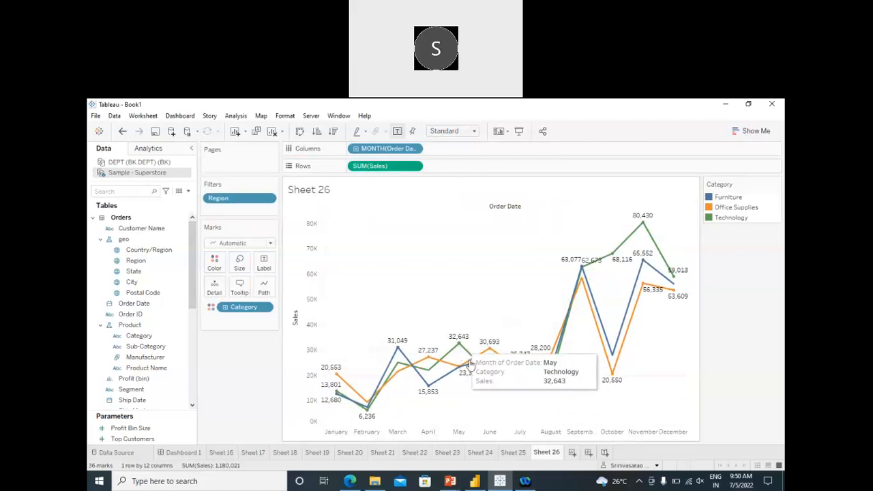
mouse_move(491, 351)
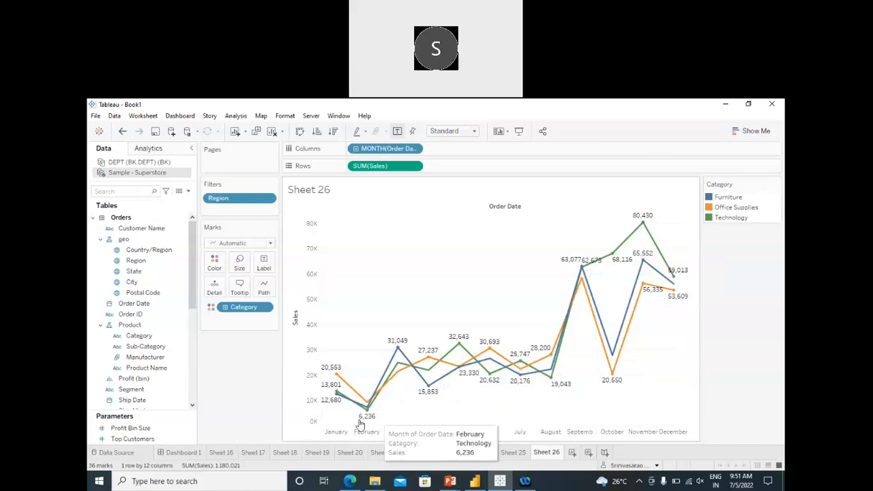
Review the charts and filters on Sheets 23, 24 and 25 and return to Sheet 26.
left_click(512, 453)
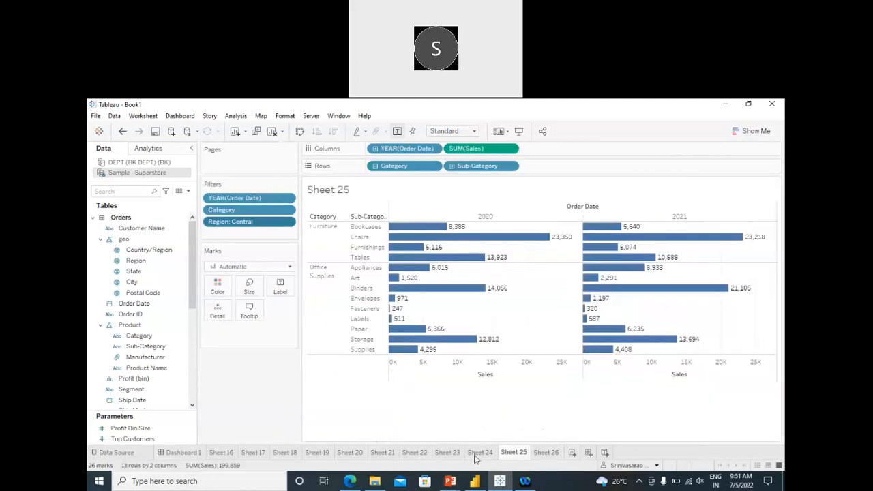
left_click(479, 453)
left_click(506, 453)
left_click(448, 453)
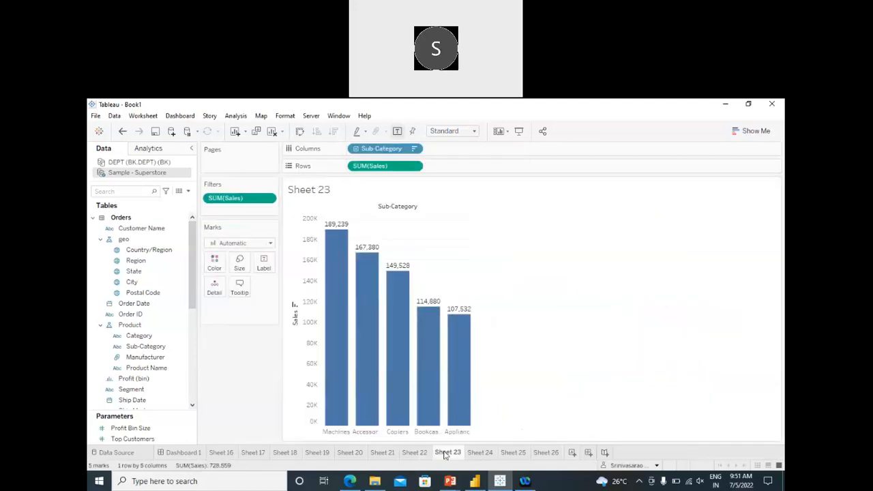
left_click(513, 453)
left_click(546, 453)
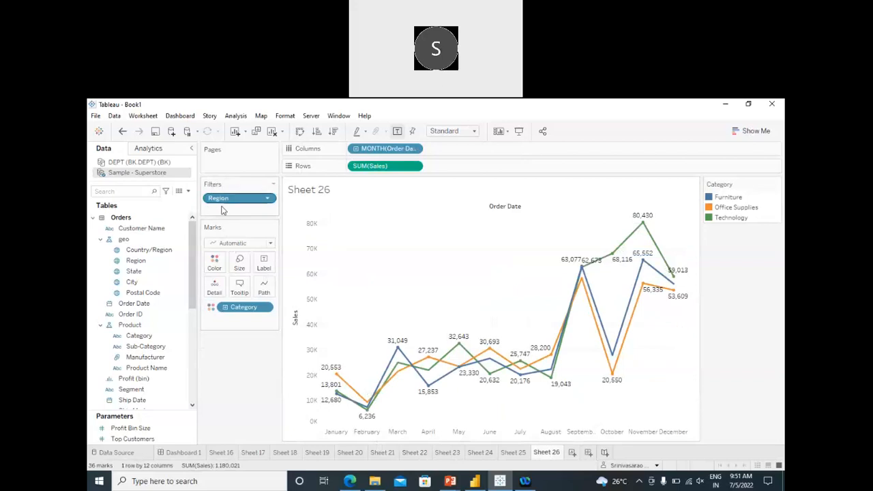
left_click(502, 454)
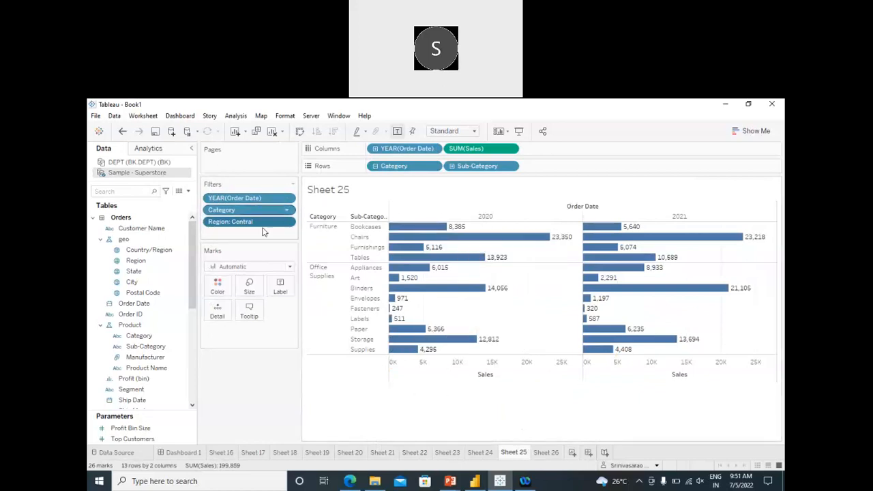
left_click(546, 453)
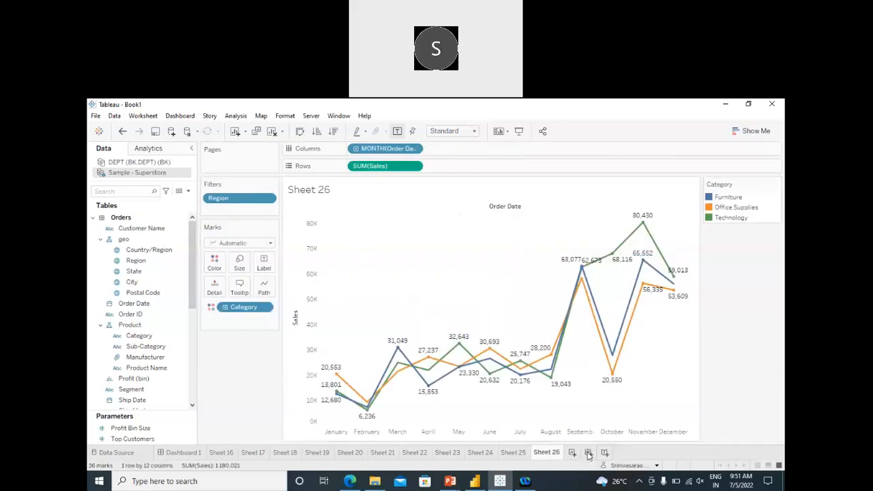
Create a new dashboard and place Sheet 22 on it with Sheet 23 to its right.
left_click(588, 453)
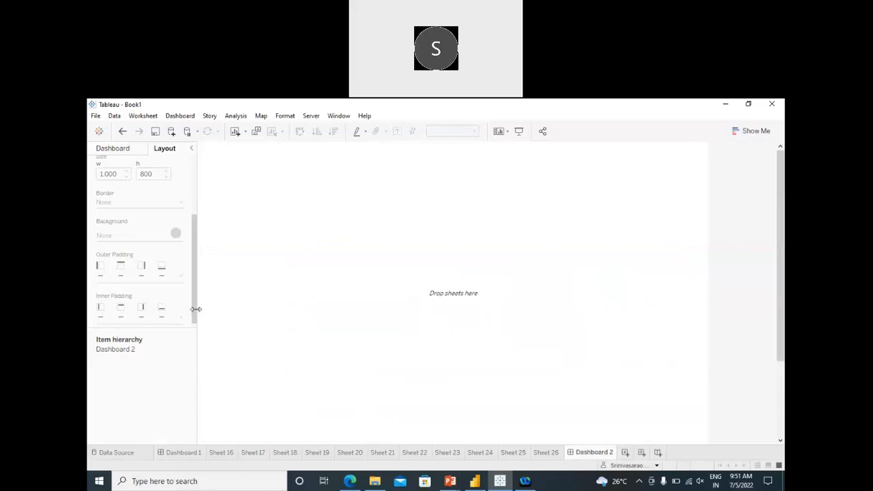
scroll(195, 310, "up", 1)
left_click_drag(173, 328, 176, 392)
left_click(118, 153)
scroll(145, 299, "down", 2)
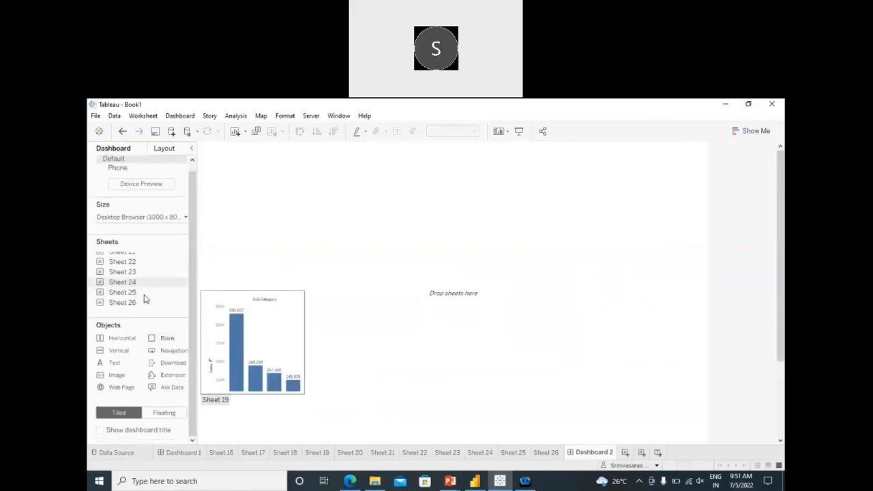
left_click_drag(106, 261, 231, 257)
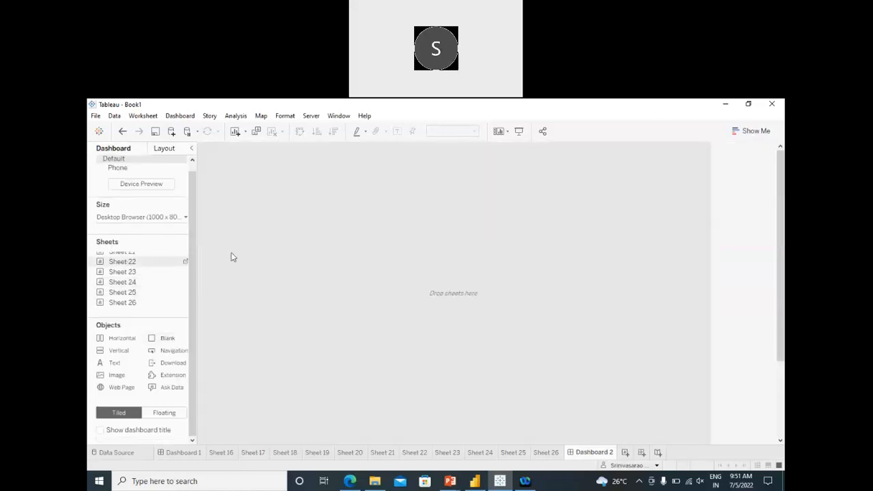
left_click_drag(127, 273, 528, 310)
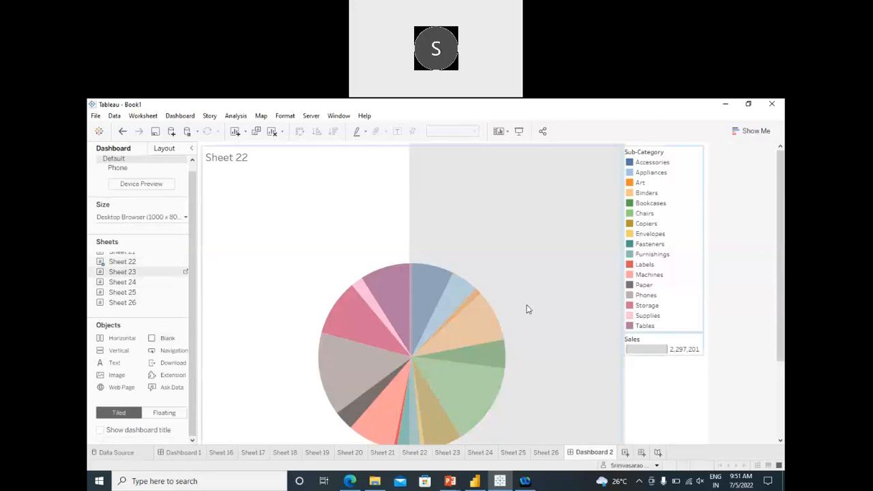
left_click_drag(565, 340, 566, 339)
Remove the Sub-Category color legend and the Sales size legend from the dashboard.
left_click(711, 148)
left_click(684, 156)
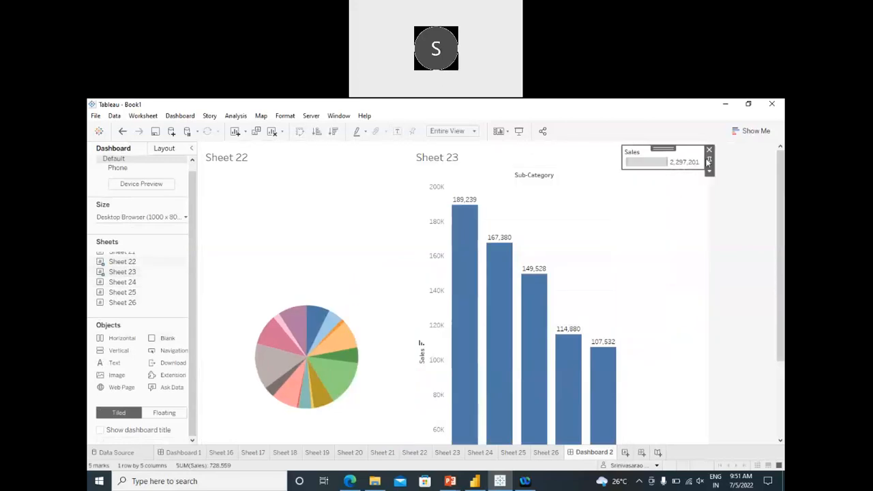
left_click(710, 151)
Place Sheet 24 above the Sheet 22 pie chart and Sheet 25 to the left of Sheet 24.
left_click_drag(122, 282, 325, 250)
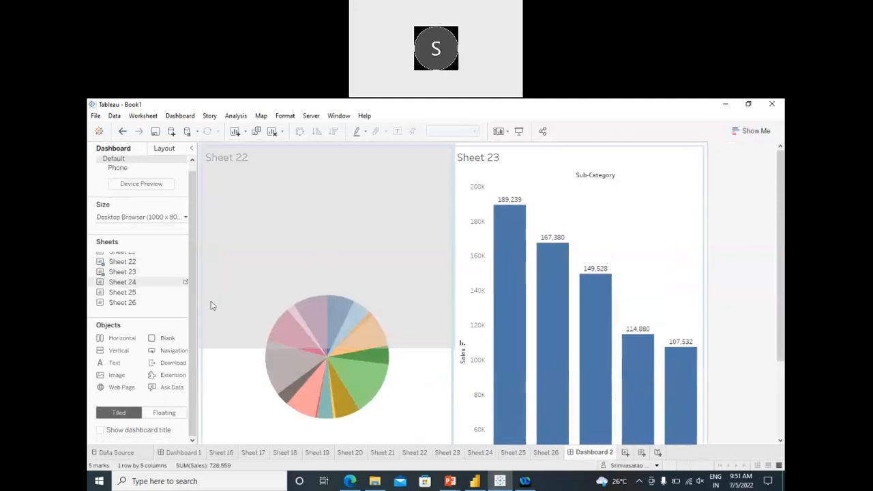
left_click_drag(212, 306, 211, 305)
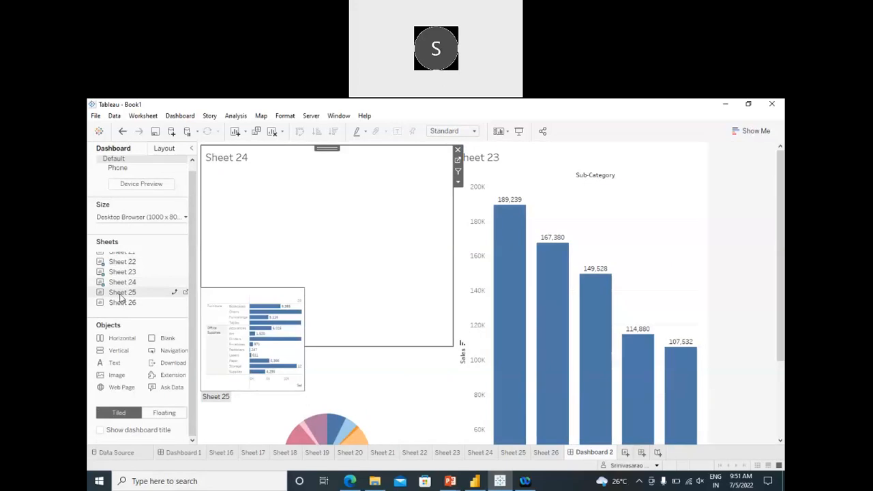
left_click_drag(120, 292, 267, 253)
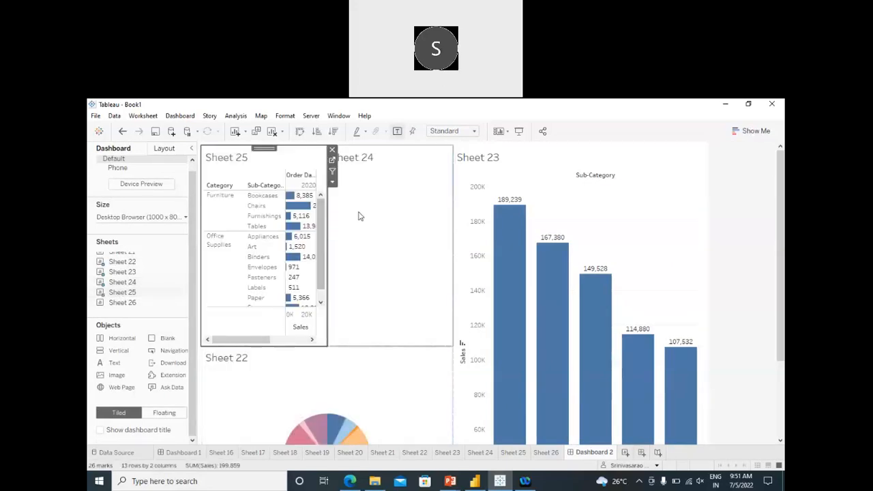
Replace Sheet 24 on the dashboard with Sheet 26, placed above Sheet 23, and remove the Category color legend.
left_click(359, 214)
left_click(457, 149)
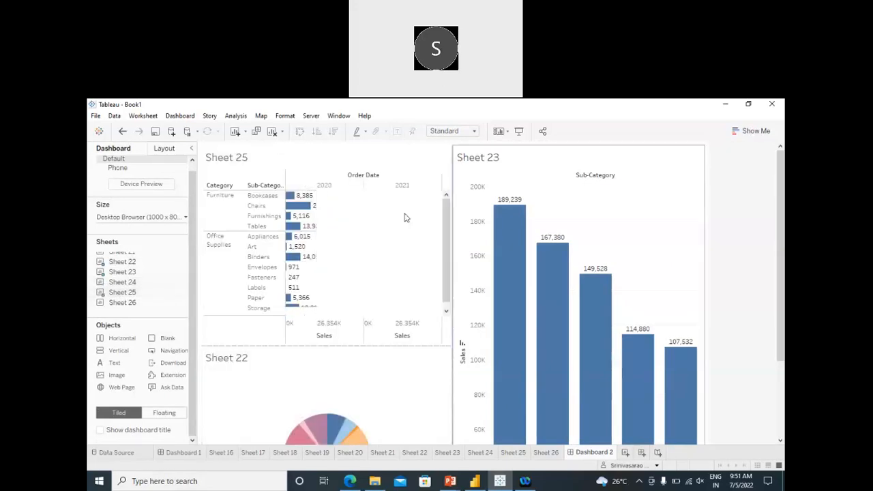
left_click_drag(122, 302, 560, 249)
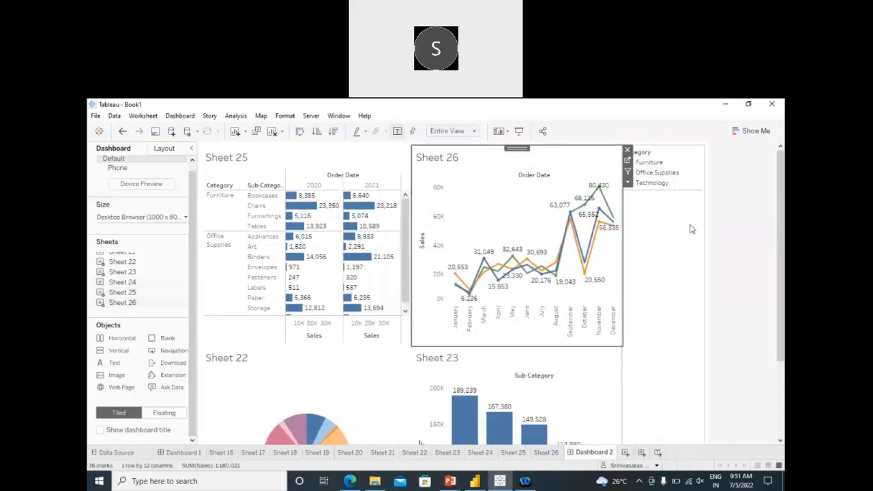
left_click(709, 150)
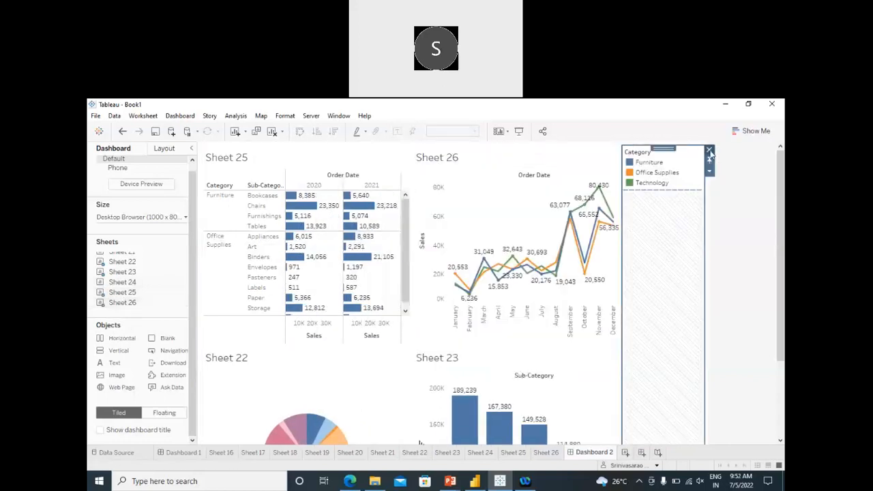
left_click(486, 307)
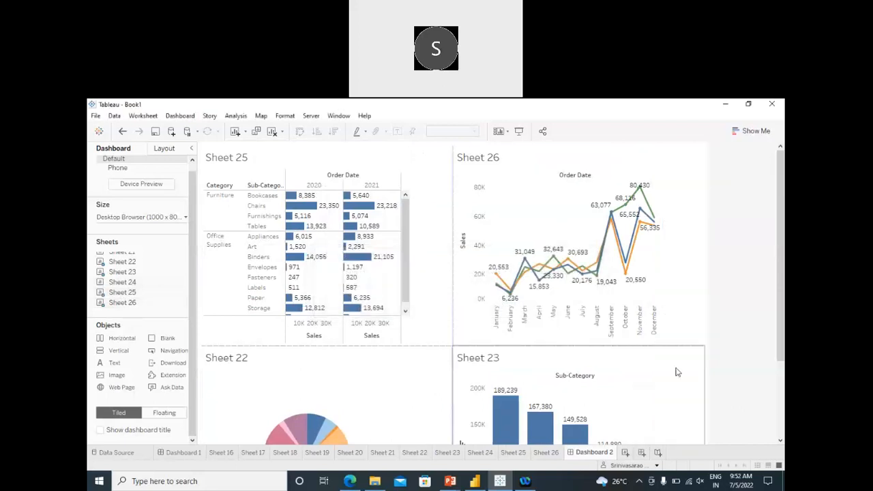
Place Sheet 21 between Sheet 26 and Sheet 23 on the dashboard and make Sheet 26 slightly taller.
left_click_drag(122, 281, 205, 282)
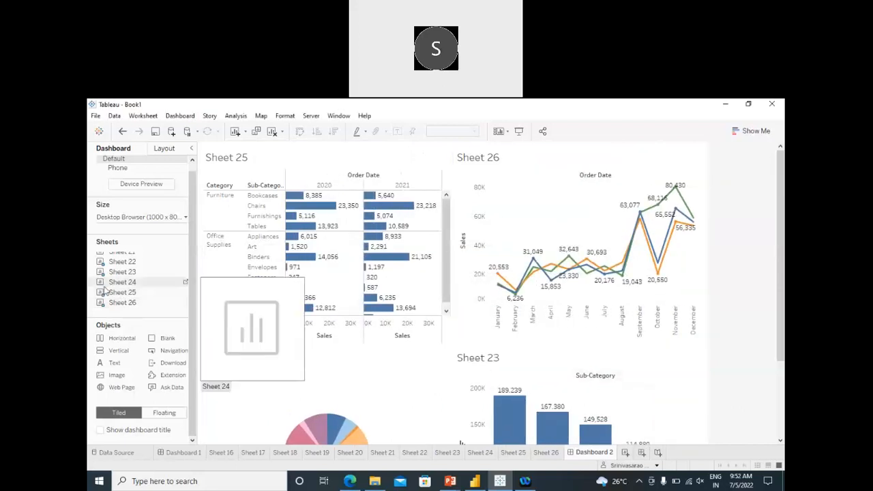
scroll(117, 286, "up", 2)
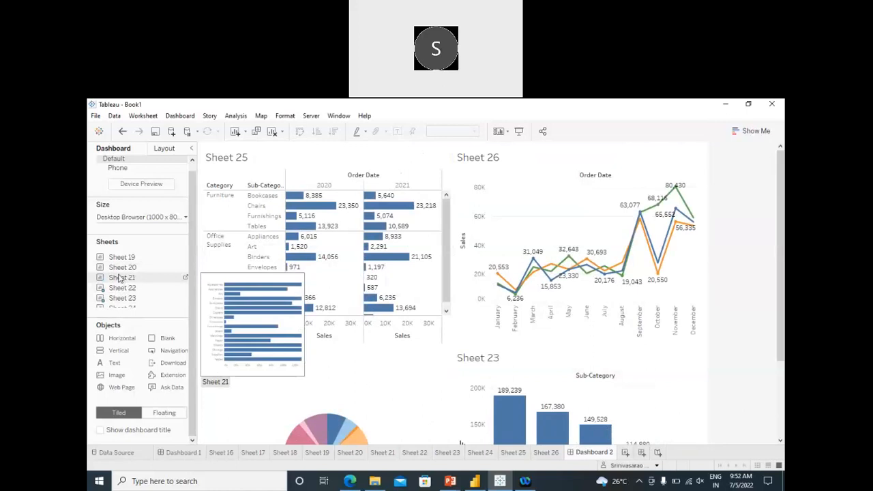
left_click_drag(120, 281, 544, 355)
left_click_drag(521, 228, 523, 227)
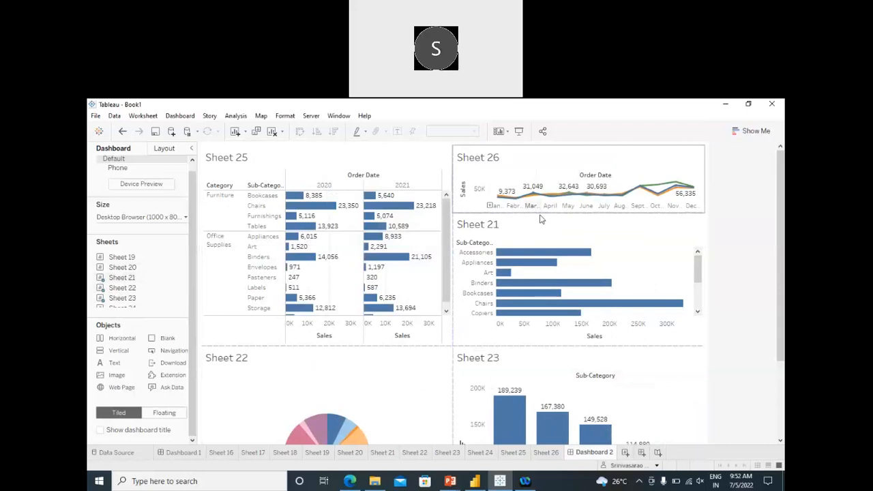
left_click_drag(542, 219, 544, 233)
Place Sheet 19 on the dashboard between Sheet 25 and the Sheet 22 pie chart.
mouse_move(126, 268)
mouse_move(127, 261)
left_mouse_down()
mouse_move(172, 277)
mouse_move(267, 345)
mouse_move(257, 332)
left_mouse_up()
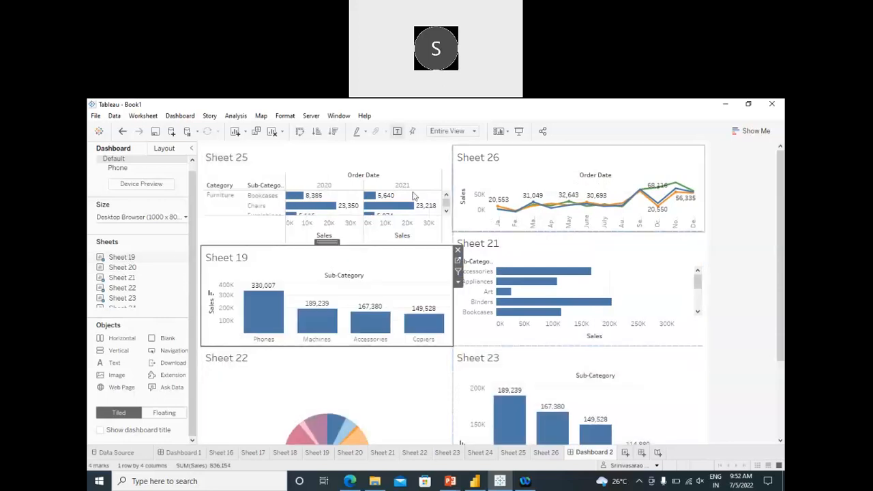
Review the dashboard layout in presentation mode and return to the editing view.
left_click(518, 131)
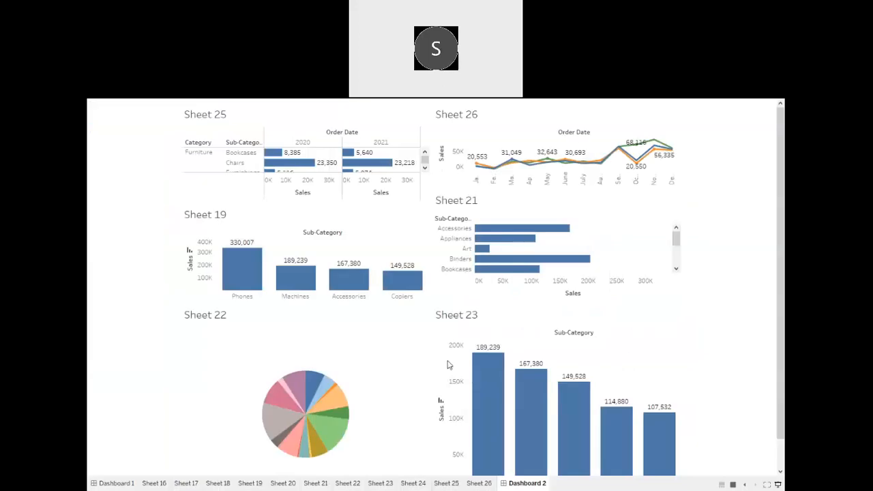
scroll(440, 369, "down", 2)
scroll(440, 369, "up", 1)
mouse_move(676, 238)
left_mouse_down()
mouse_move(680, 269)
mouse_move(676, 235)
left_mouse_up()
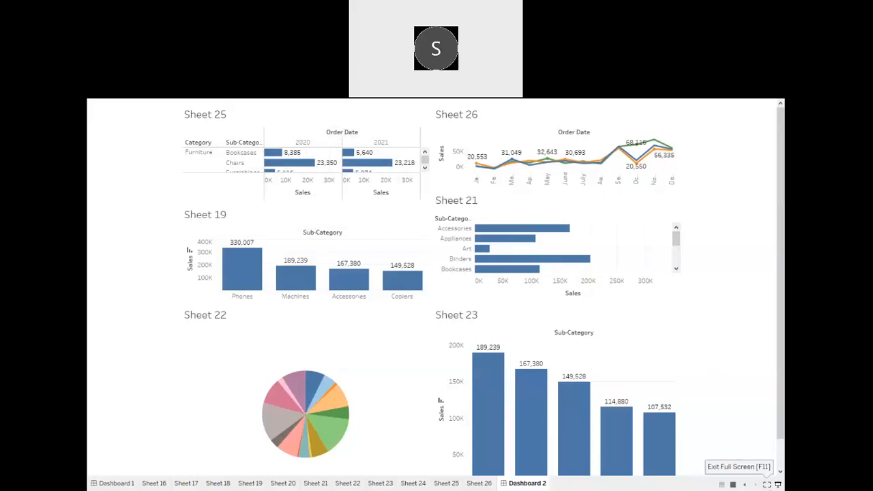
left_click(778, 485)
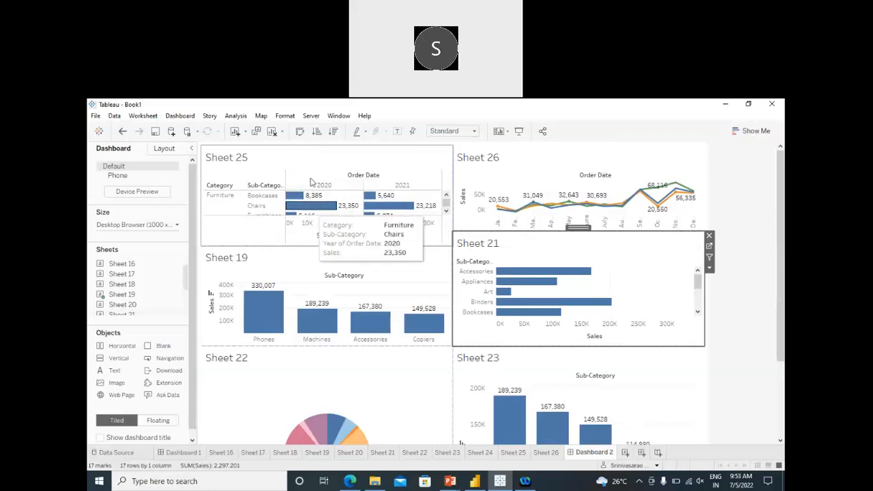
left_click(309, 166)
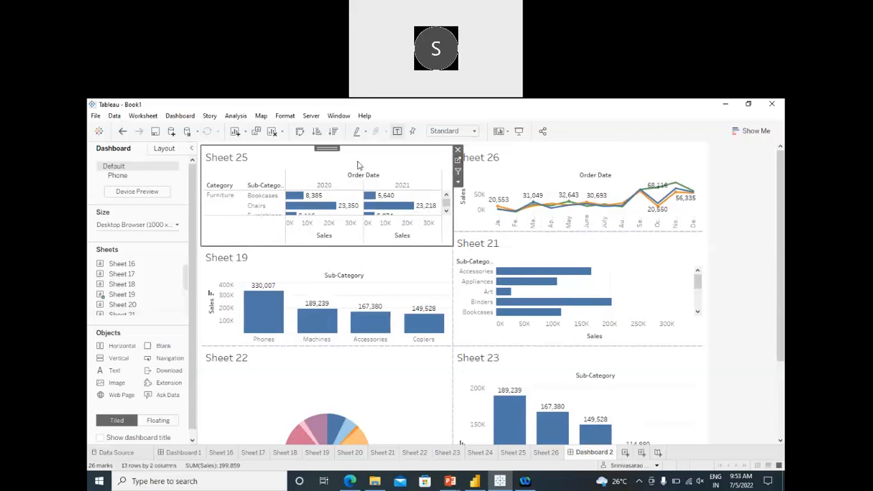
left_click(520, 135)
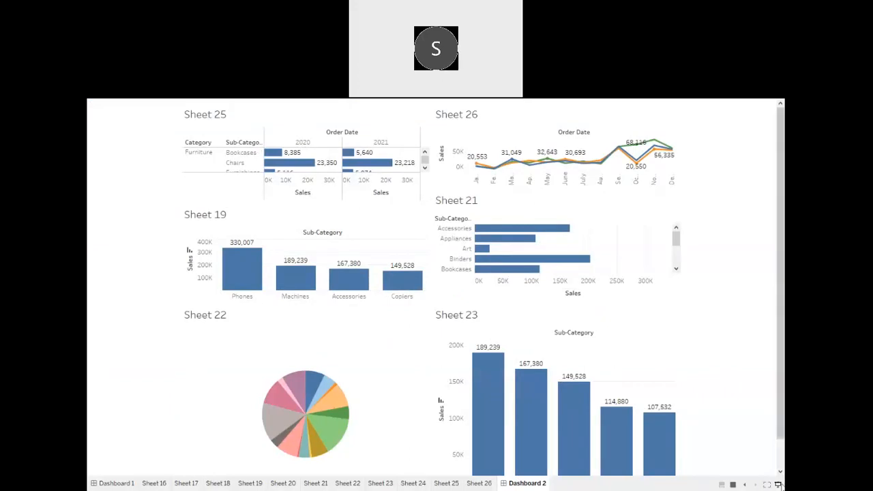
left_click(779, 485)
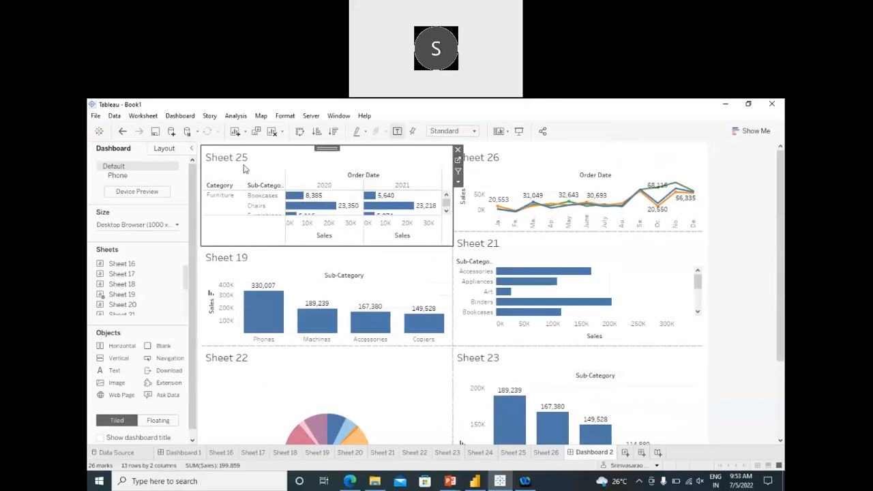
Go to Sheet 25 from the dashboard and add 2019 to its Order Date year filter.
left_click(459, 162)
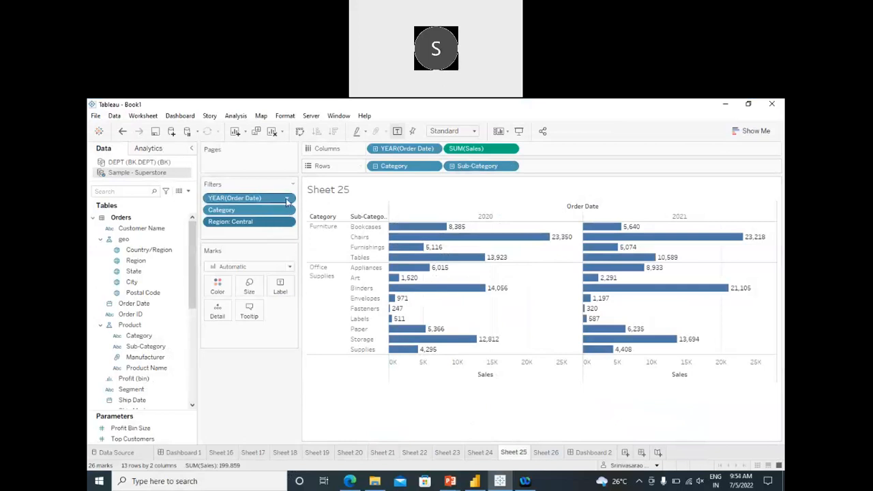
left_click(291, 198)
left_click(251, 147)
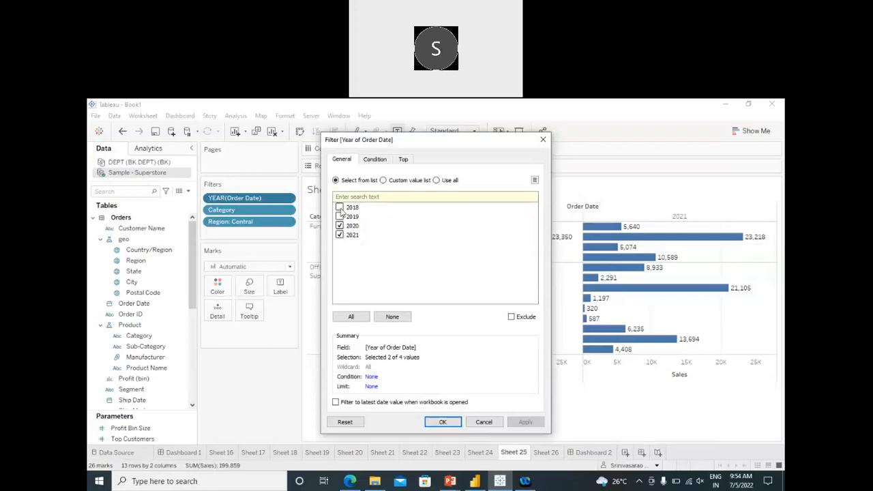
left_click(340, 217)
left_click(529, 423)
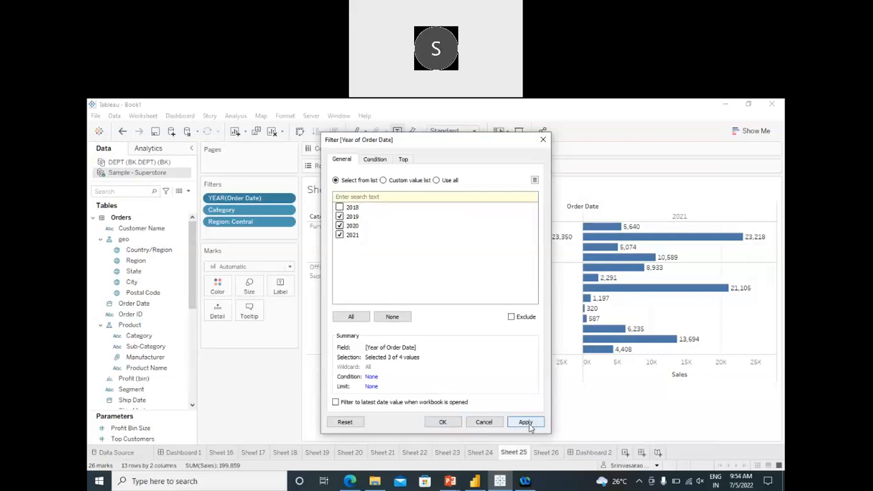
left_click(445, 422)
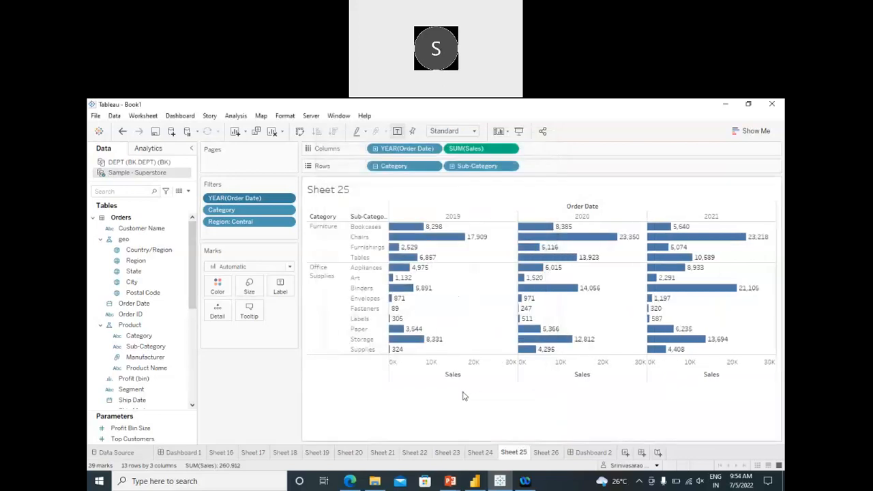
Return to Dashboard 2, make Sheet 25 taller above Sheet 19, and check its rows.
left_click(585, 454)
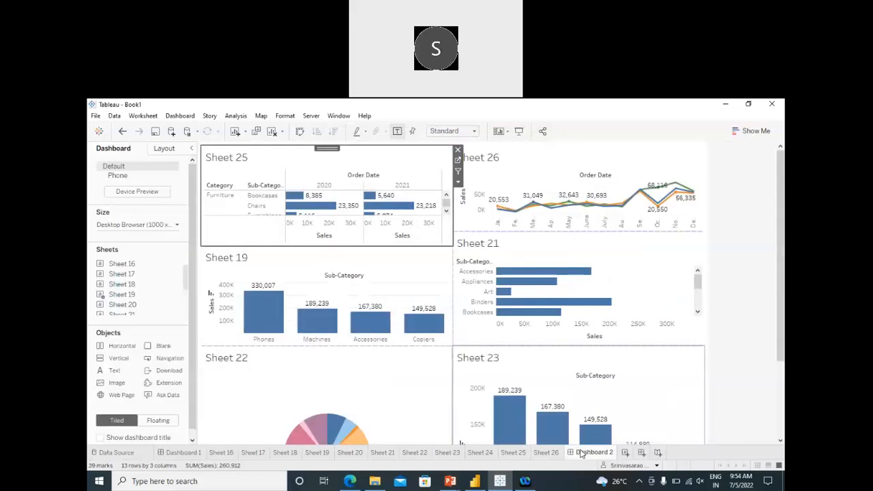
left_click_drag(262, 256, 262, 276)
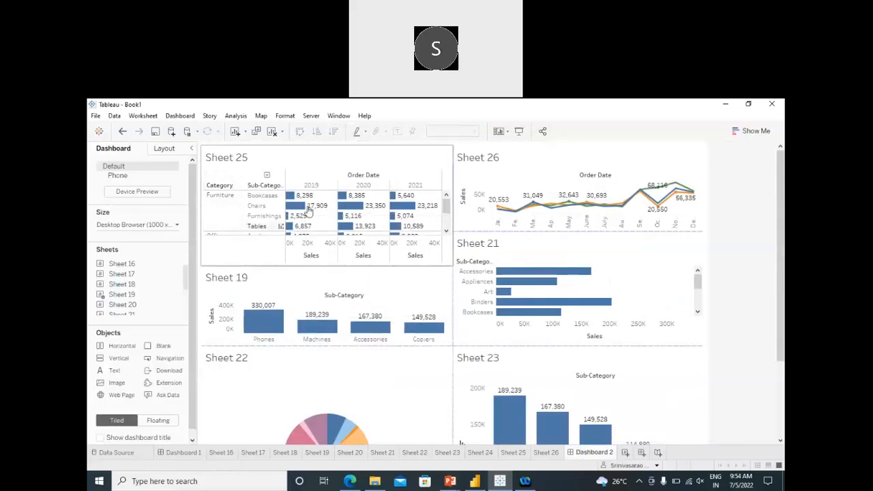
scroll(306, 228, "down", 5)
scroll(306, 242, "up", 5)
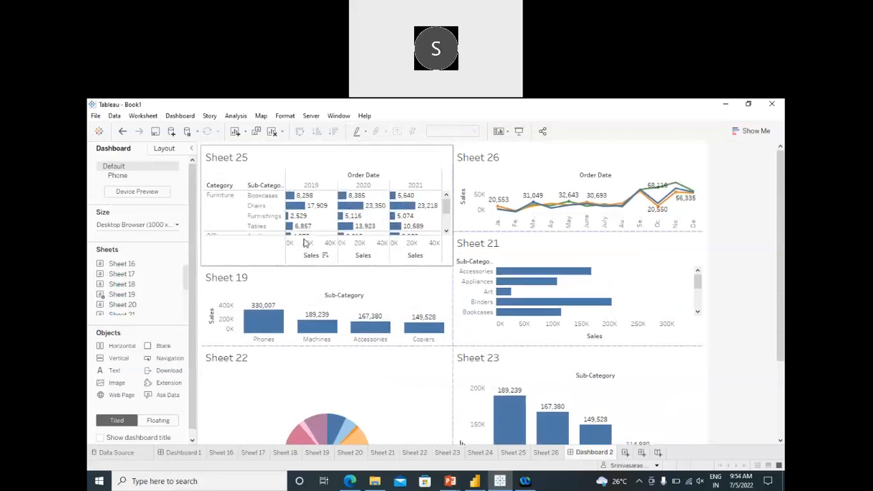